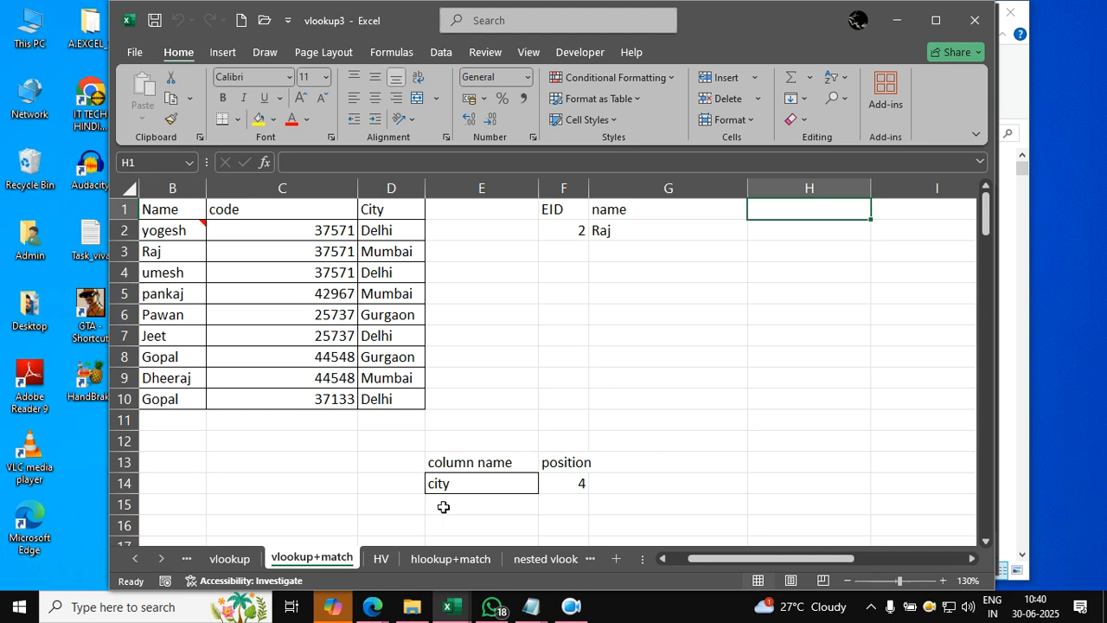
- Set the EID lookup value in F2 to 9
drag(698, 560, 645, 557)
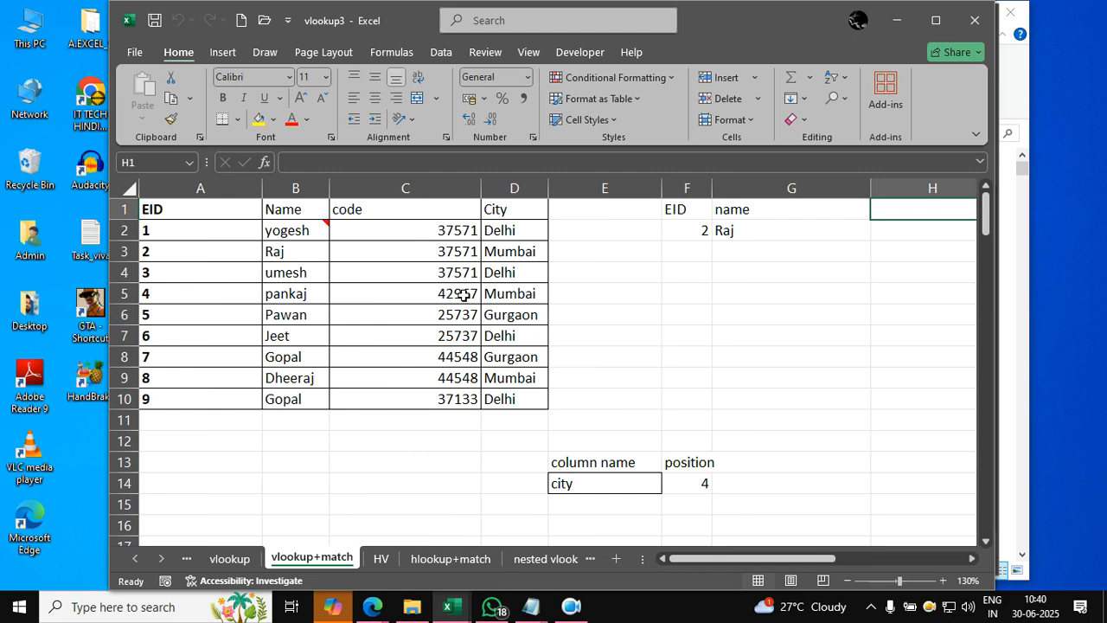
click(759, 382)
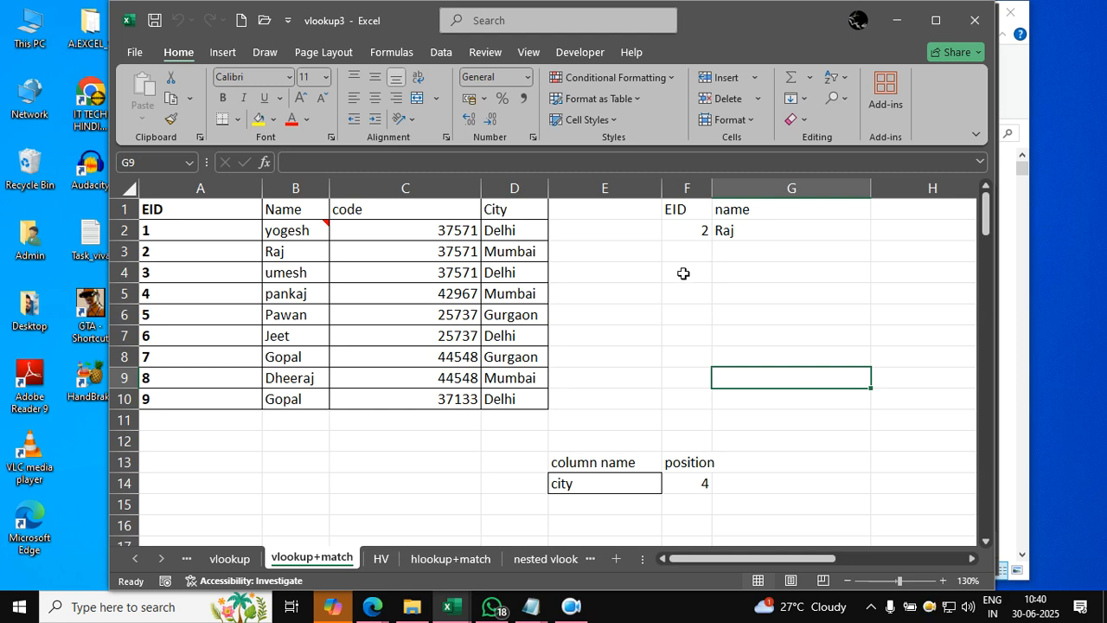
click(696, 235)
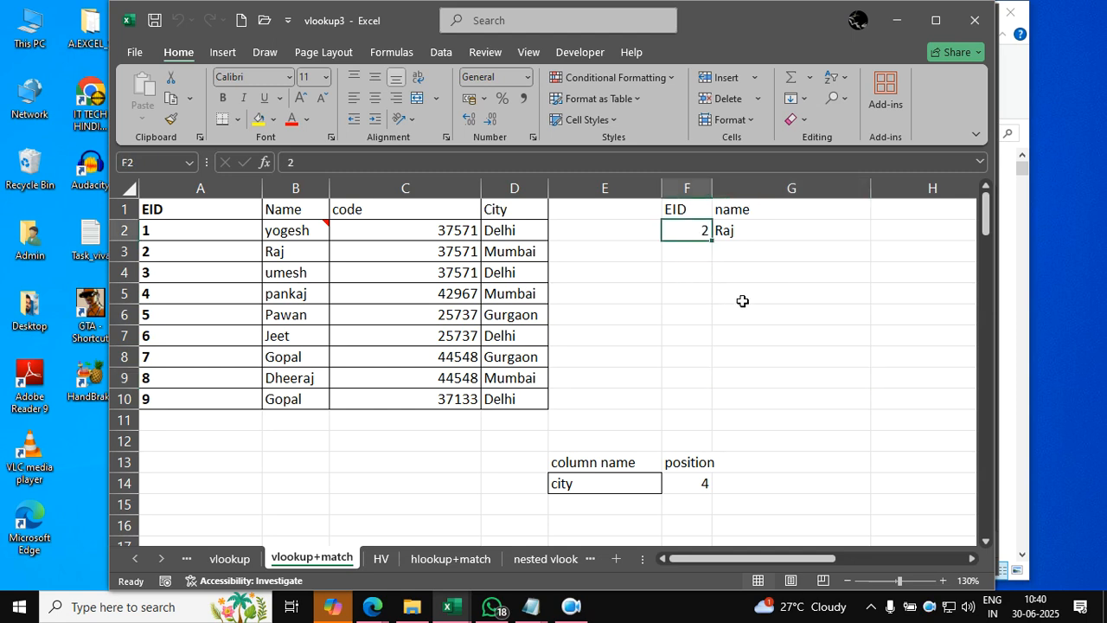
text(9)
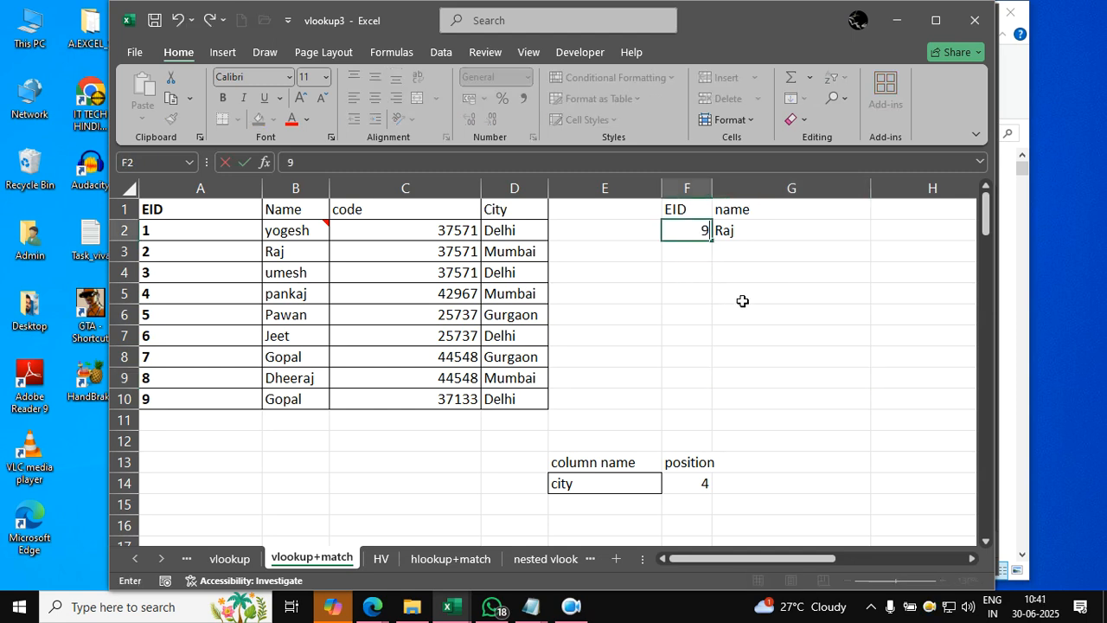
key(Return)
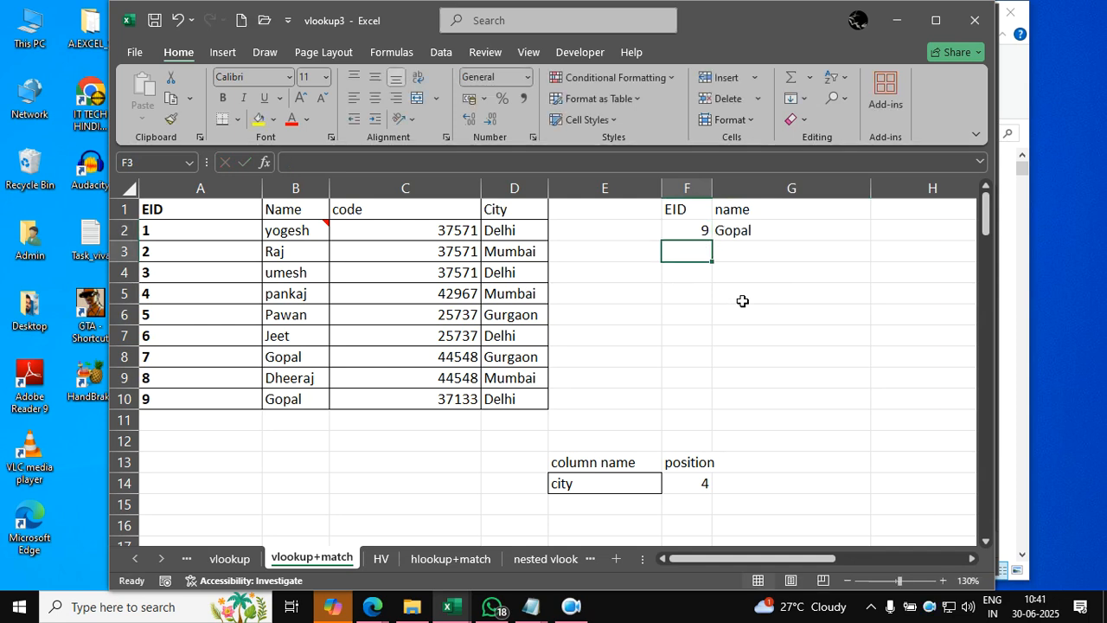
- Change the lookup heading in G1 to city and return it to name
key(Up)
key(Up)
key(Right)
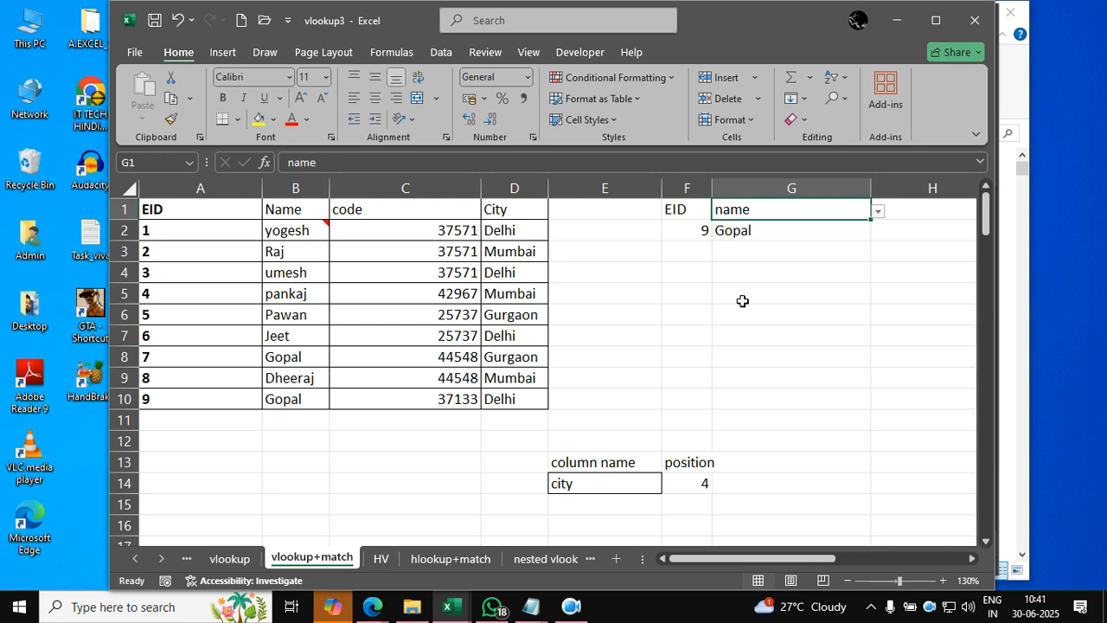
text(city)
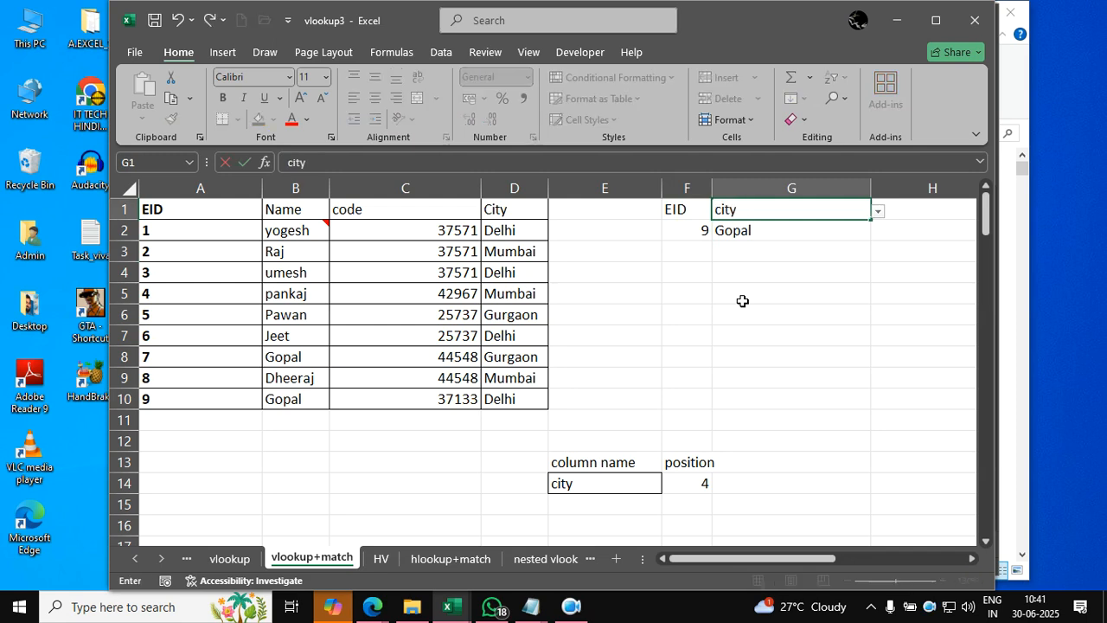
key(Tab)
key(Left)
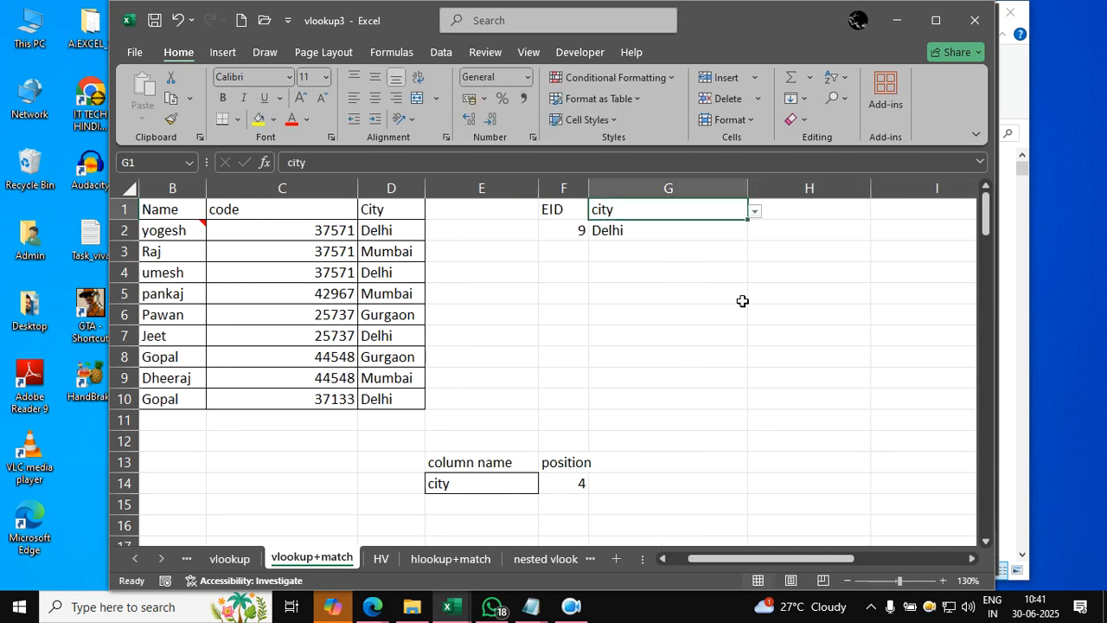
text(name)
key(Tab)
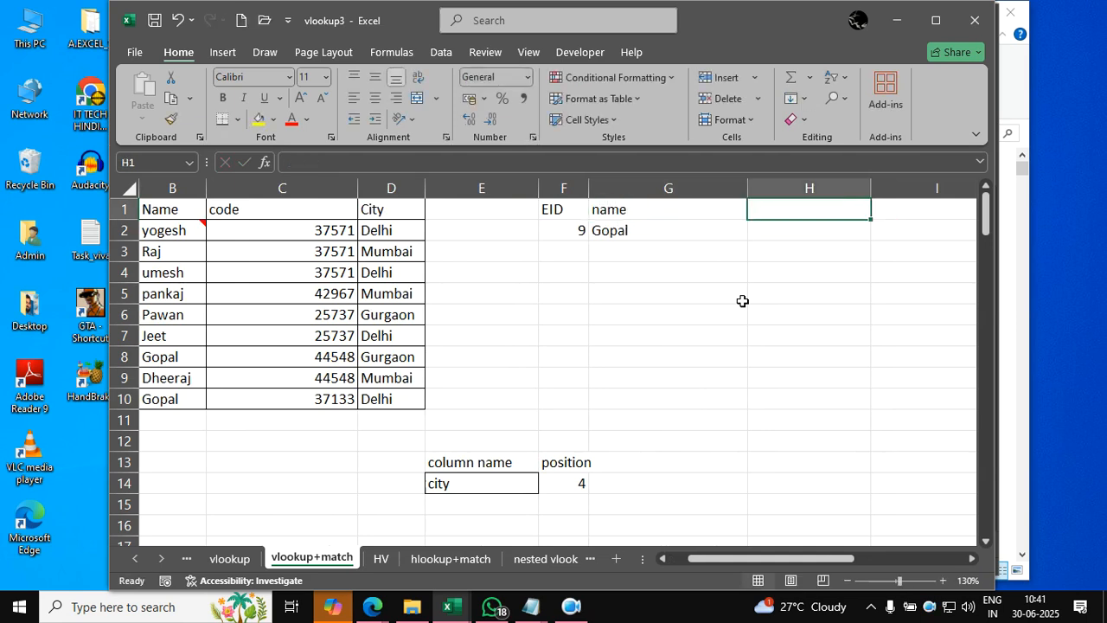
- Autofit all columns of the sheet and narrow columns C and A closer to their contents
key(Left)
key(Left)
key(Left)
key(Left)
key(Left)
key(Left)
key(Left)
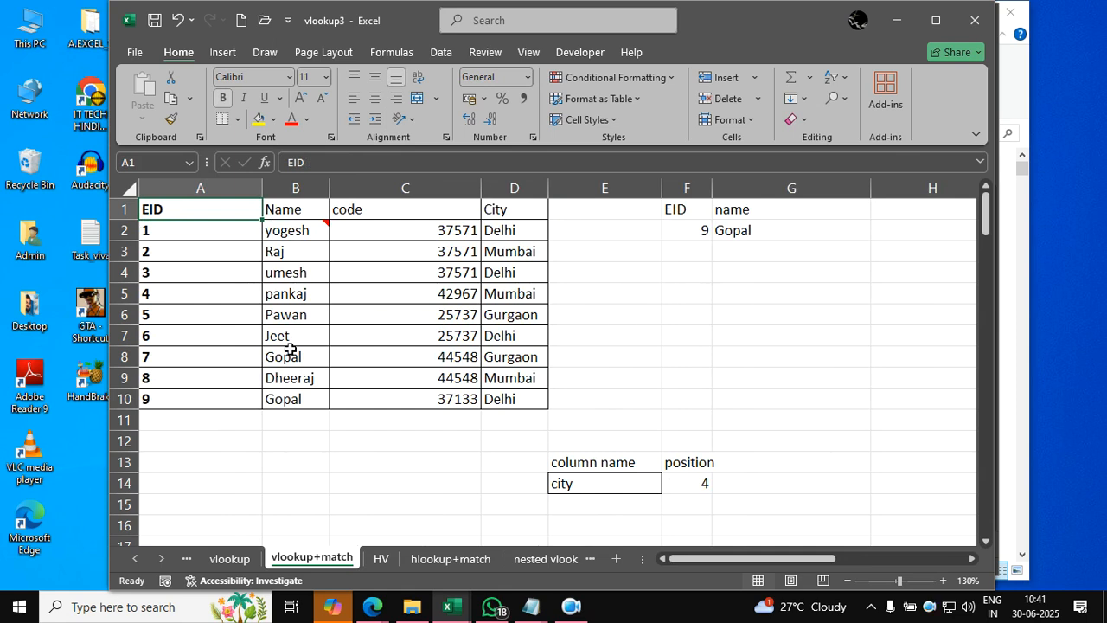
click(127, 189)
double_click(548, 182)
click(554, 310)
drag(449, 186, 405, 186)
drag(262, 186, 204, 186)
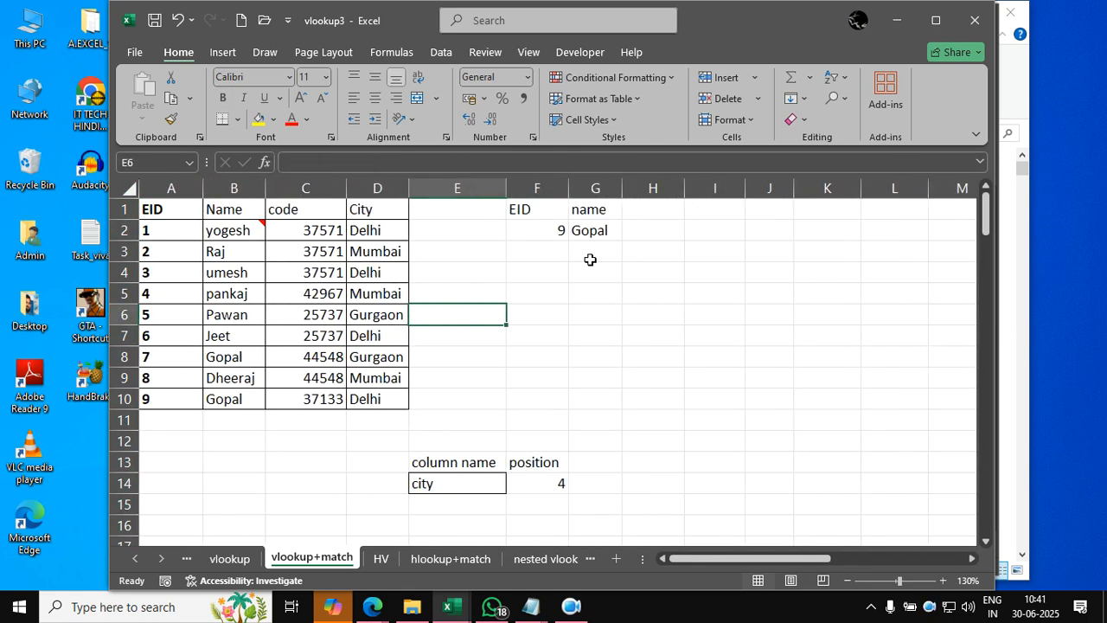
- Left-align the EID lookup value in F2
click(550, 238)
click(354, 98)
click(600, 307)
- Start a new VLOOKUP formula in G2 with F2 as the lookup value
click(595, 231)
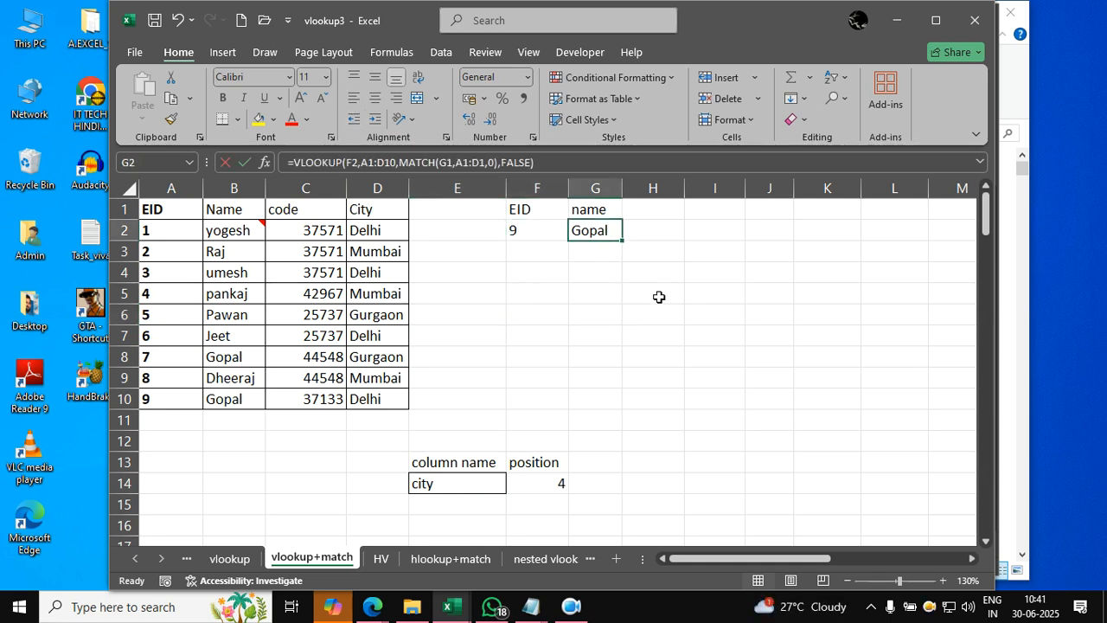
text(=vlookup()
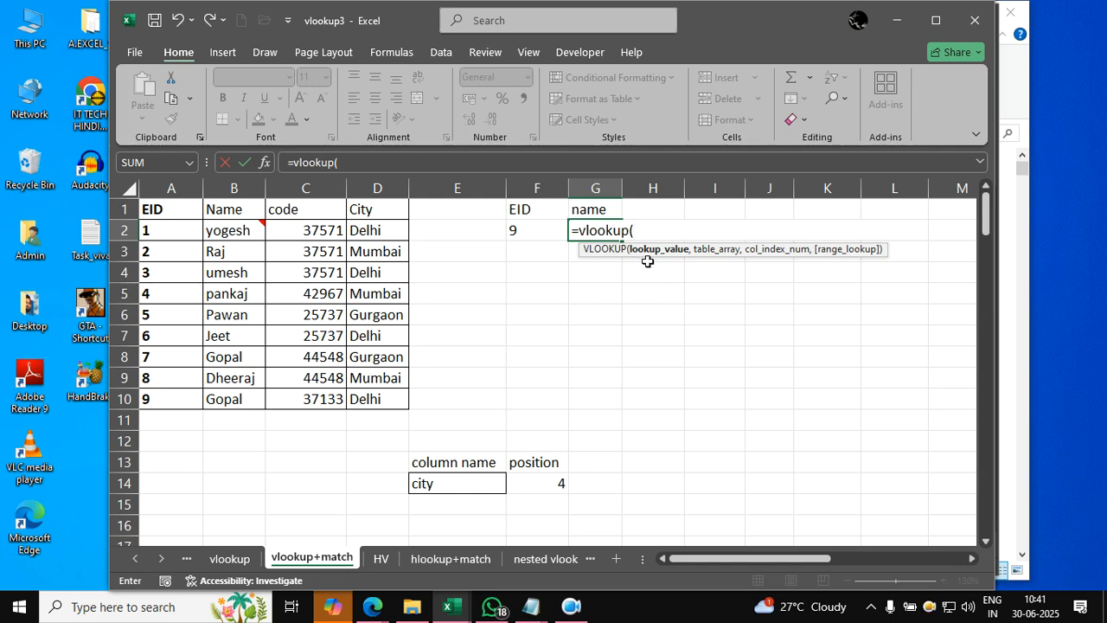
click(526, 232)
text(,)
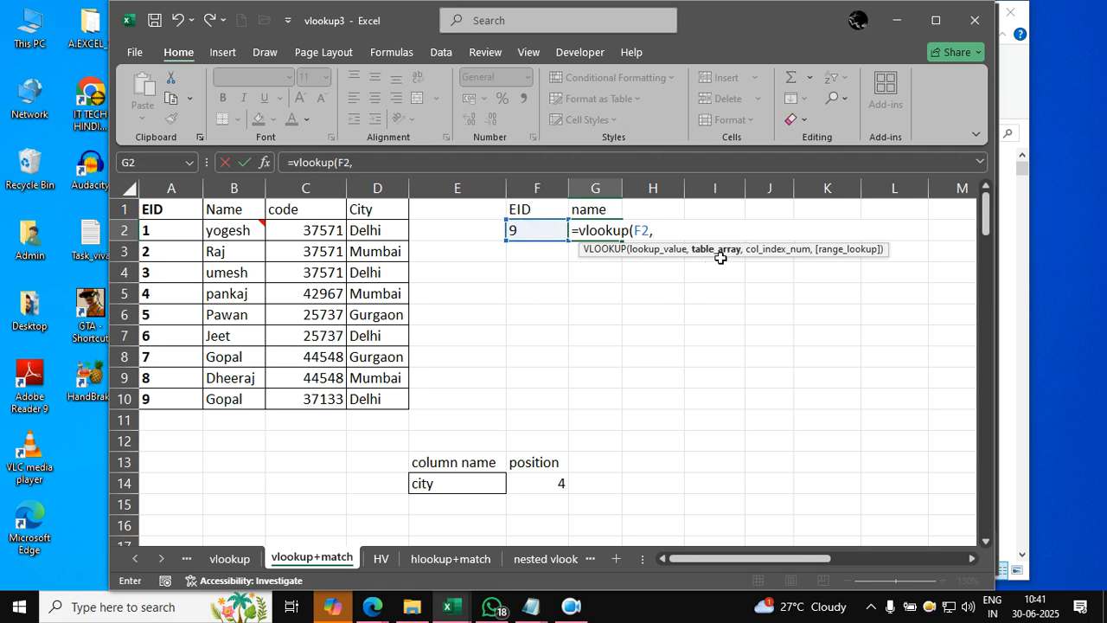
- Try A1:D10 and the HV sheet's range B4:K7 as the VLOOKUP table array, and clear the table reference
drag(149, 211, 366, 399)
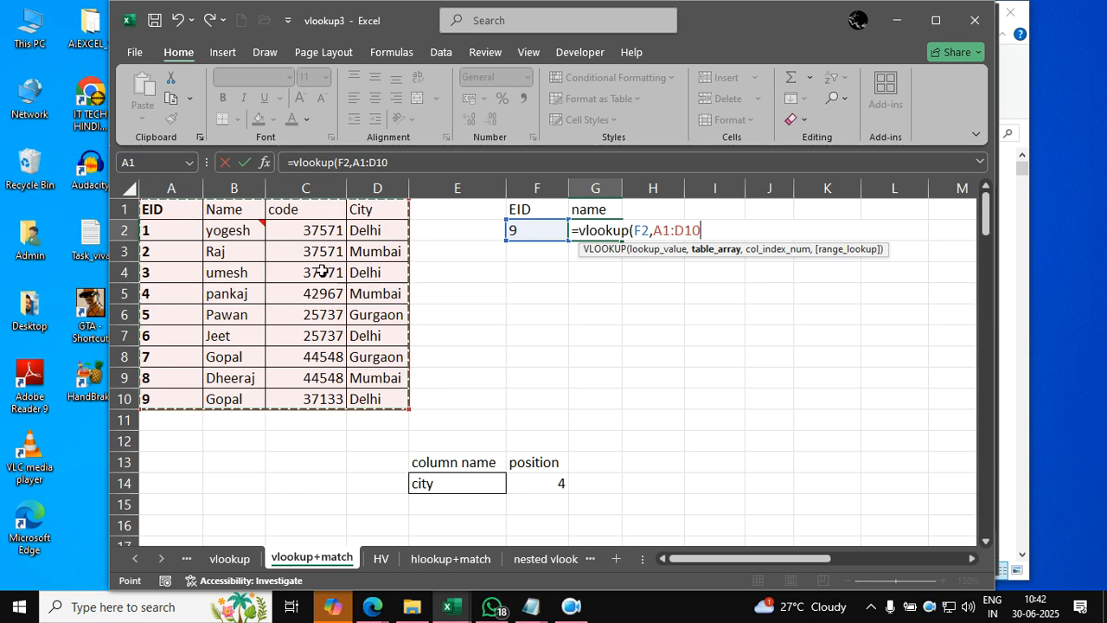
click(381, 558)
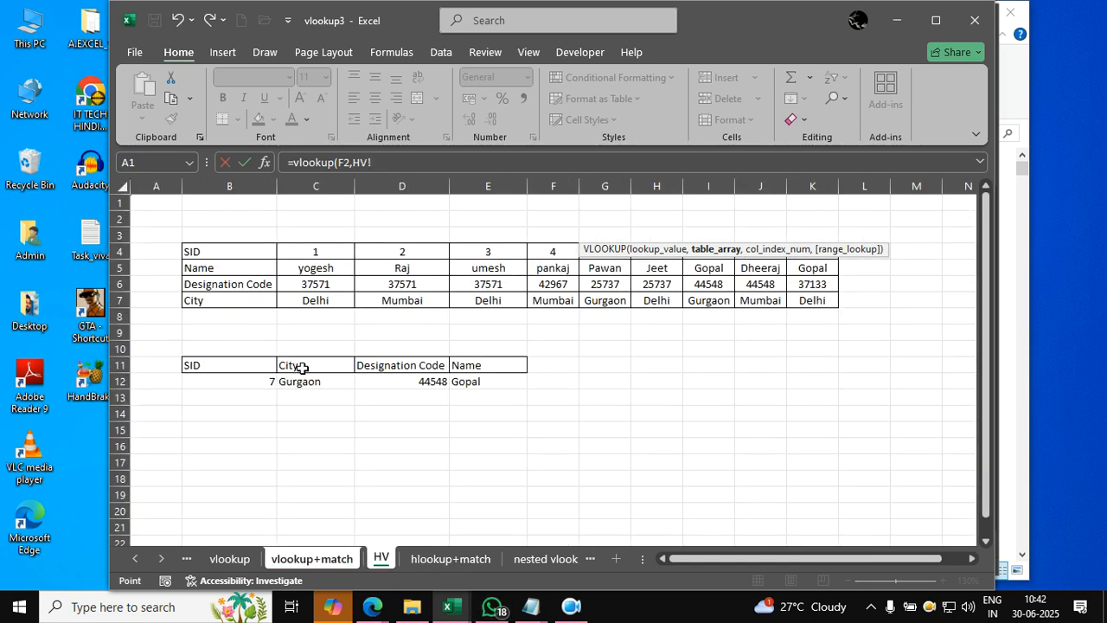
drag(218, 253, 814, 301)
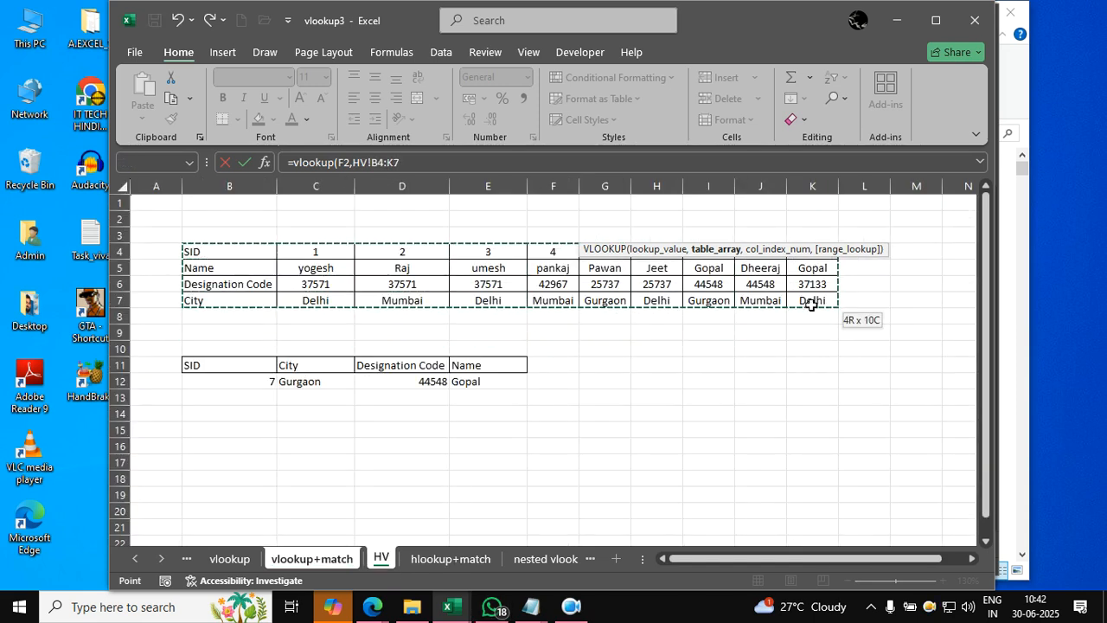
click(301, 559)
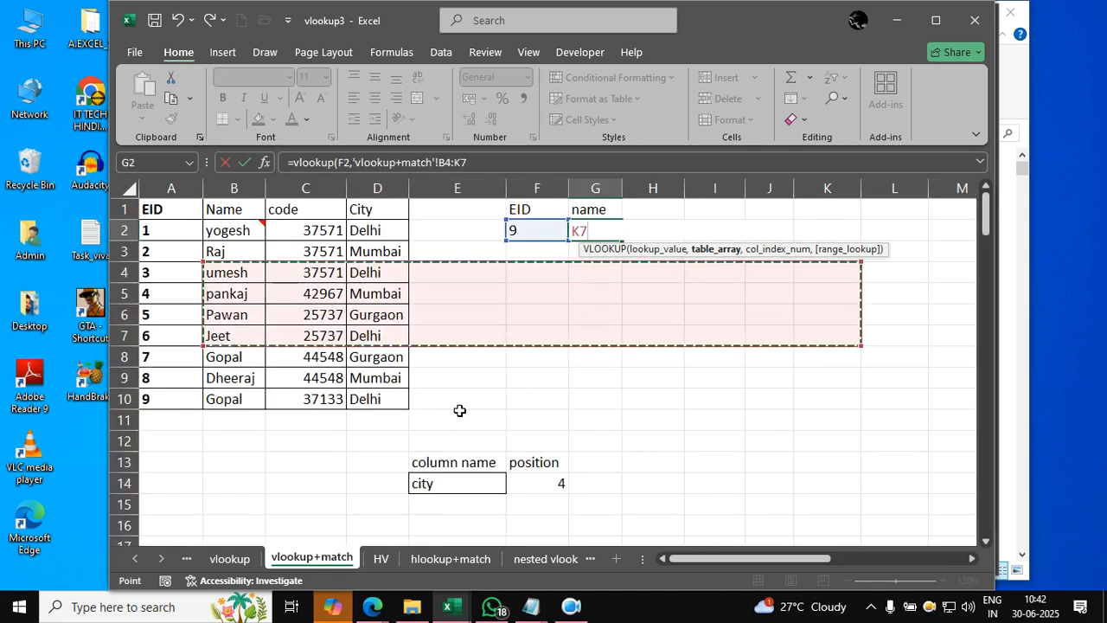
drag(179, 216, 400, 397)
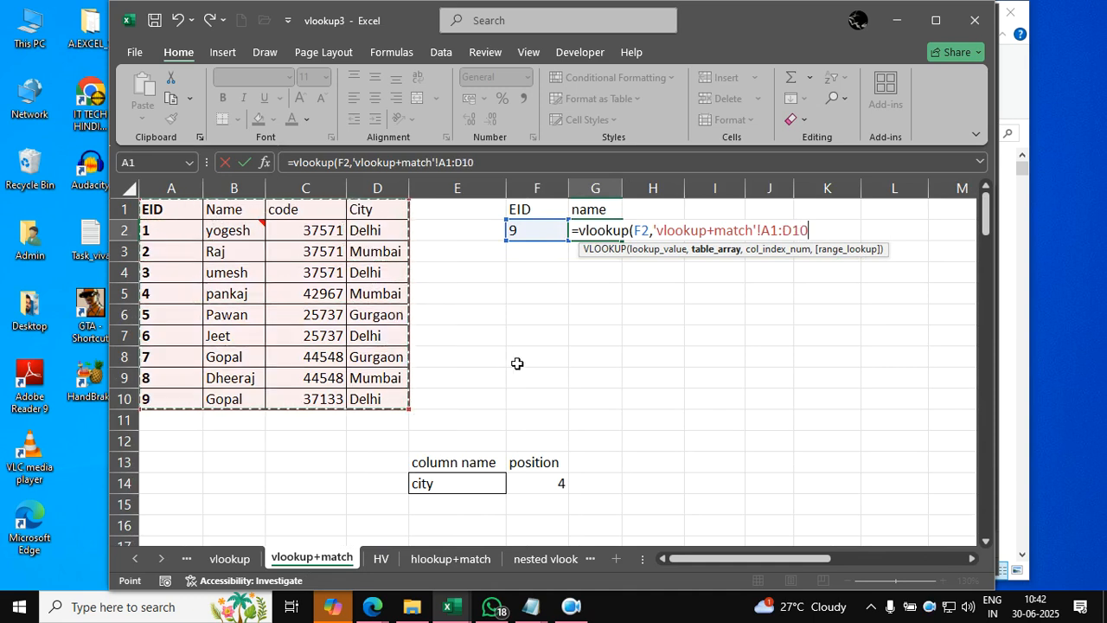
key(BackSpace)
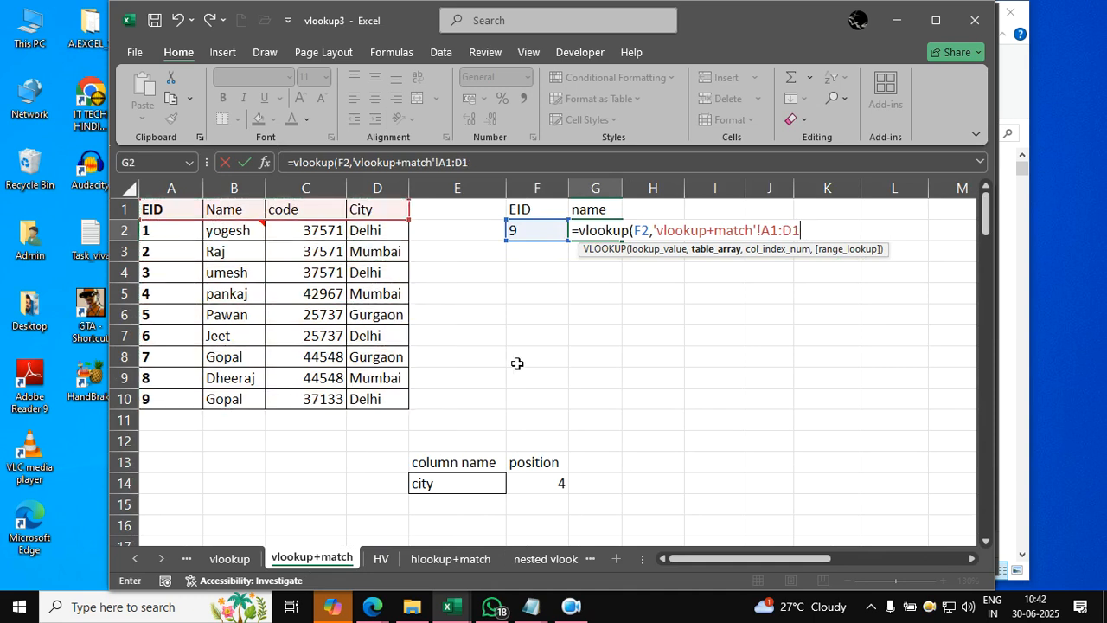
key(BackSpace)
key(BackSpace)
key(BackSpace)
key(BackSpace)
key(BackSpace)
key(BackSpace)
key(BackSpace)
key(BackSpace)
key(BackSpace)
key(BackSpace)
key(BackSpace)
key(BackSpace)
key(BackSpace)
key(BackSpace)
key(BackSpace)
key(BackSpace)
key(BackSpace)
key(BackSpace)
key(BackSpace)
key(BackSpace)
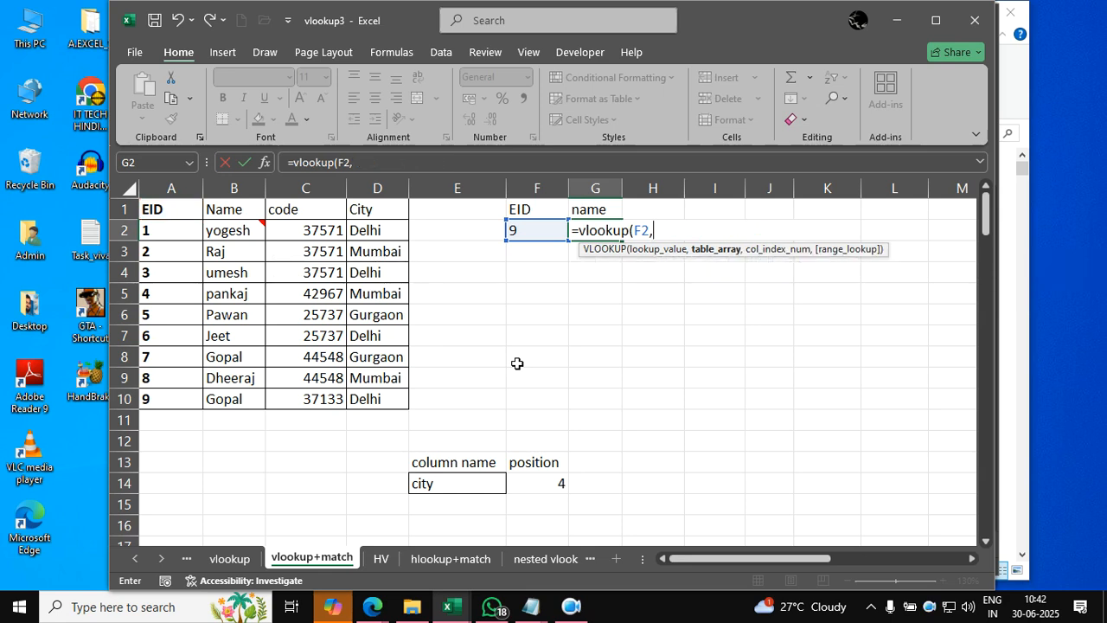
- Set the VLOOKUP table array to A1:D10 and the column index to MATCH of G1 in A1:D1 with match type 0
drag(173, 208, 381, 399)
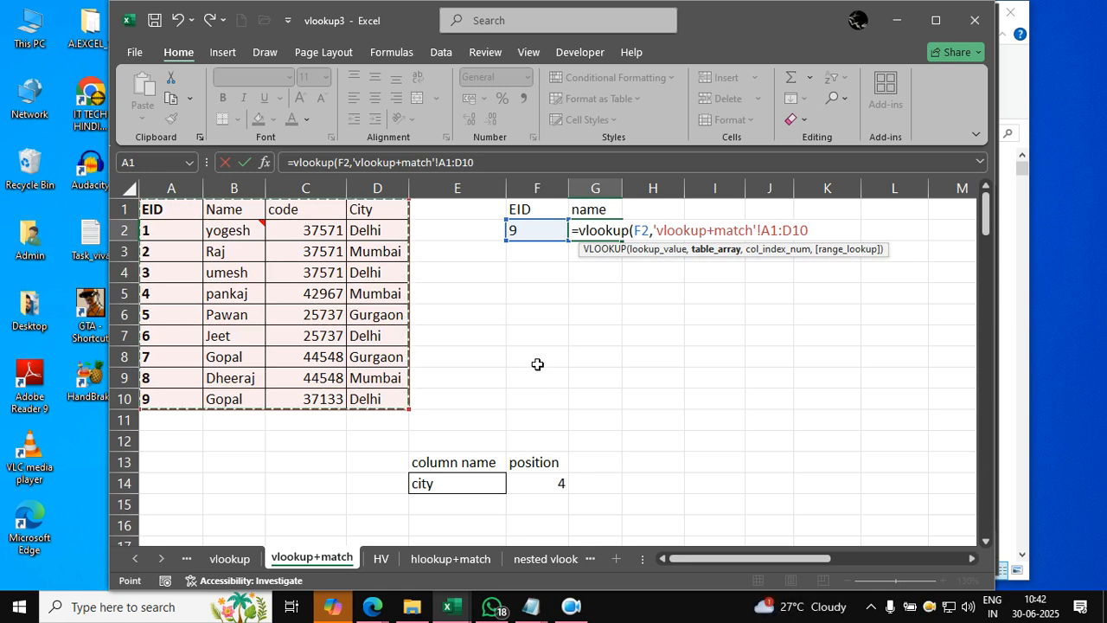
text(,)
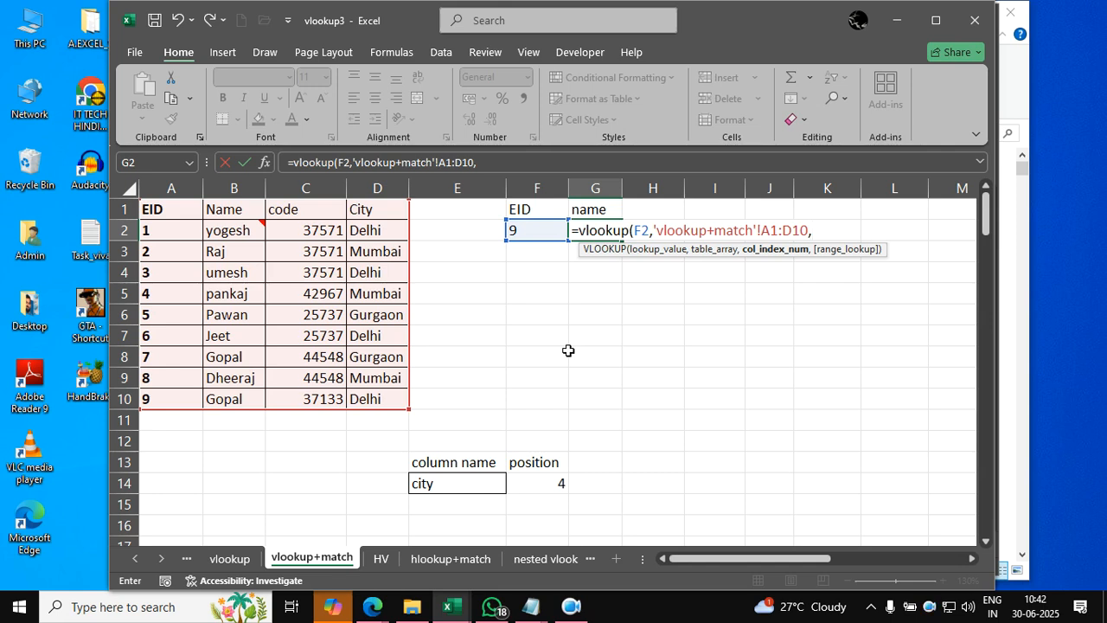
text(match()
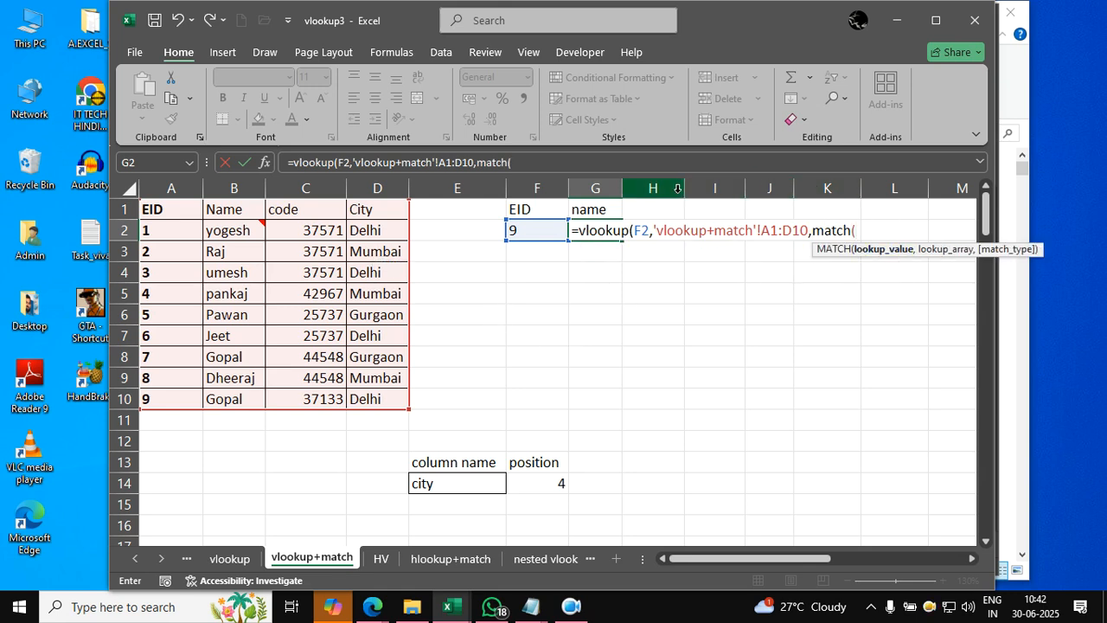
click(598, 209)
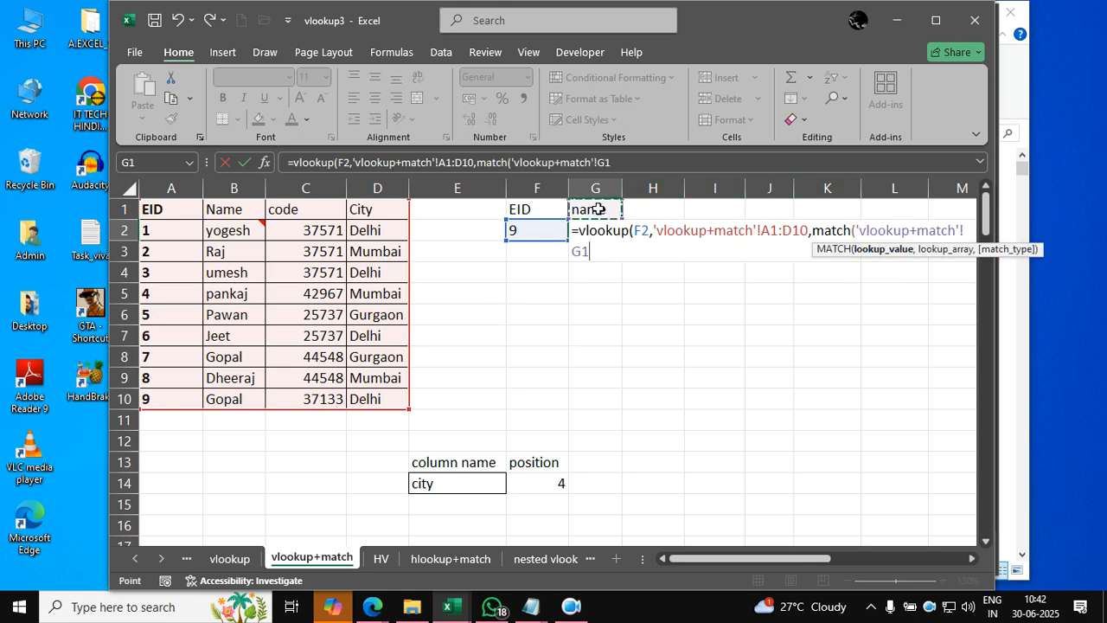
text(,)
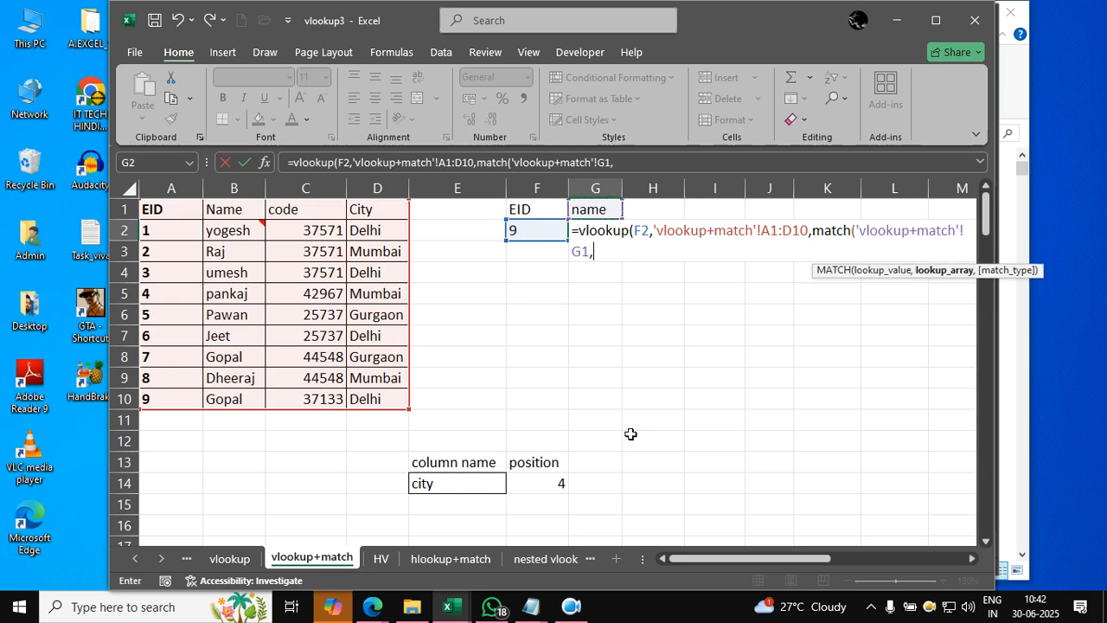
drag(156, 209, 365, 221)
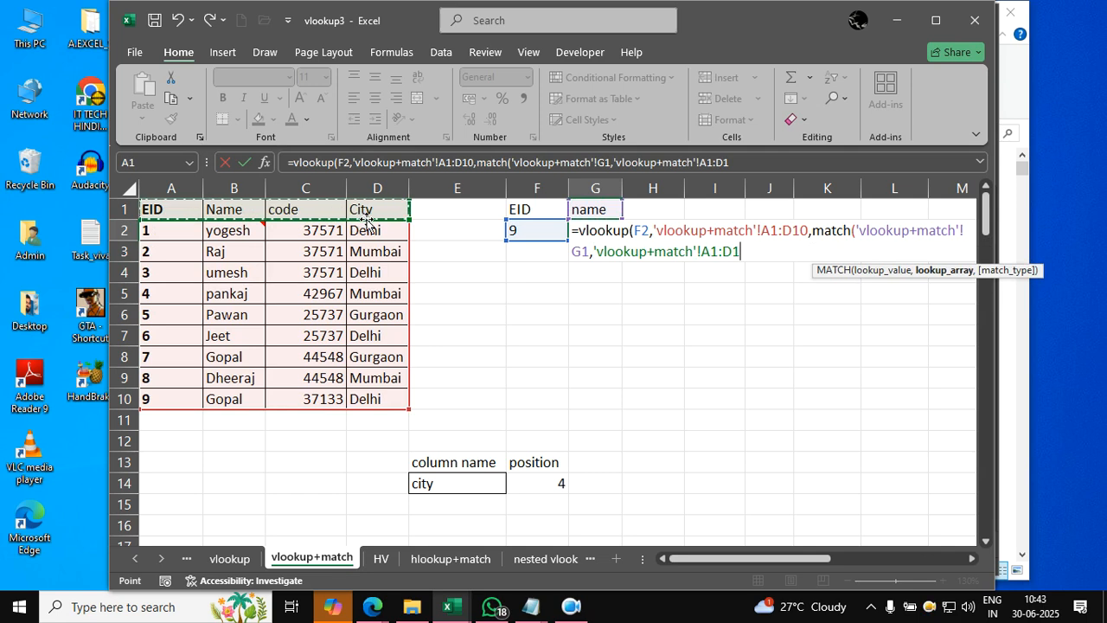
text(,)
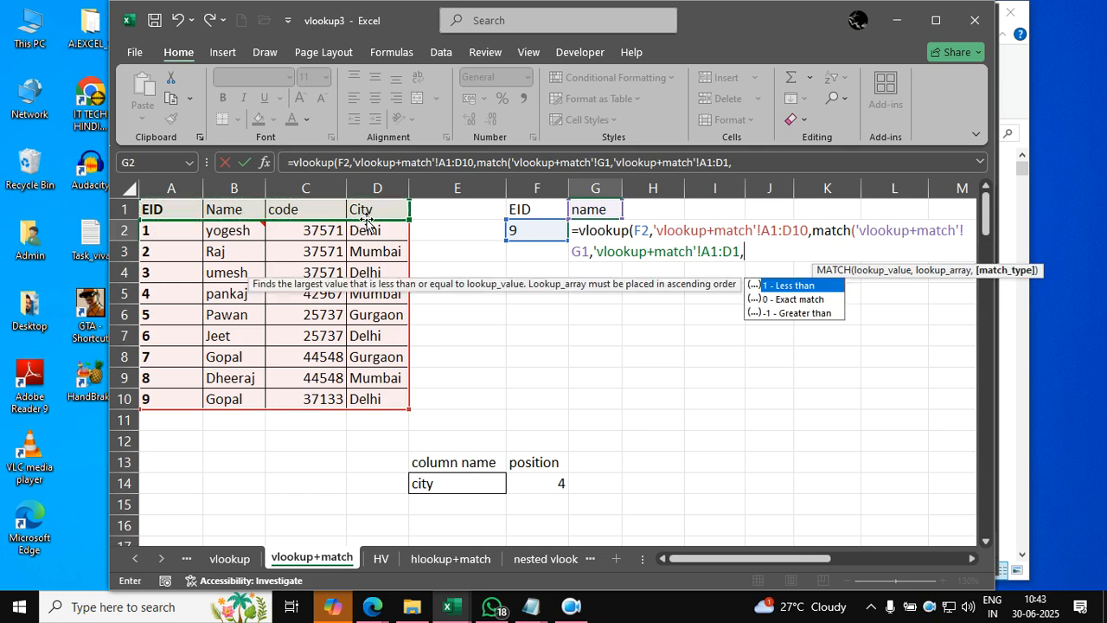
text(0)
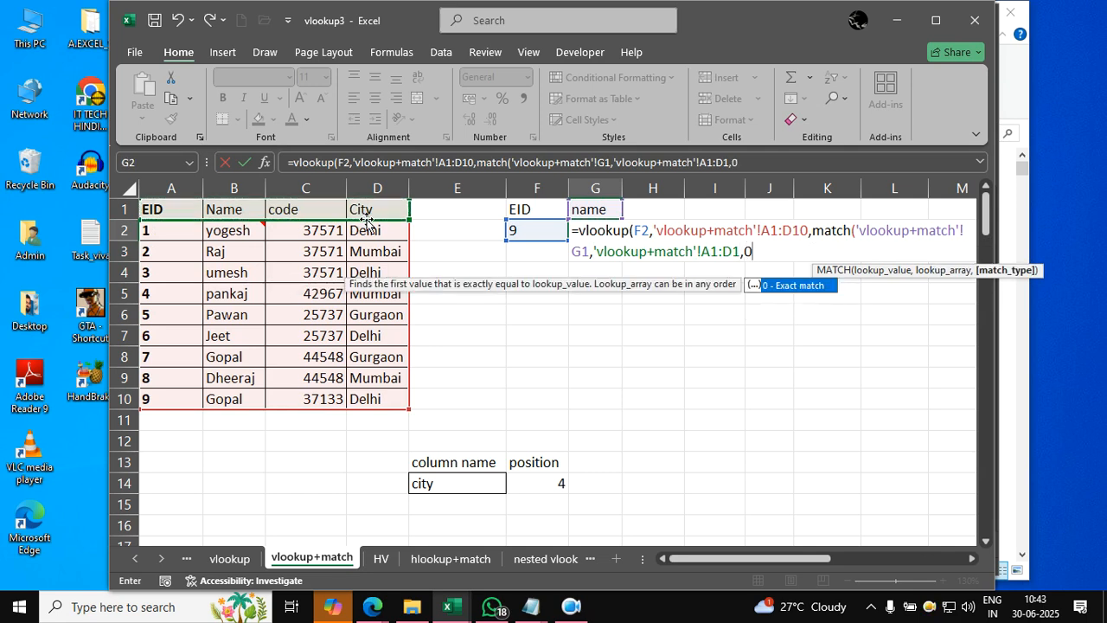
text())
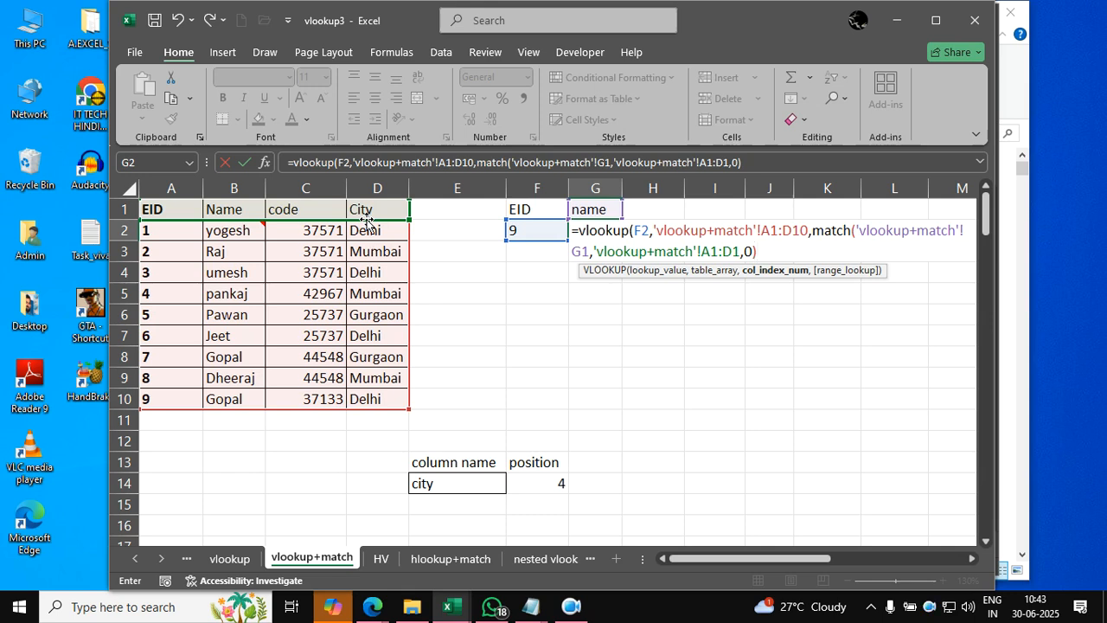
text(,)
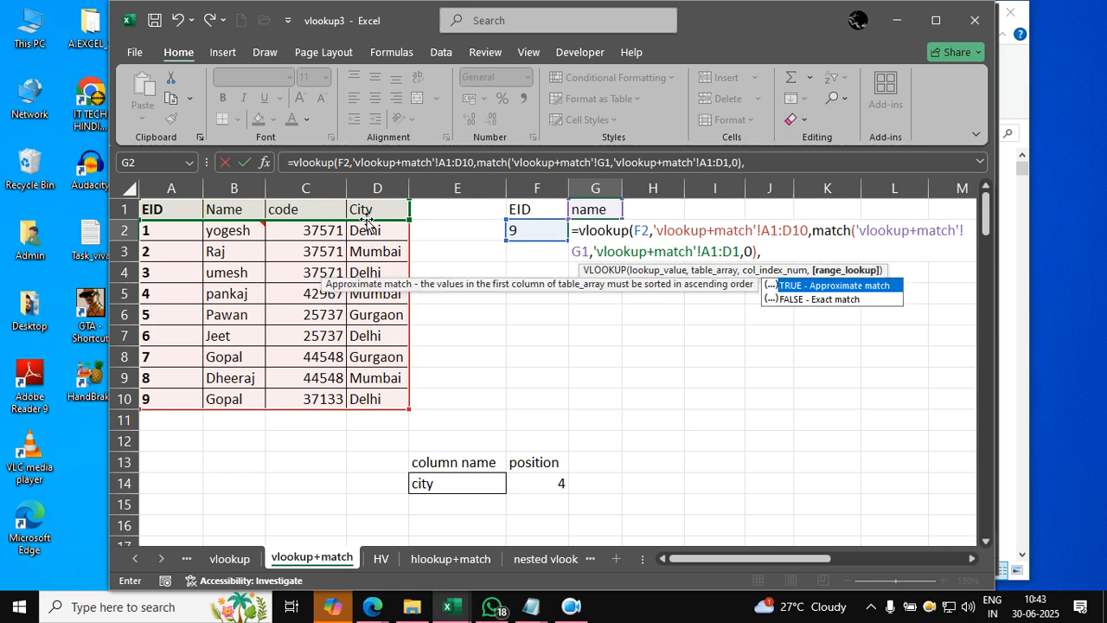
text(false))
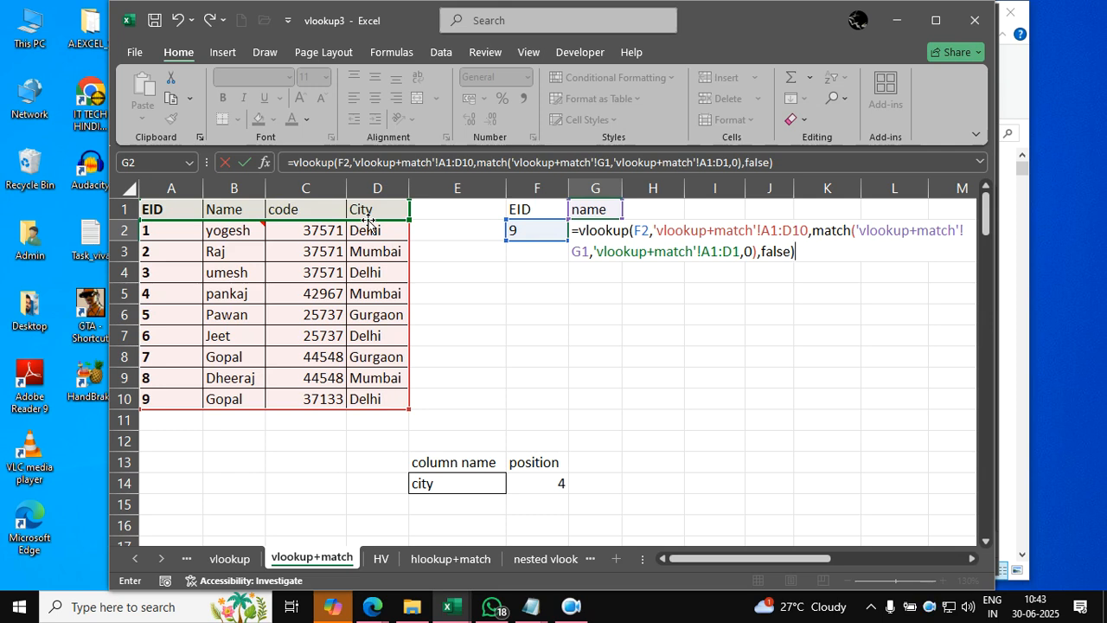
- Complete the VLOOKUP formula in G2 with false as the range lookup argument
key(Return)
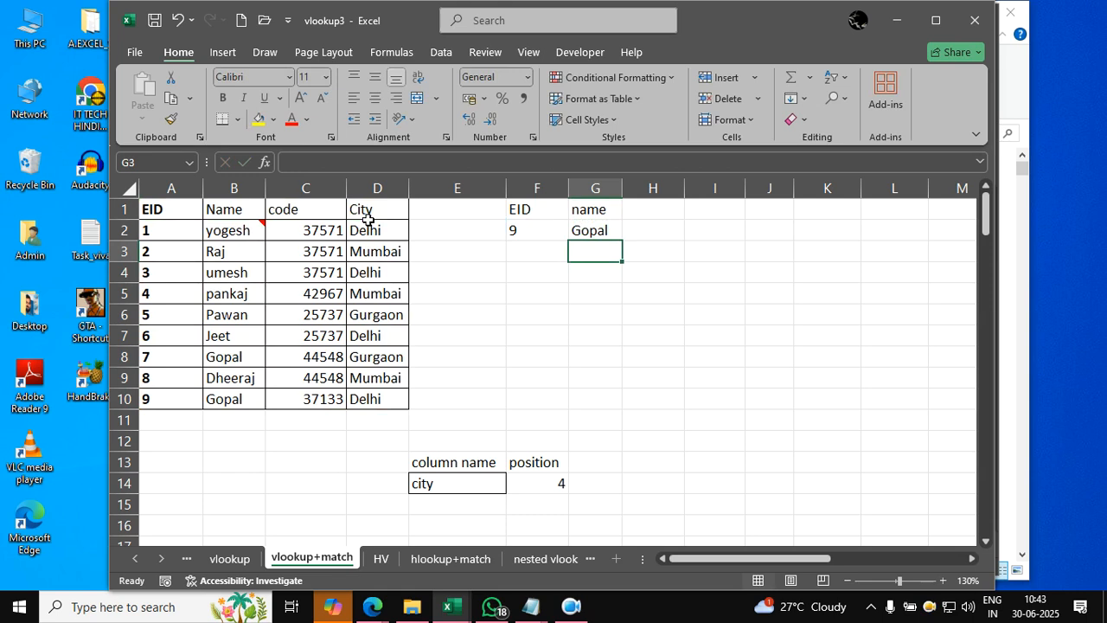
- Set the EID lookup value in F2 to 5 and select the formula cell G2
key(Left)
key(Up)
text(5)
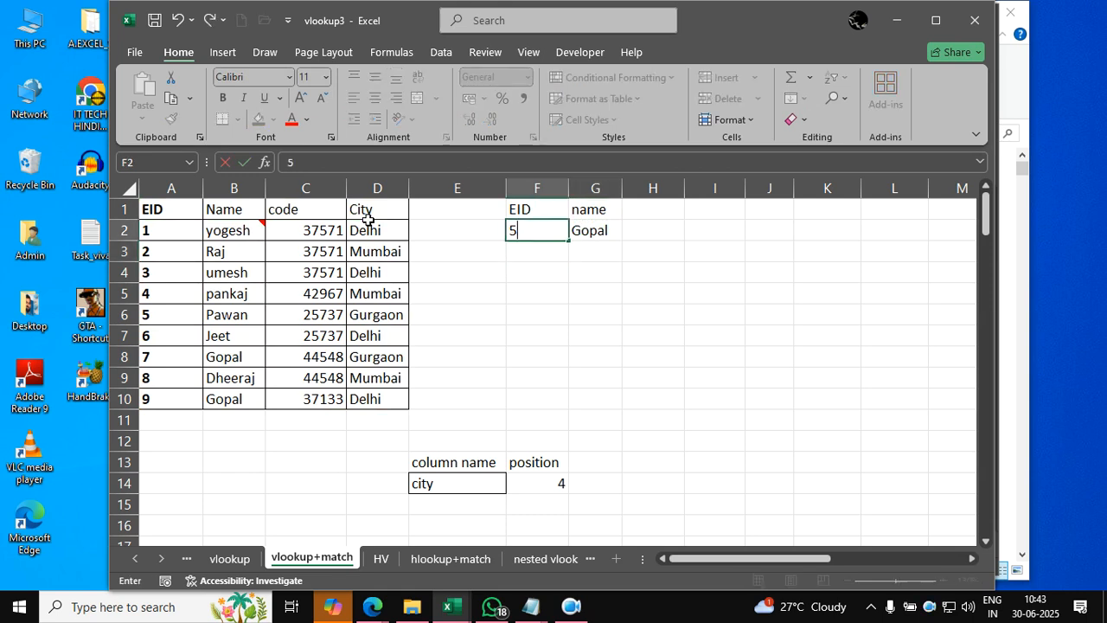
key(Return)
key(Up)
key(Right)
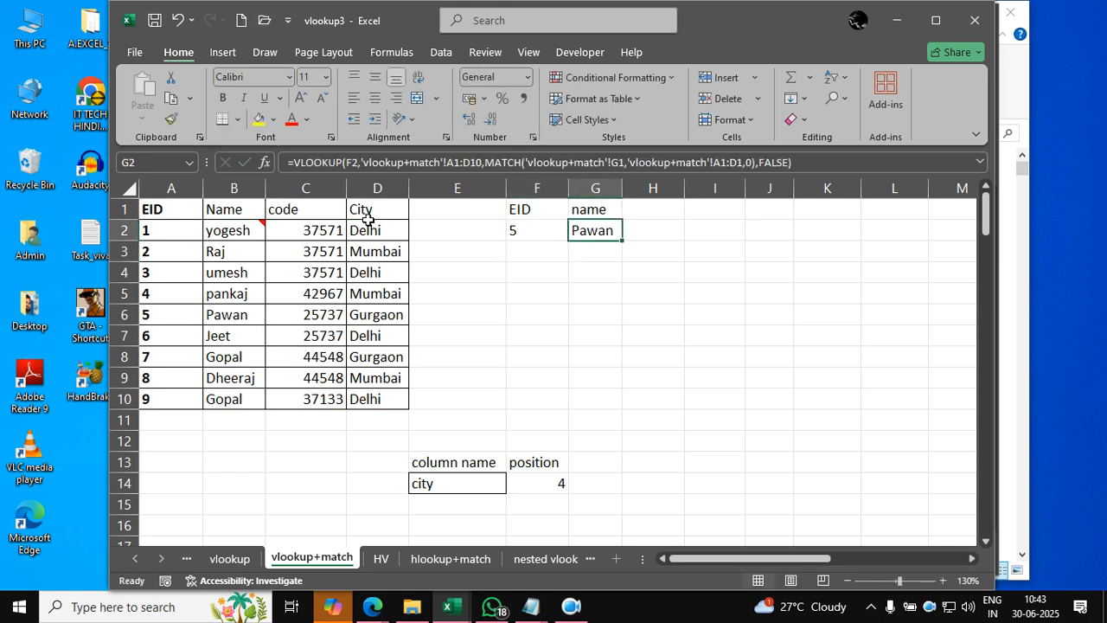
- Test the lookup by setting the column name in G1 to city and to code
key(Up)
text(city)
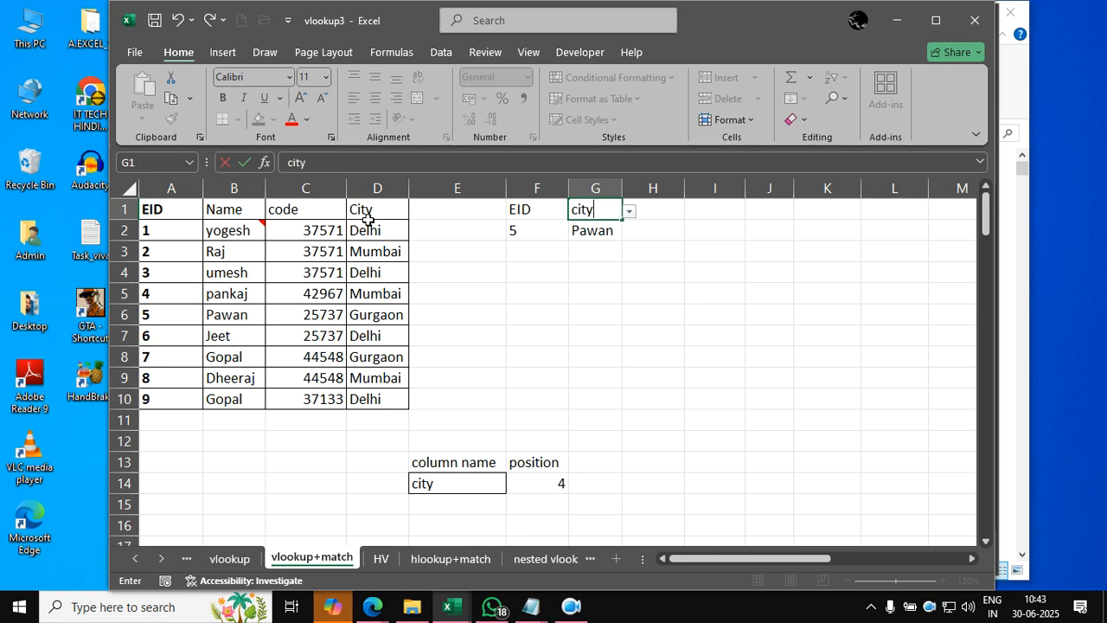
key(Tab)
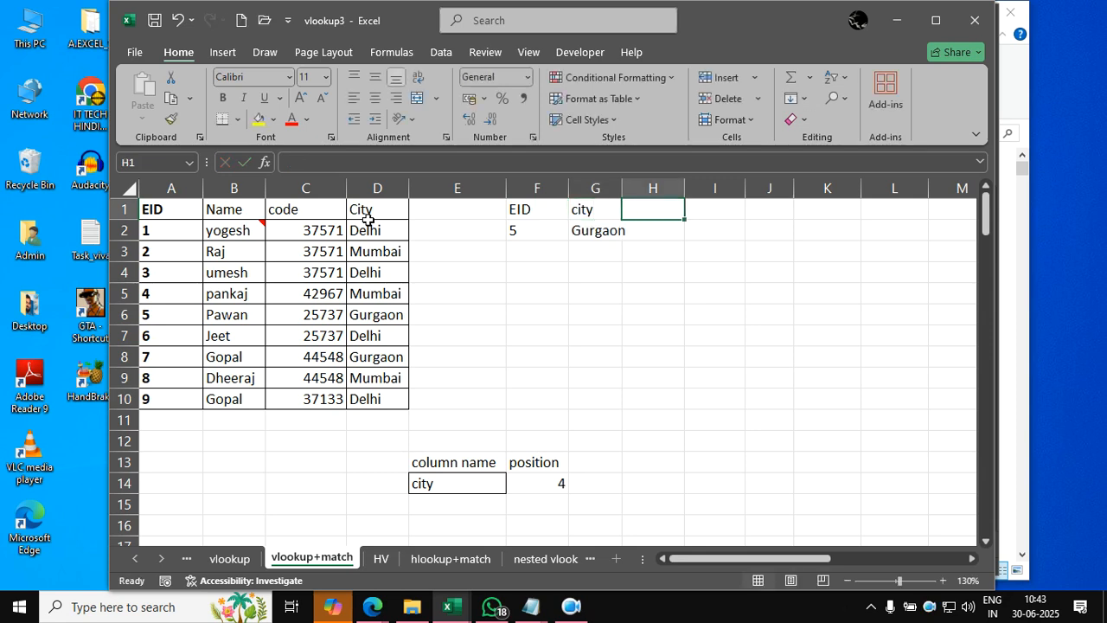
key(Left)
text(code)
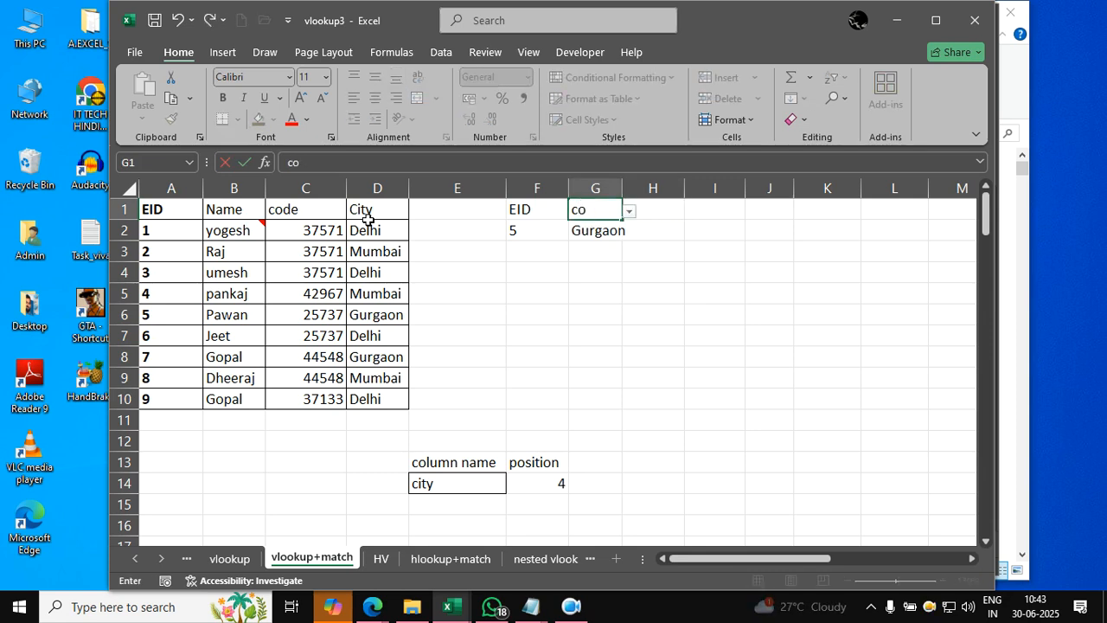
key(Tab)
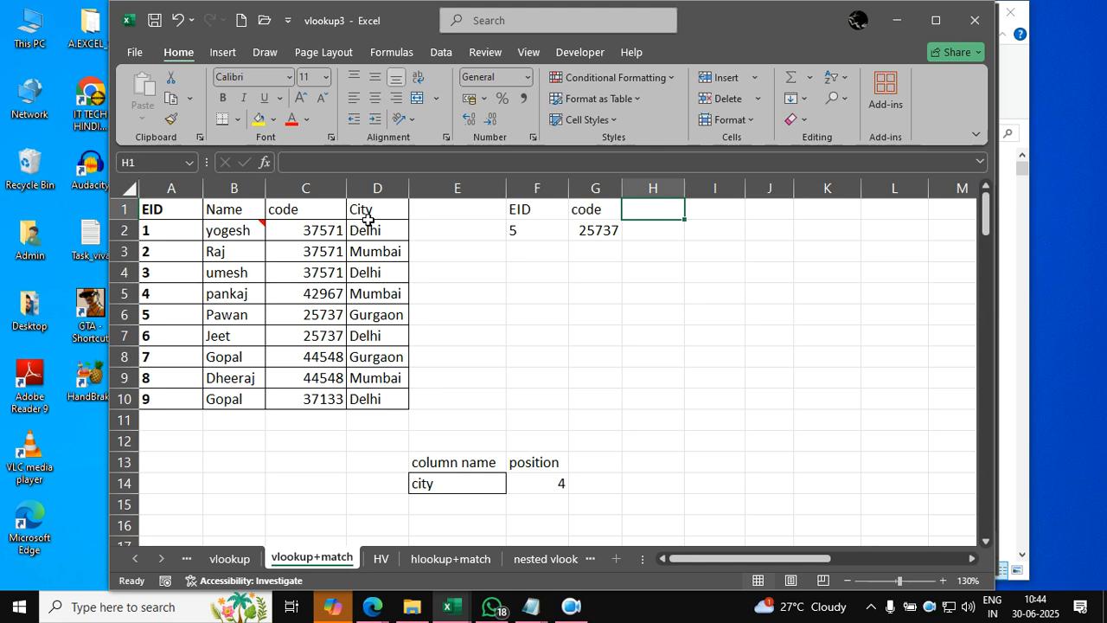
click(368, 223)
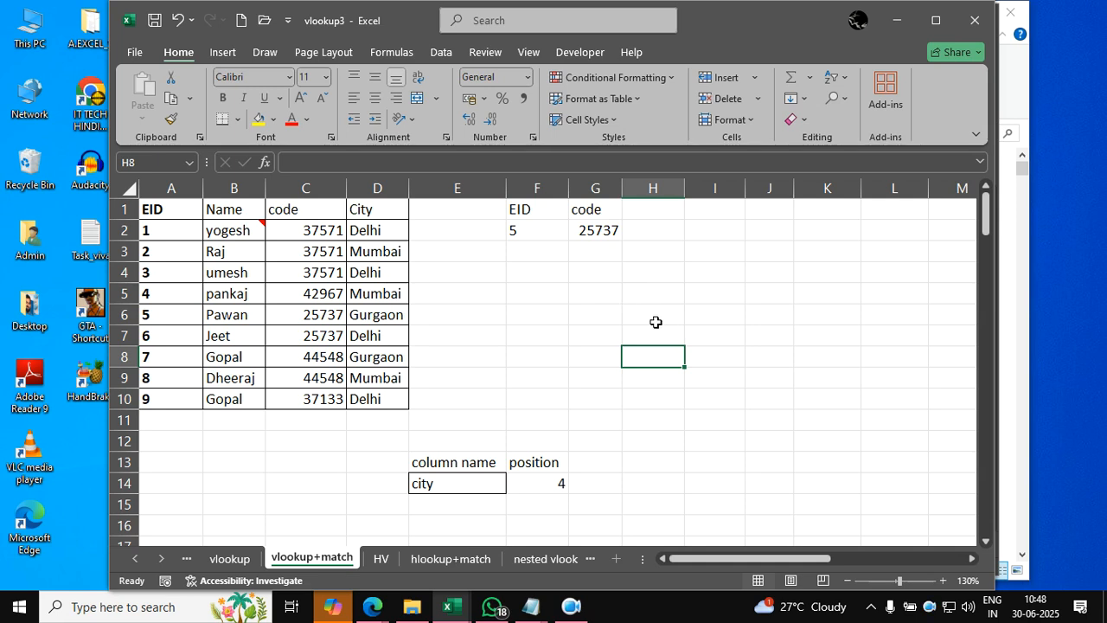
- Clear the lookup results below the City, Designation Code and Name headers on the HV sheet, range C12:F17
click(381, 559)
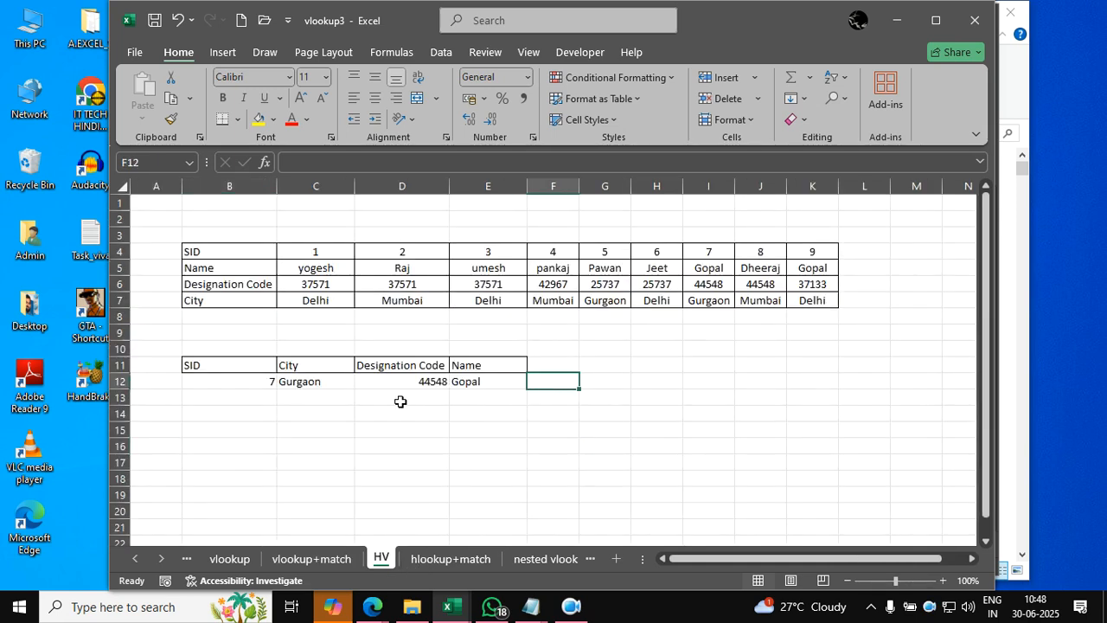
drag(575, 466, 348, 381)
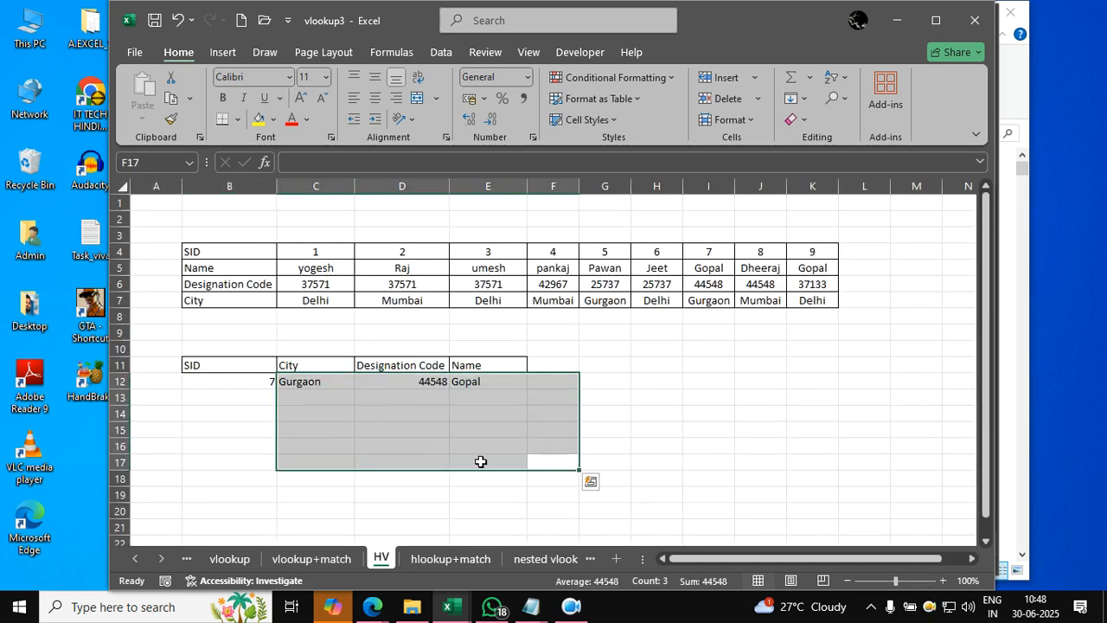
key(Delete)
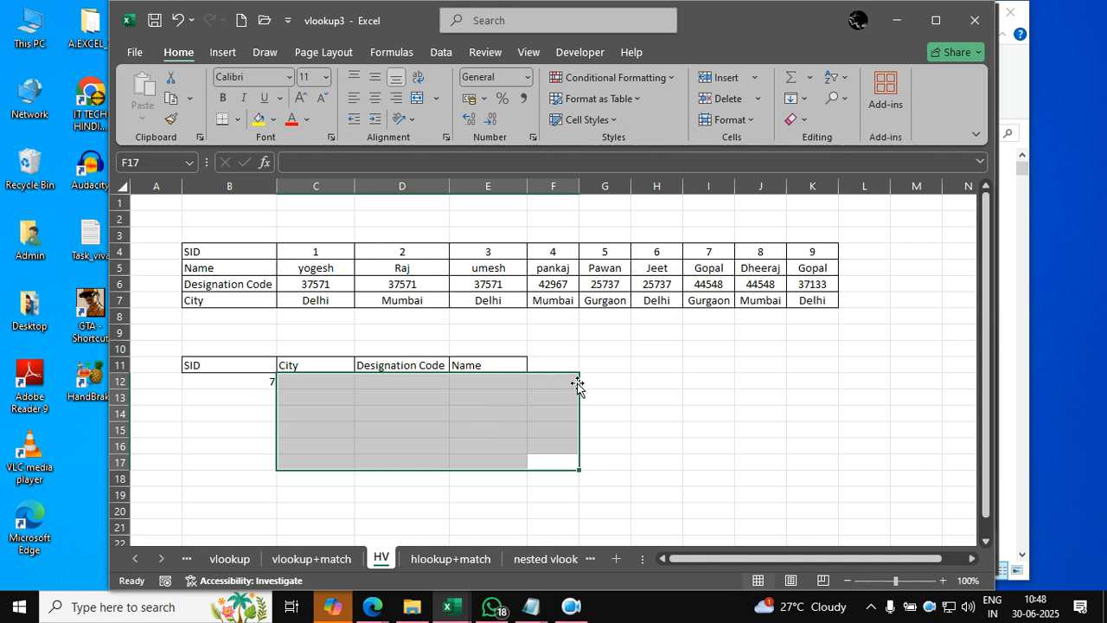
click(697, 433)
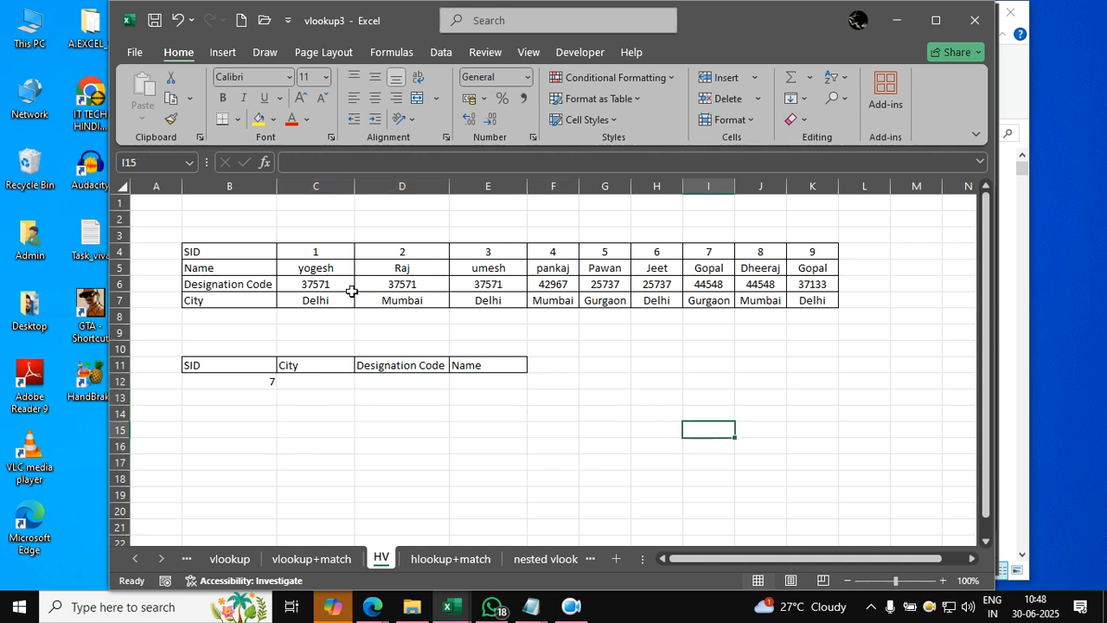
drag(232, 254, 773, 297)
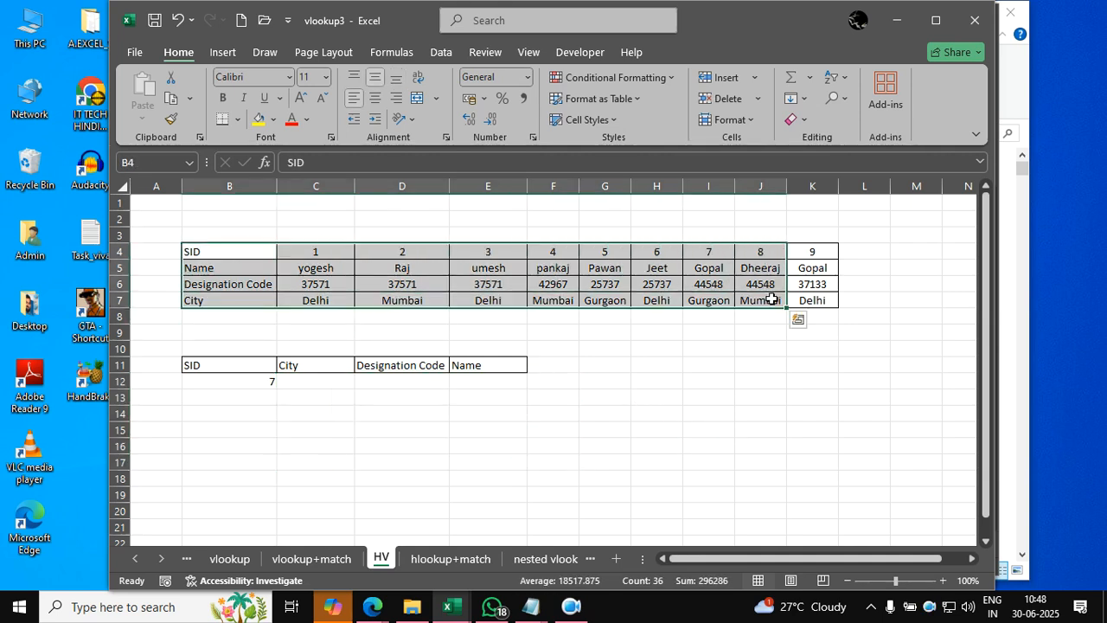
click(848, 375)
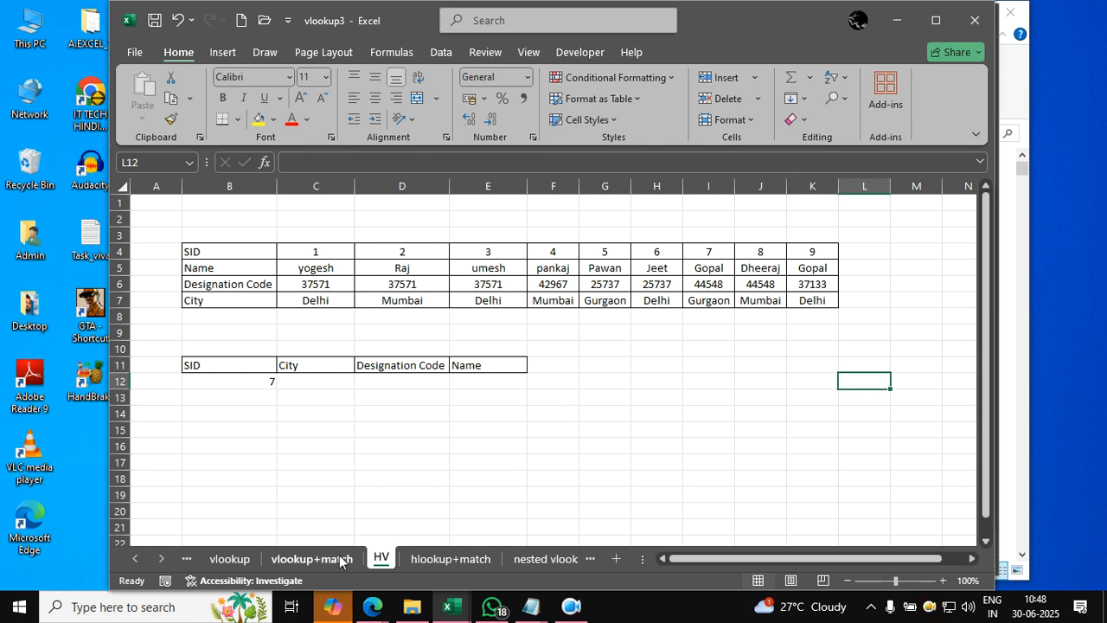
- Return to the vlookup+match sheet and inspect the VLOOKUP formula in G2 without changing it
click(311, 559)
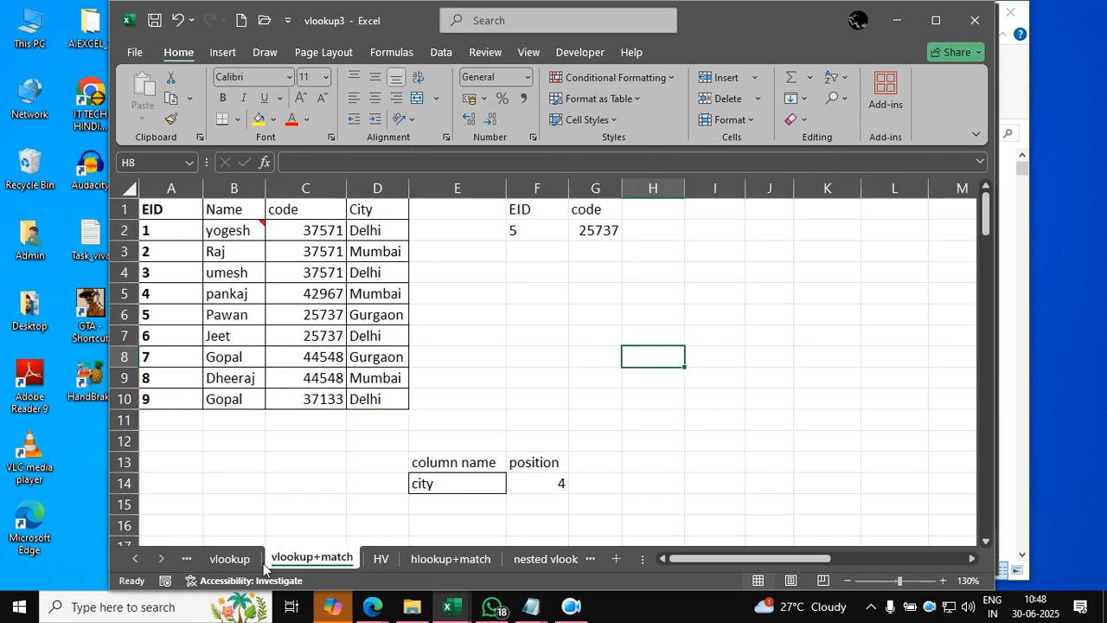
click(633, 437)
double_click(601, 230)
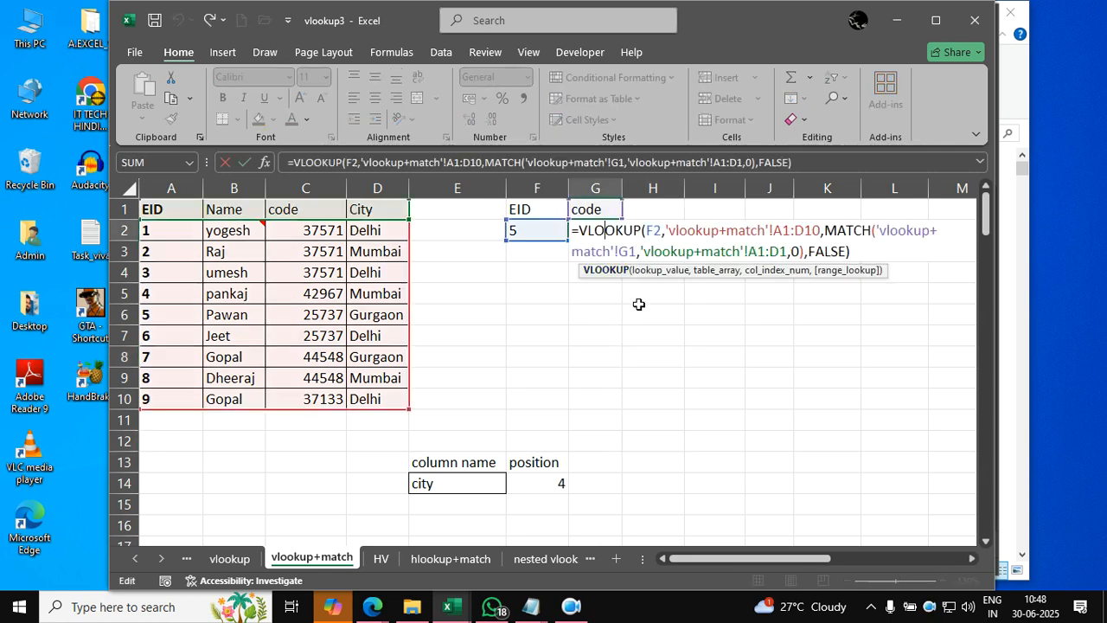
key(Escape)
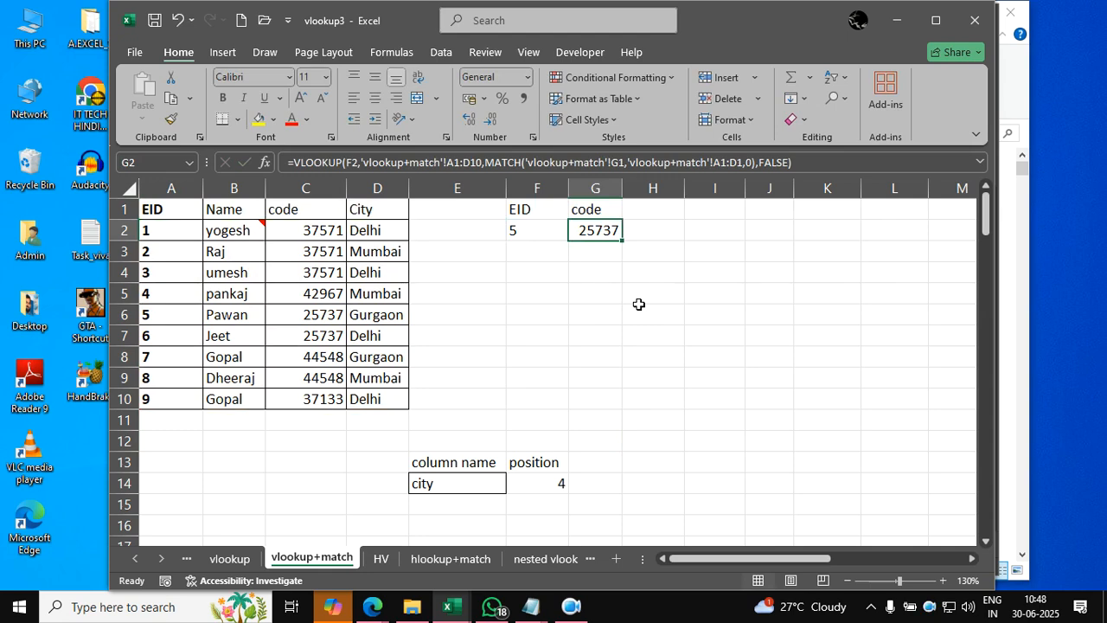
- Switch to the Google Meet window, look through the participant list, and return to the Excel workbook
click(377, 611)
click(298, 538)
scroll(996, 390, down, 4)
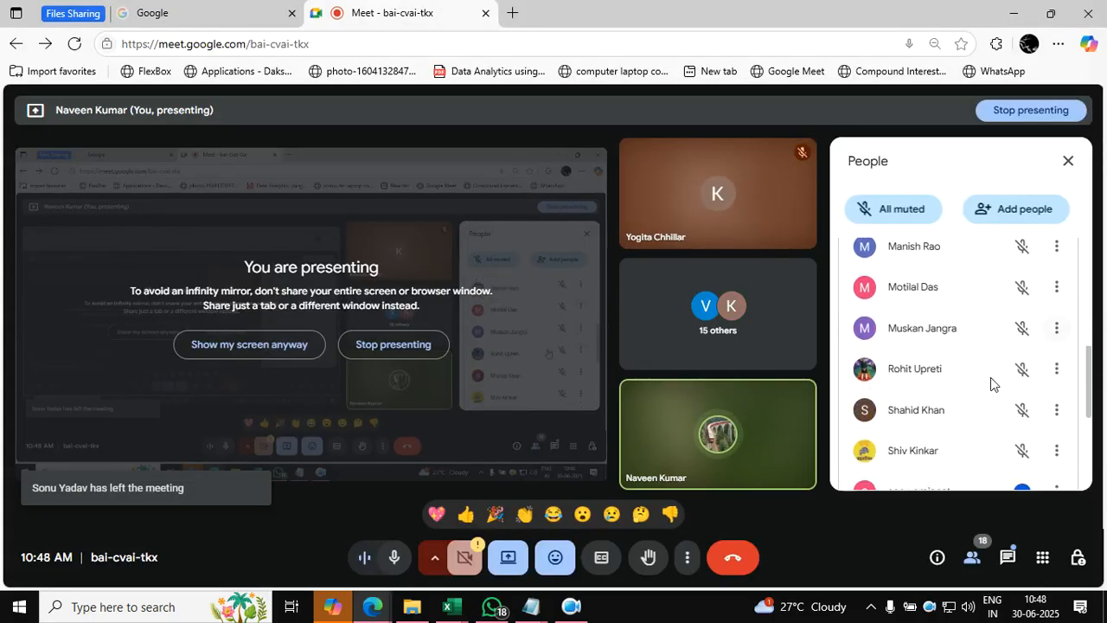
scroll(999, 406, up, 5)
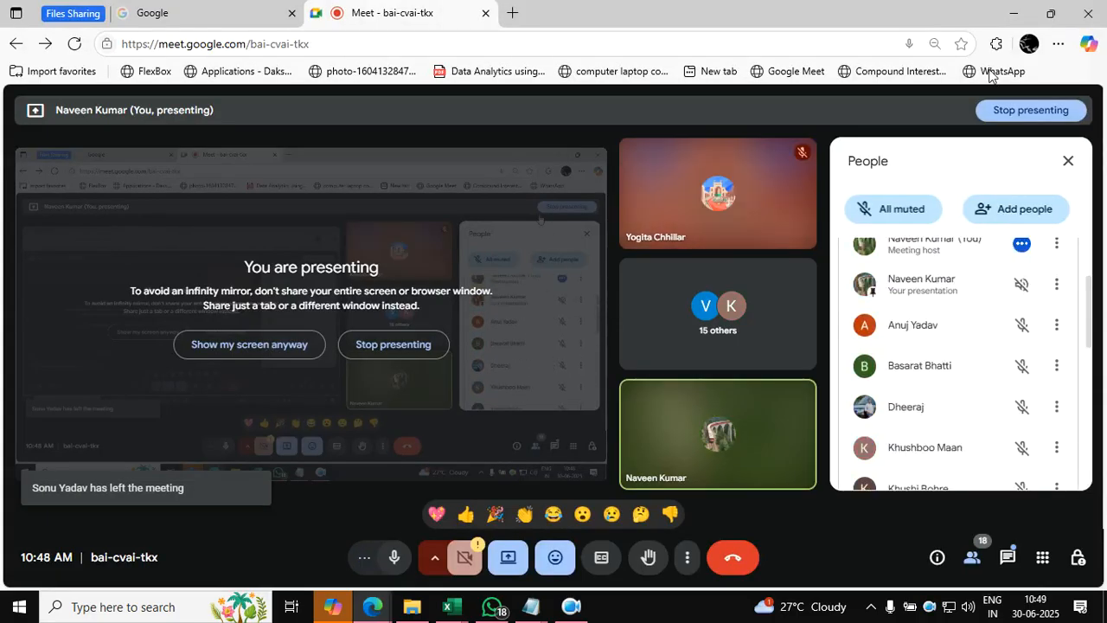
click(1014, 13)
click(551, 298)
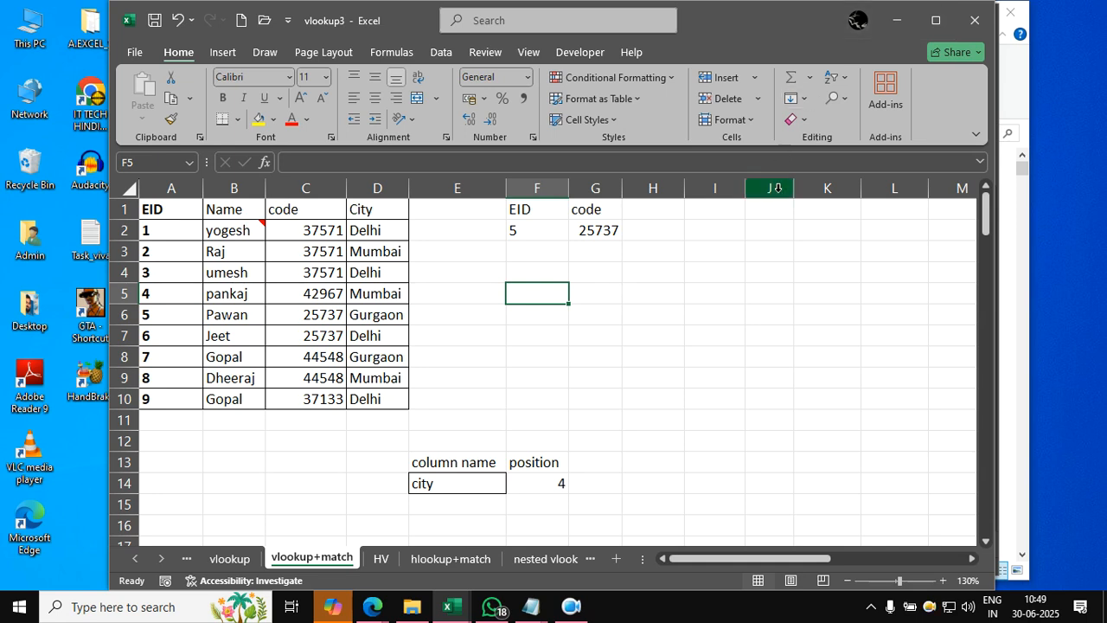
- Add the column headers Name in H1 and City in I1
click(672, 215)
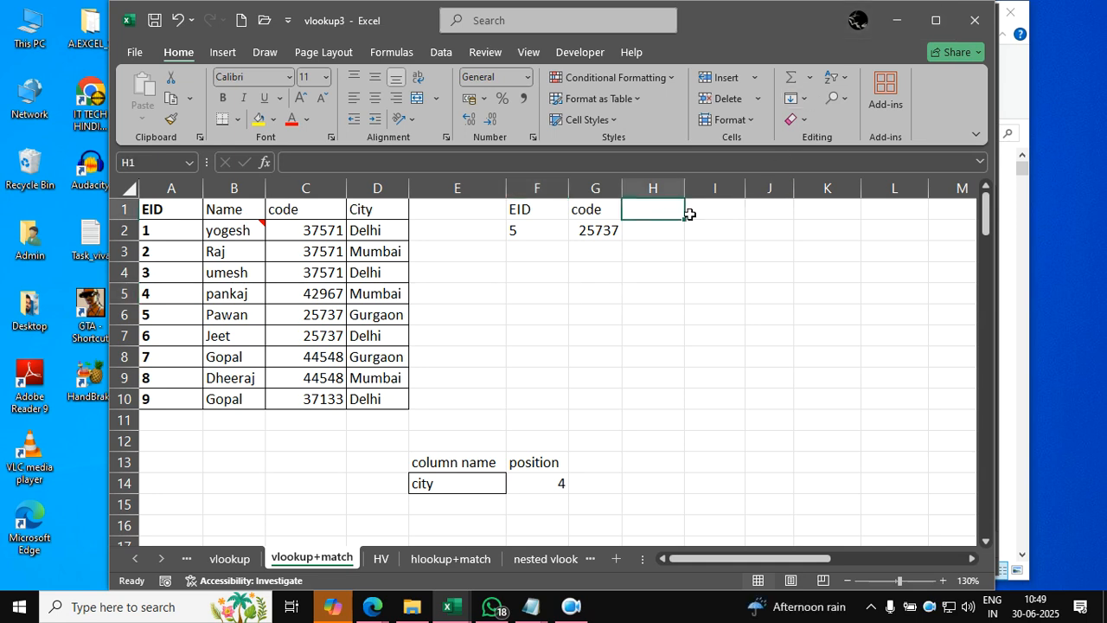
text(Name)
click(689, 215)
text(City)
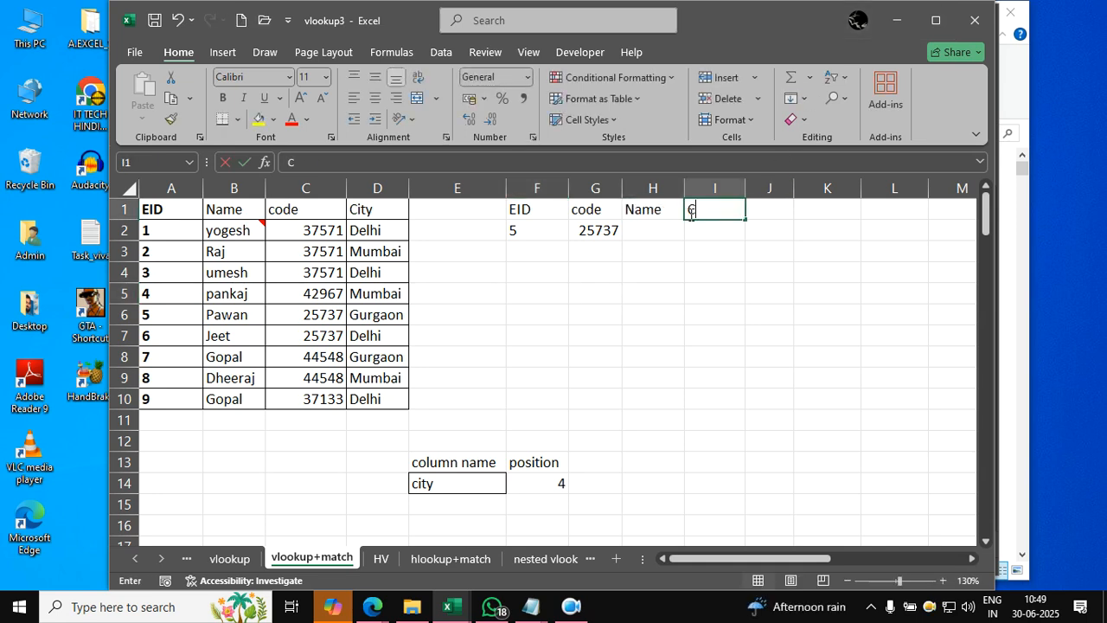
key(Return)
- Enter the EID lookup values 4, 7, 9 and 1 in cells F3 to F6
key(Left)
key(Left)
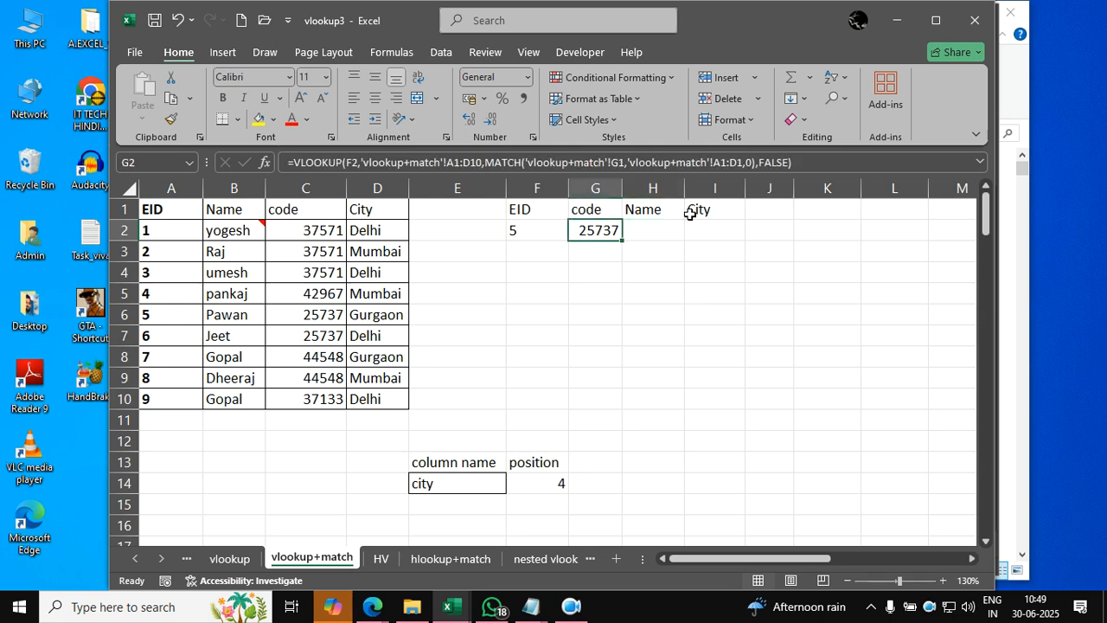
key(Down)
key(Left)
text(4)
key(Return)
text(7)
key(Return)
text(9)
key(Return)
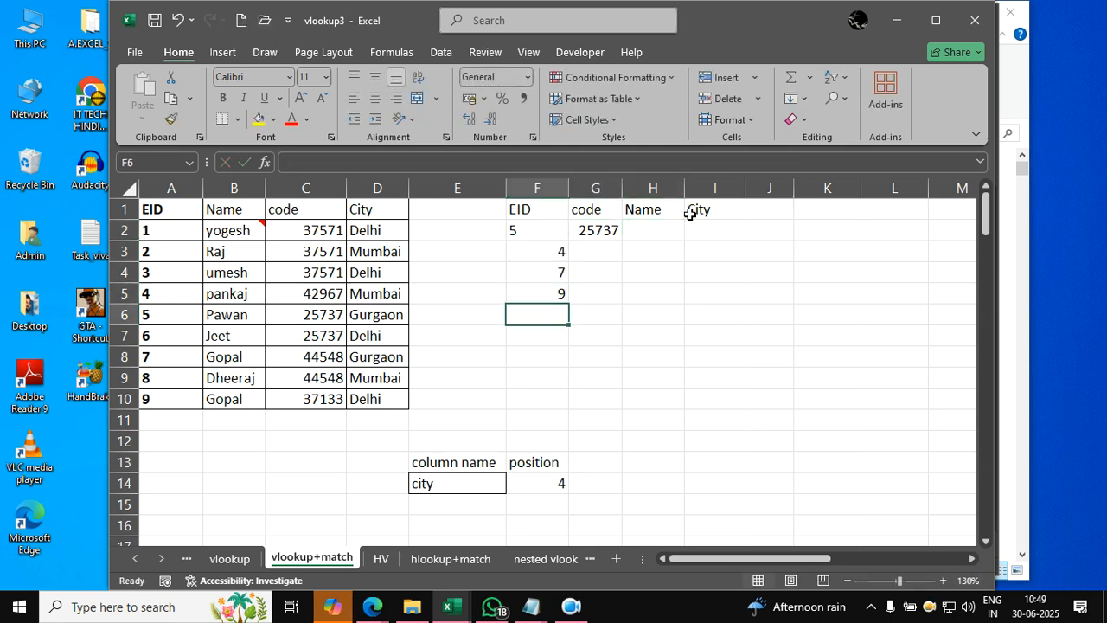
text(1)
key(Return)
- Left-align the EID lookup values in F2:F6
drag(551, 232, 546, 315)
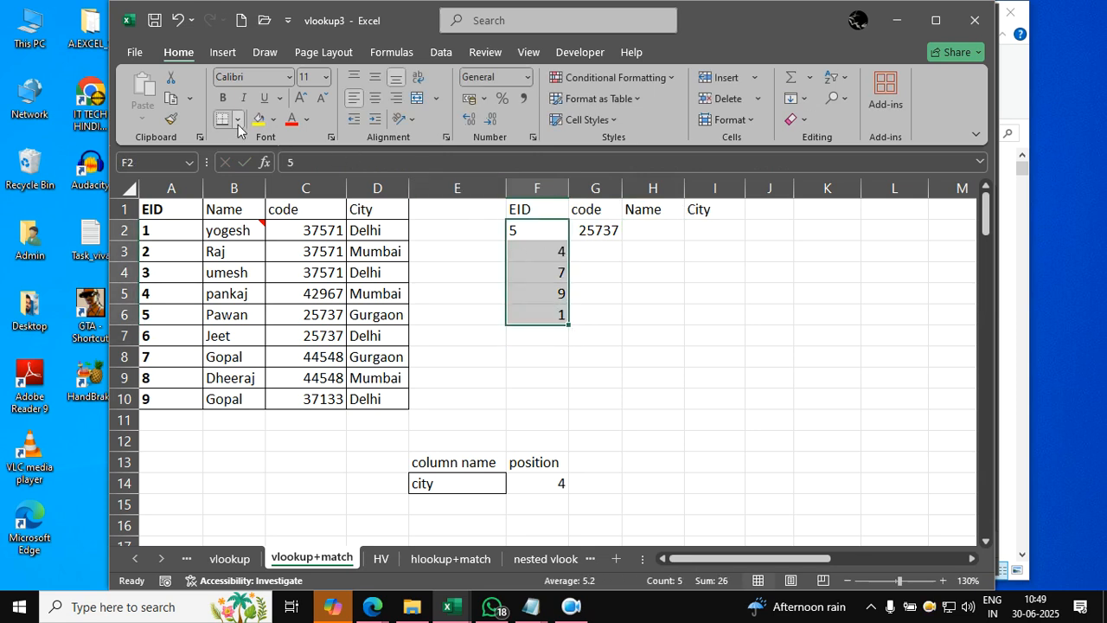
click(354, 98)
click(354, 98)
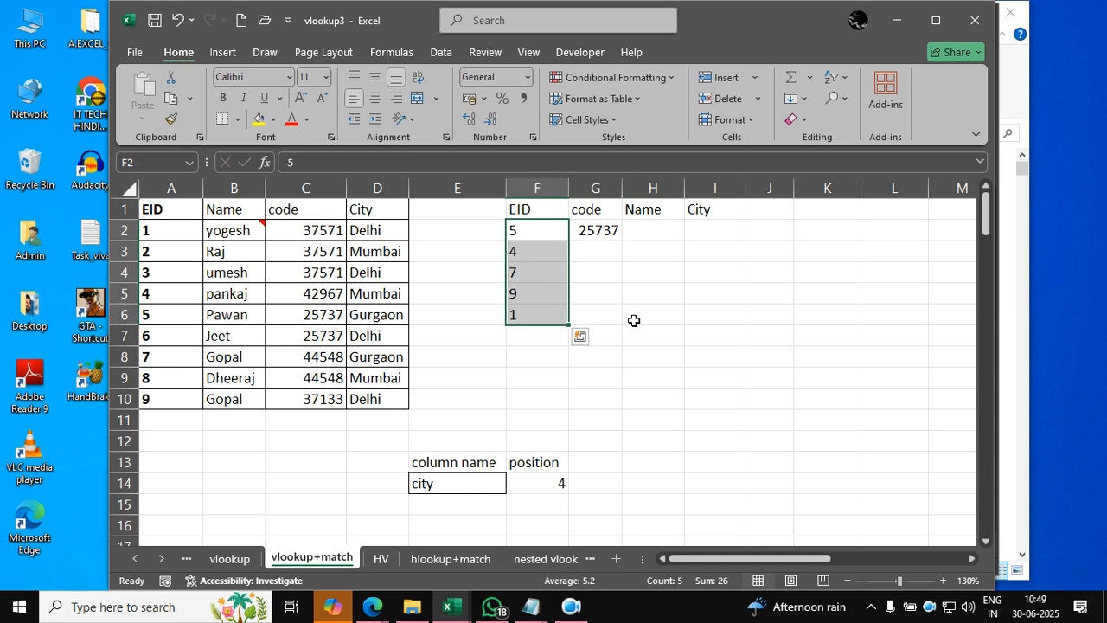
click(657, 358)
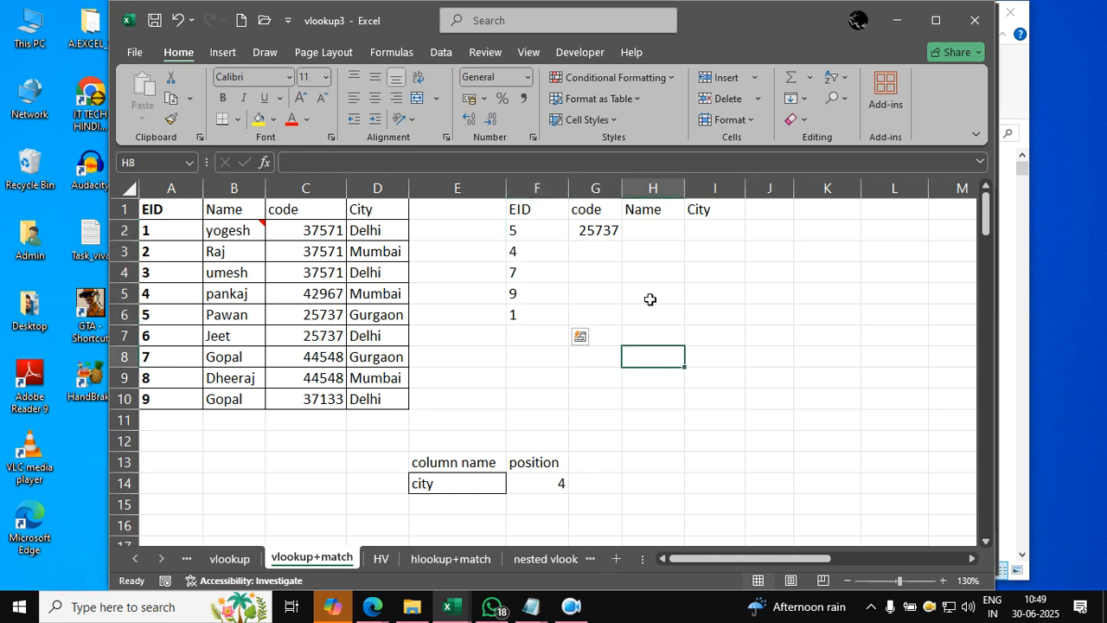
- Try to fill the G2 formula down to row 6 and across to column I, and undo both fills
click(603, 227)
drag(623, 240, 621, 326)
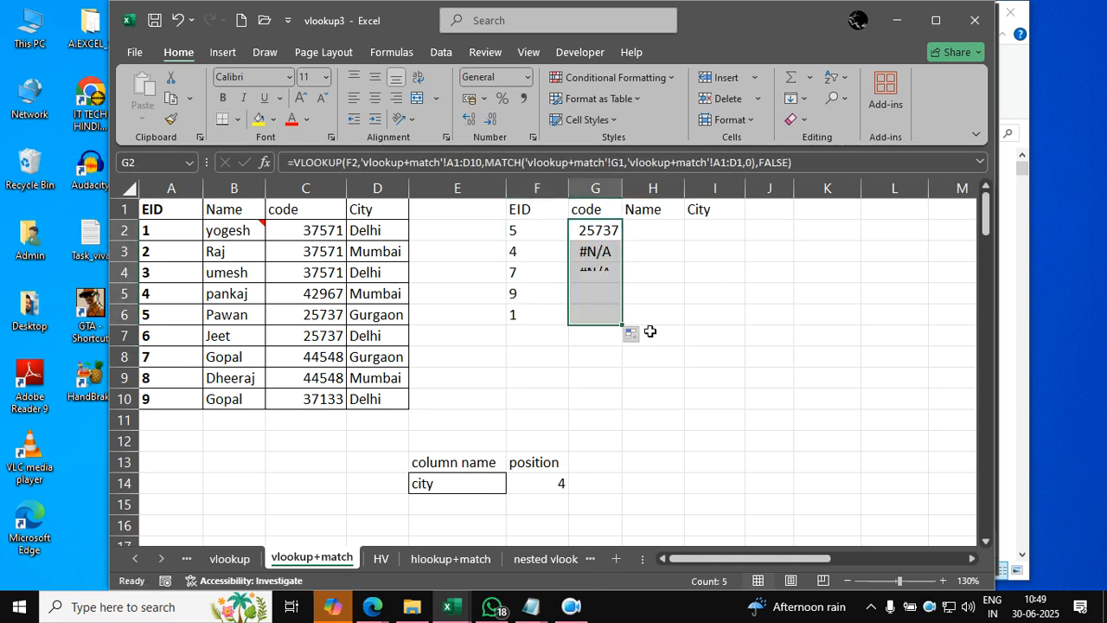
drag(694, 320, 717, 318)
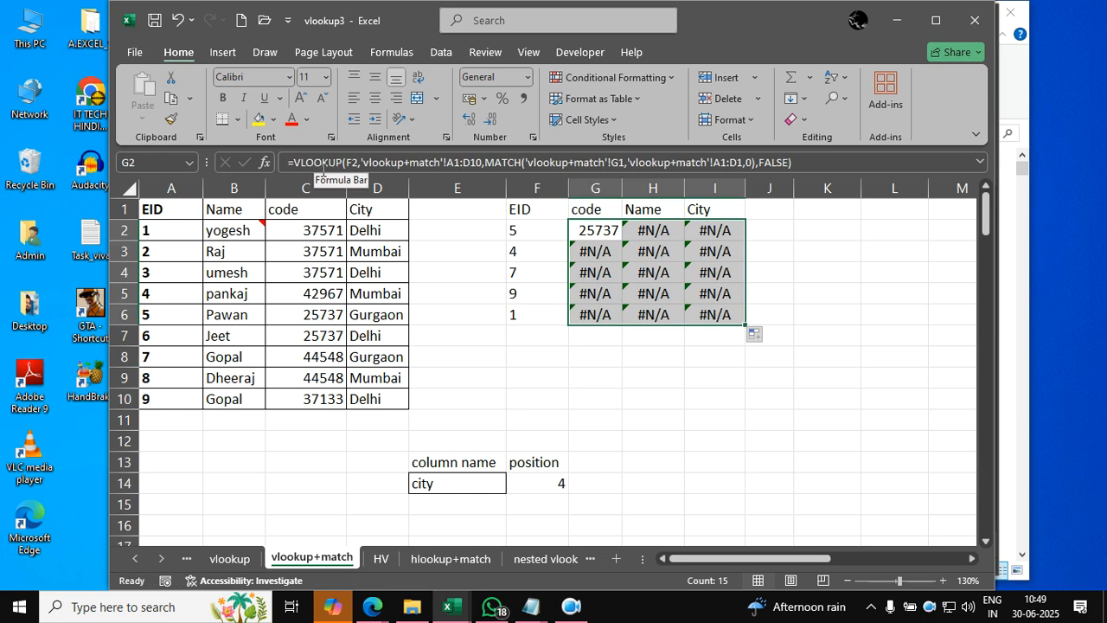
key(ctrl+z)
key(ctrl+z)
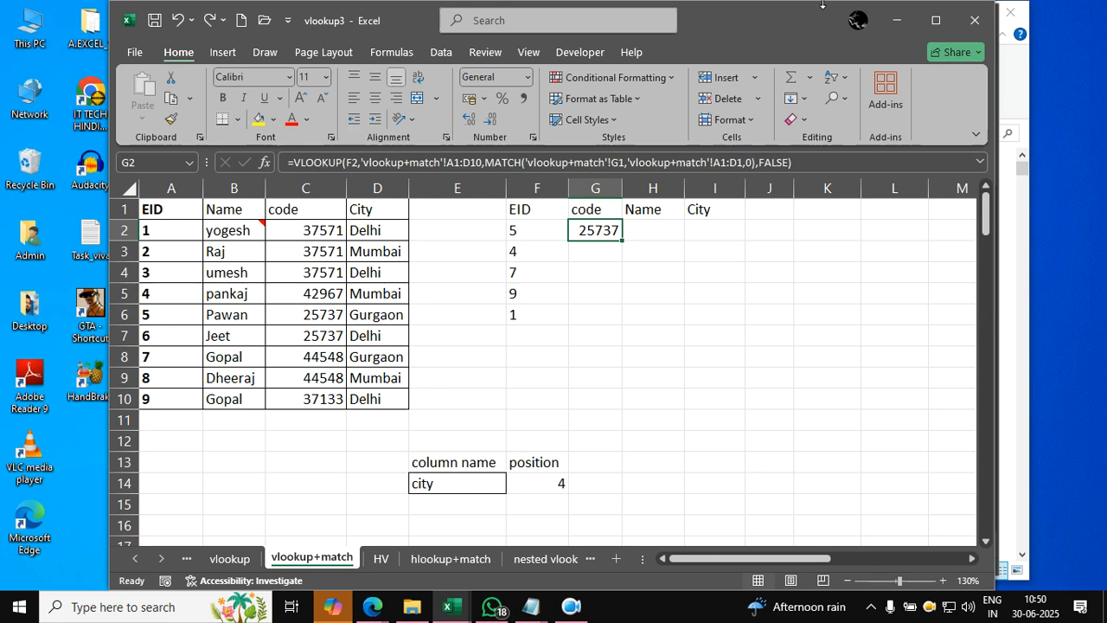
click(531, 384)
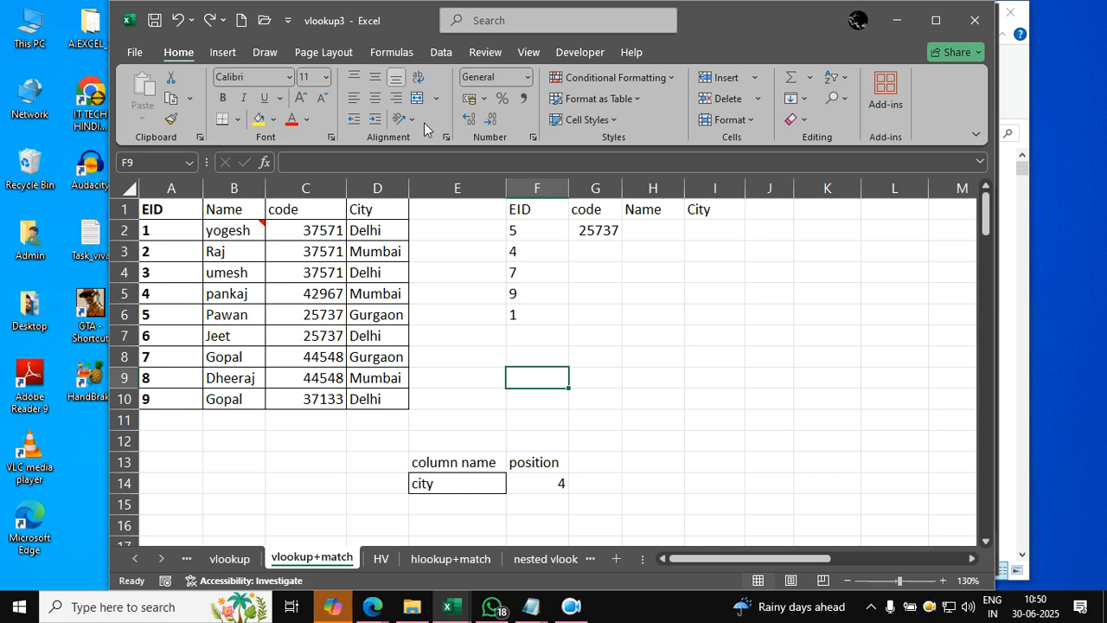
- Make the table range A1:D10 and the MATCH range A1:D1 absolute in the G2 VLOOKUP formula
click(610, 228)
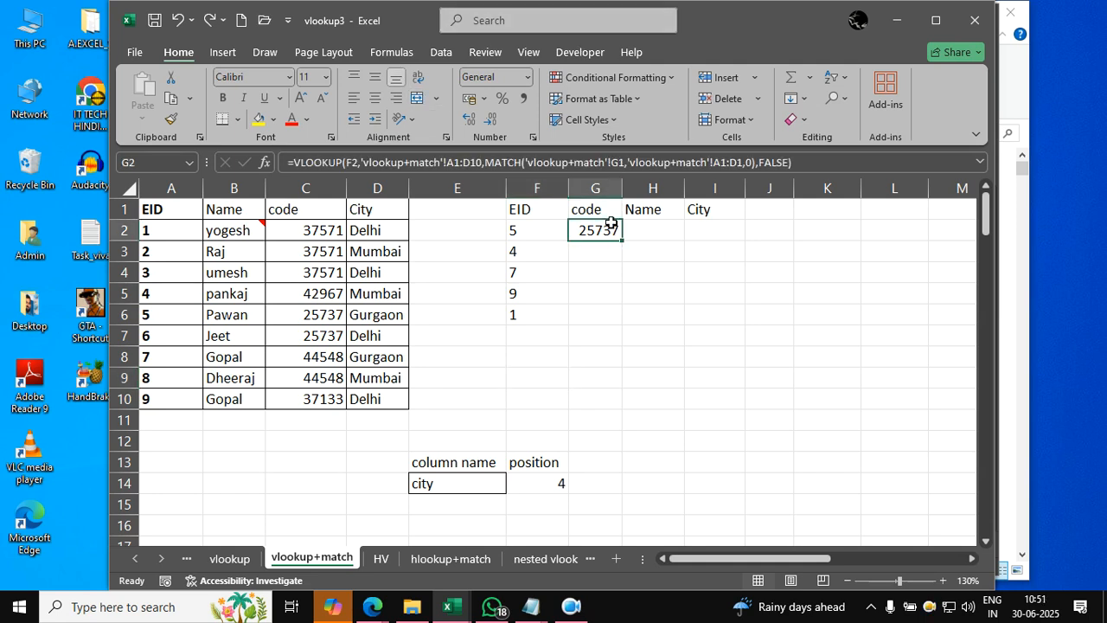
double_click(610, 228)
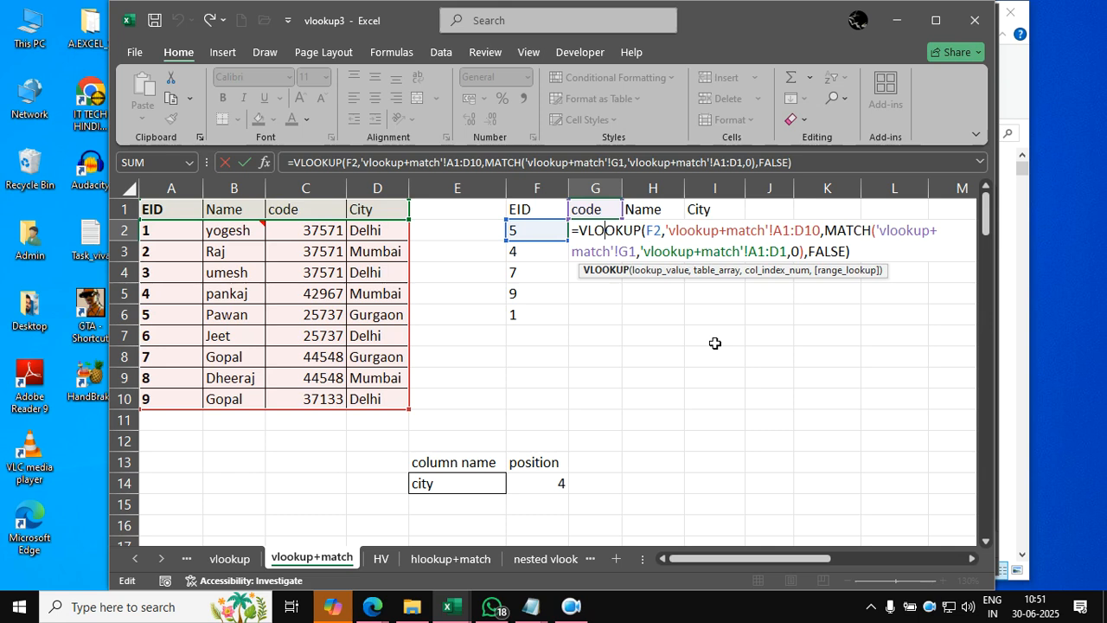
drag(774, 230, 822, 231)
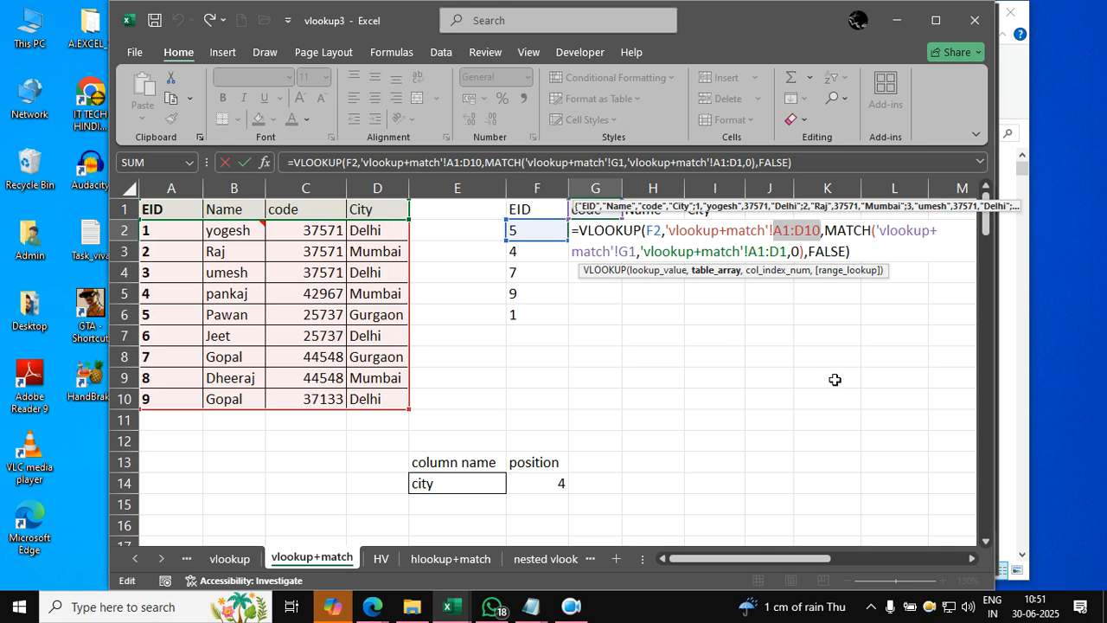
key(F4)
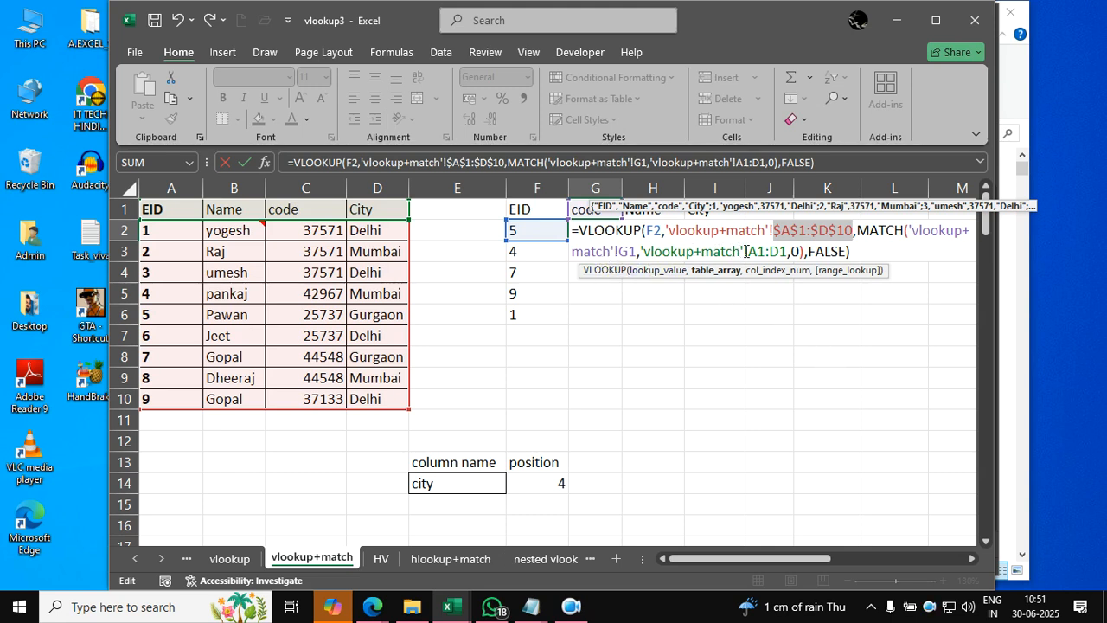
drag(746, 251, 789, 253)
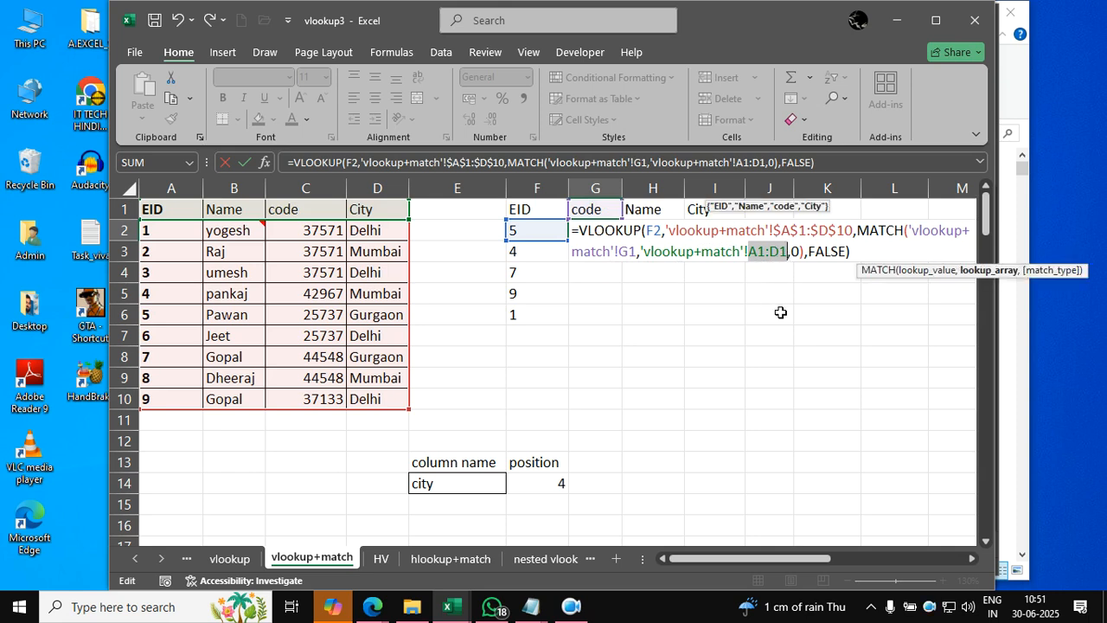
key(F4)
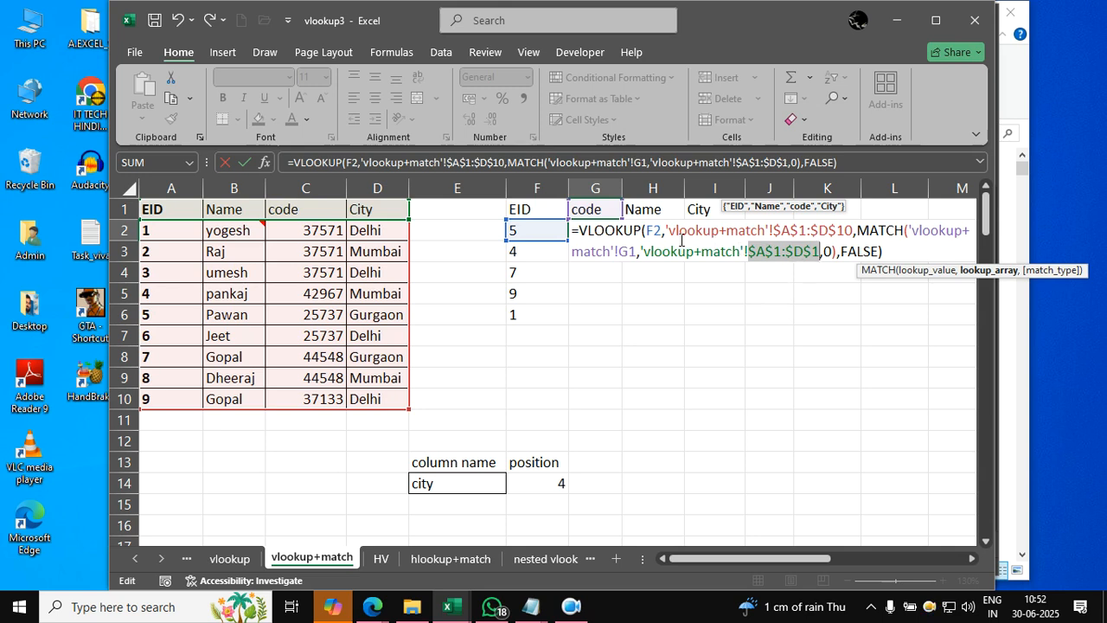
- Lock only the column of the VLOOKUP lookup value in the G2 formula, making it $F2
click(656, 232)
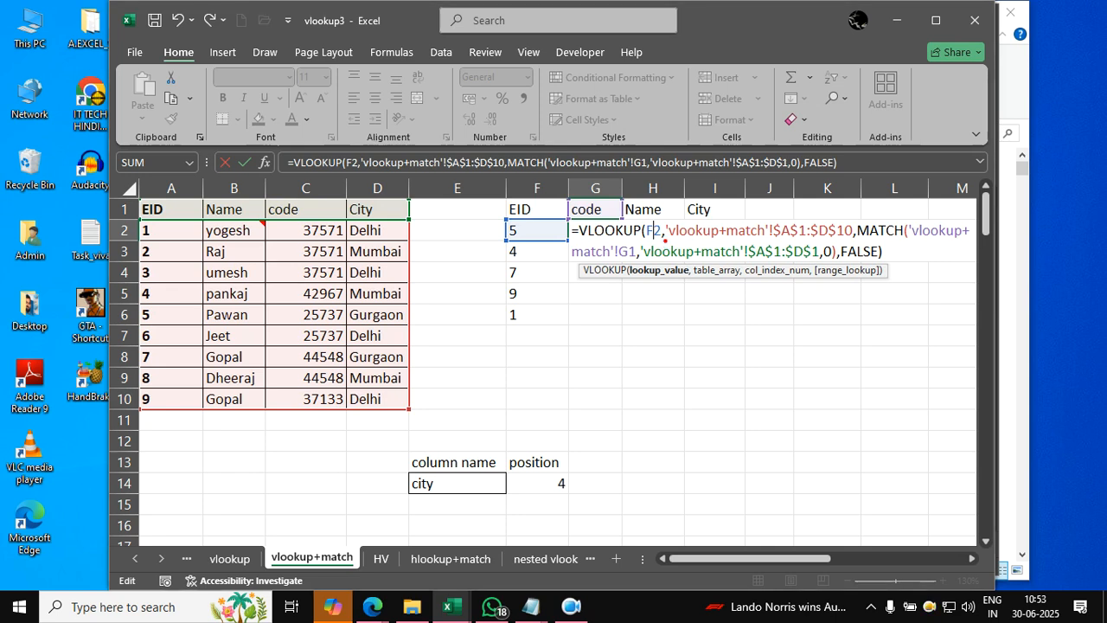
mouse_move(709, 423)
mouse_down()
mouse_move(744, 256)
mouse_move(779, 313)
mouse_up()
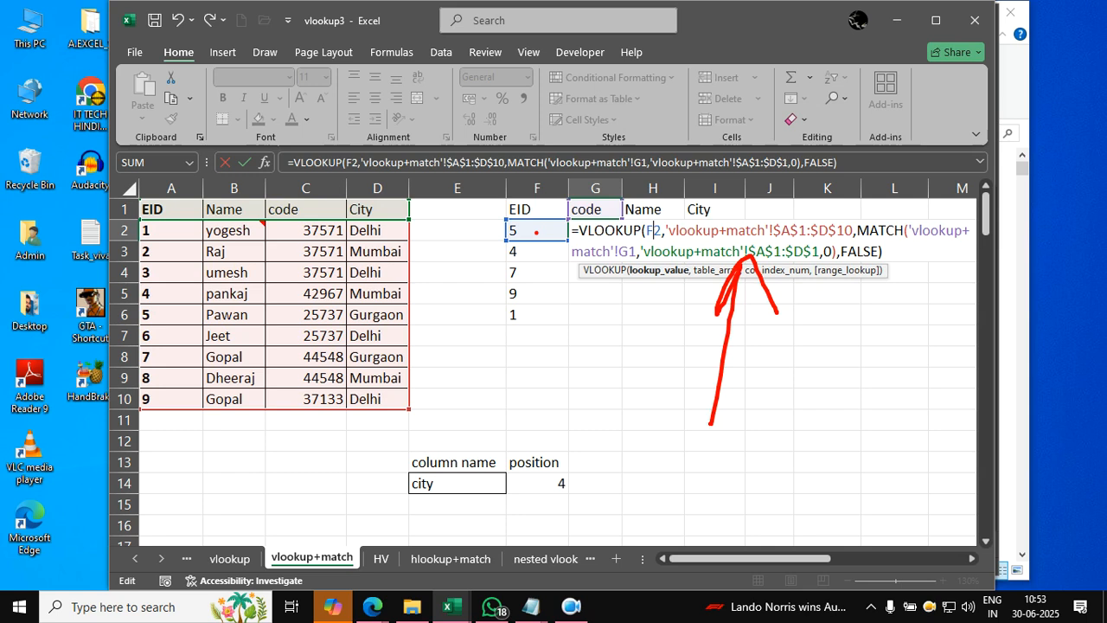
key(F4)
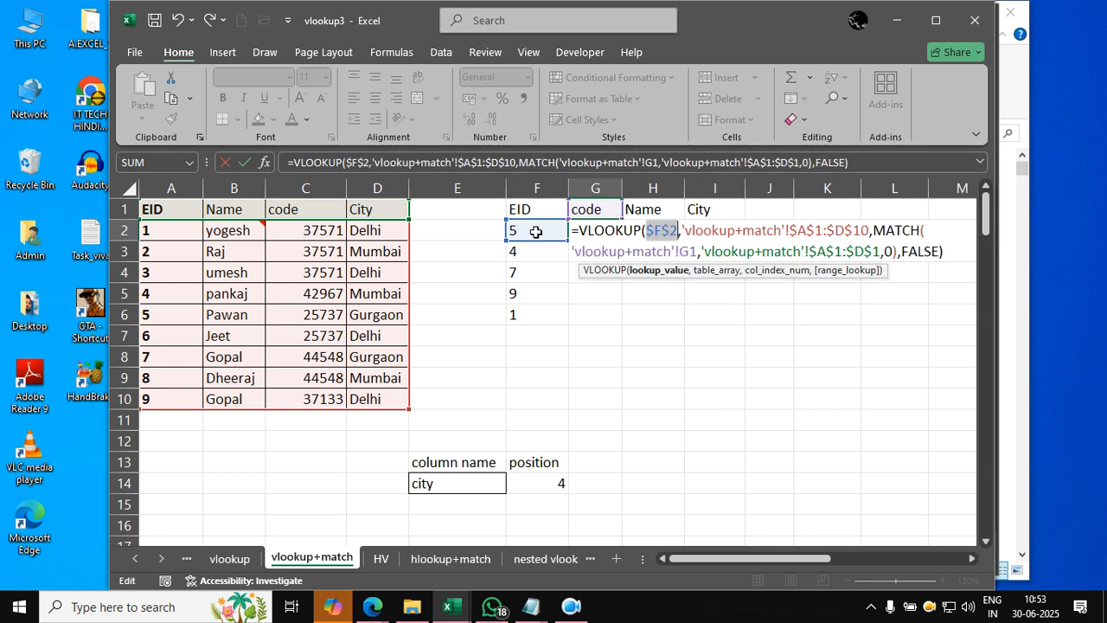
key(F4)
key(F4)
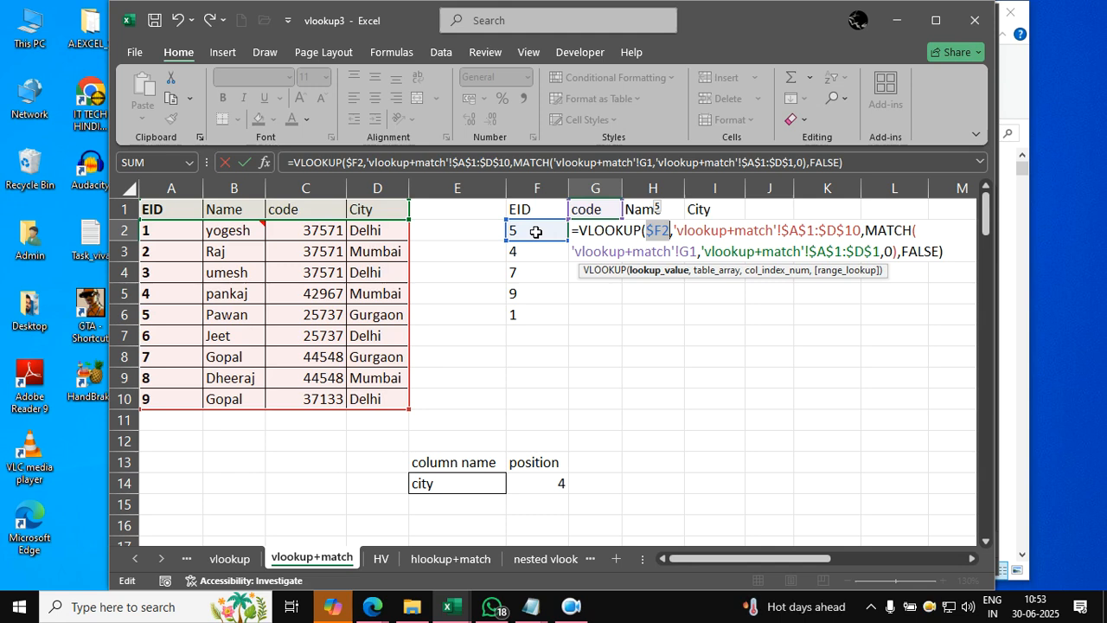
- Lock only the row of the MATCH lookup value as G$1 and commit the G2 formula
click(693, 253)
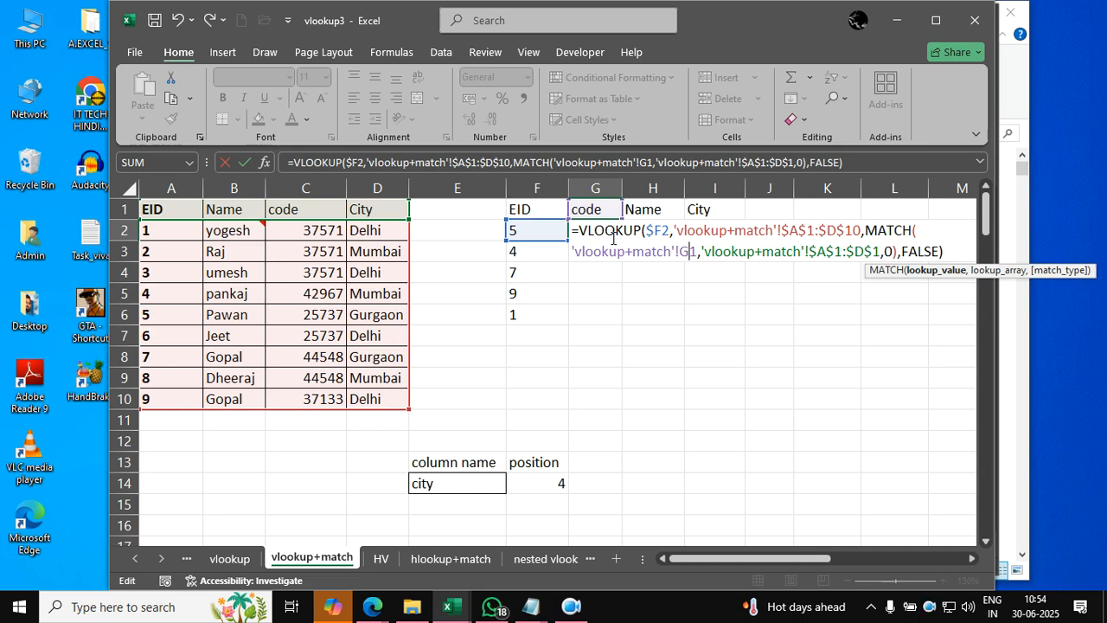
key(F4)
key(F4)
key(F4)
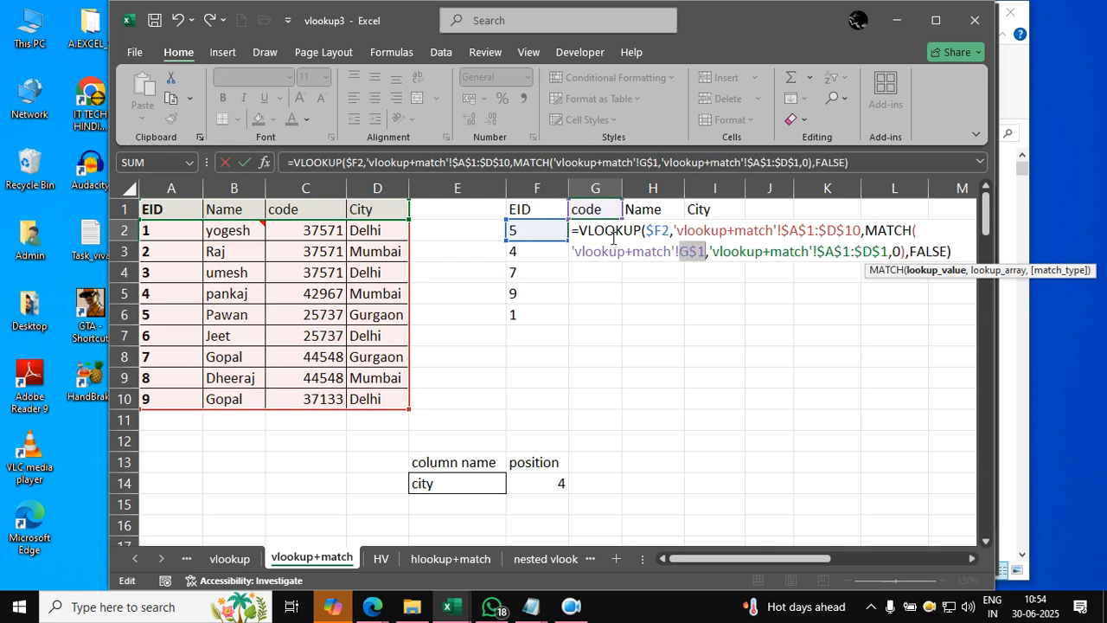
key(F4)
key(F4)
key(F4)
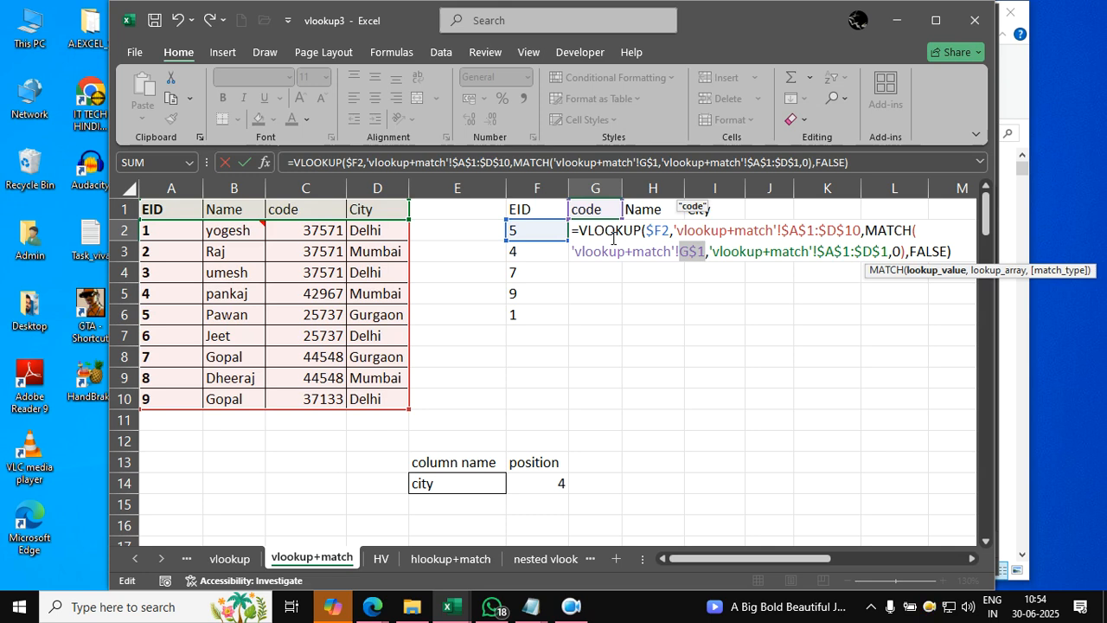
key(Return)
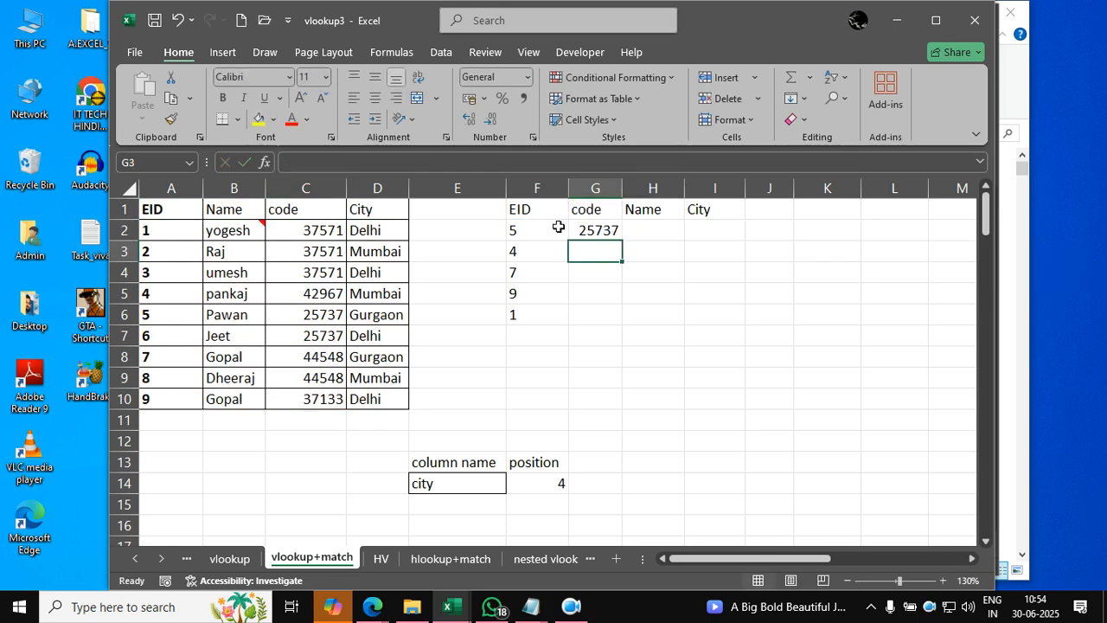
- Fill the G2 formula down to row 6 and across to column I
drag(593, 227, 720, 314)
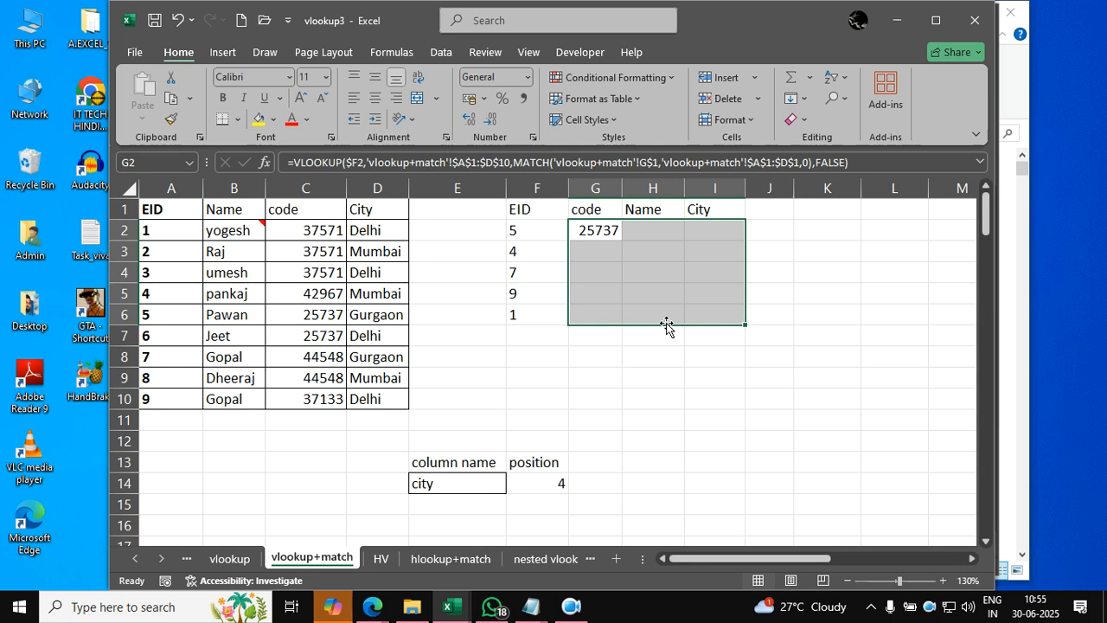
key(ctrl+d)
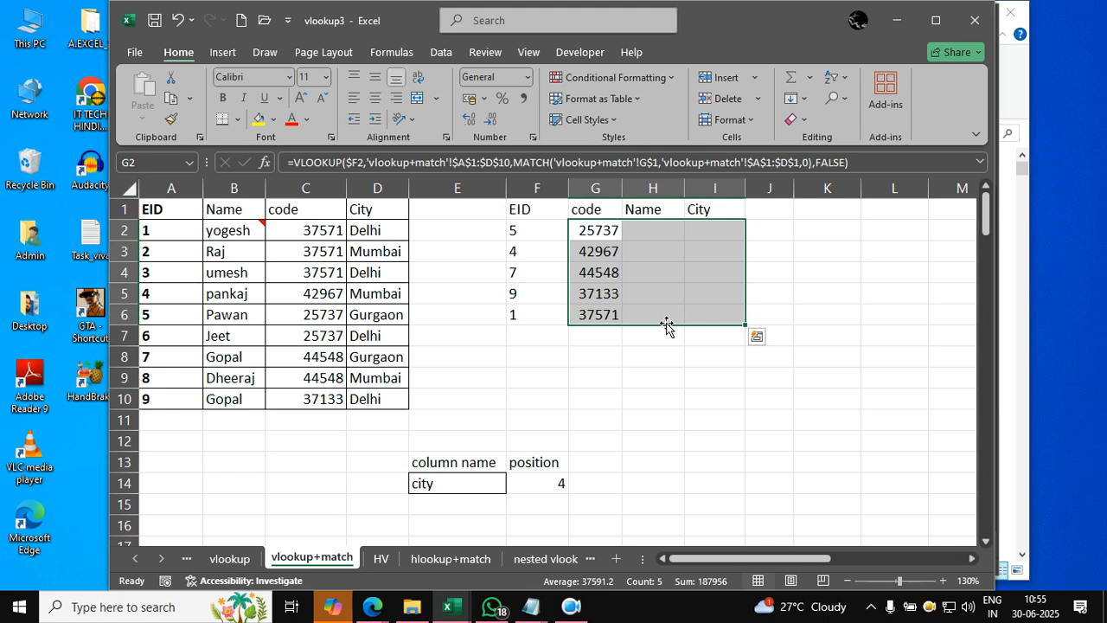
key(ctrl+r)
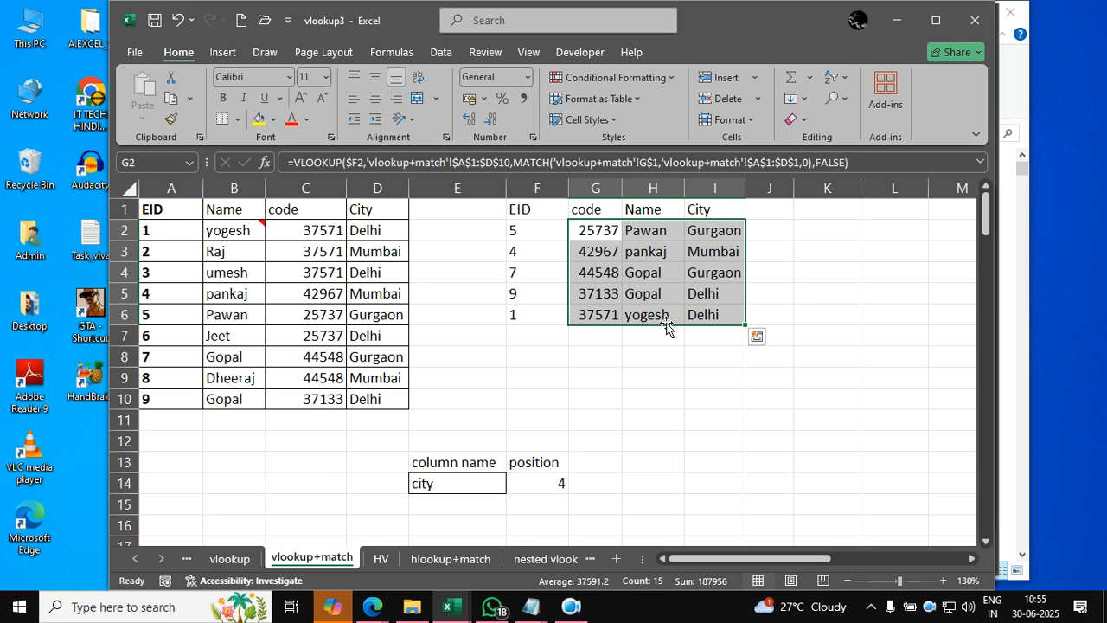
- Change the lookup headers to city in G1, code in H1 and name in I1
click(616, 215)
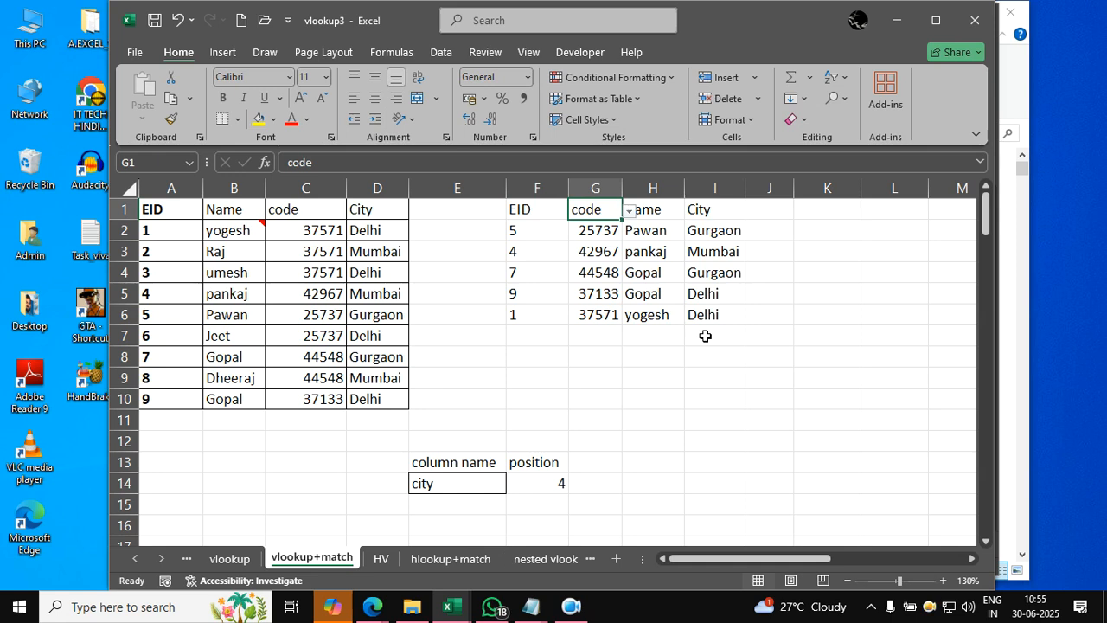
text(city)
key(Tab)
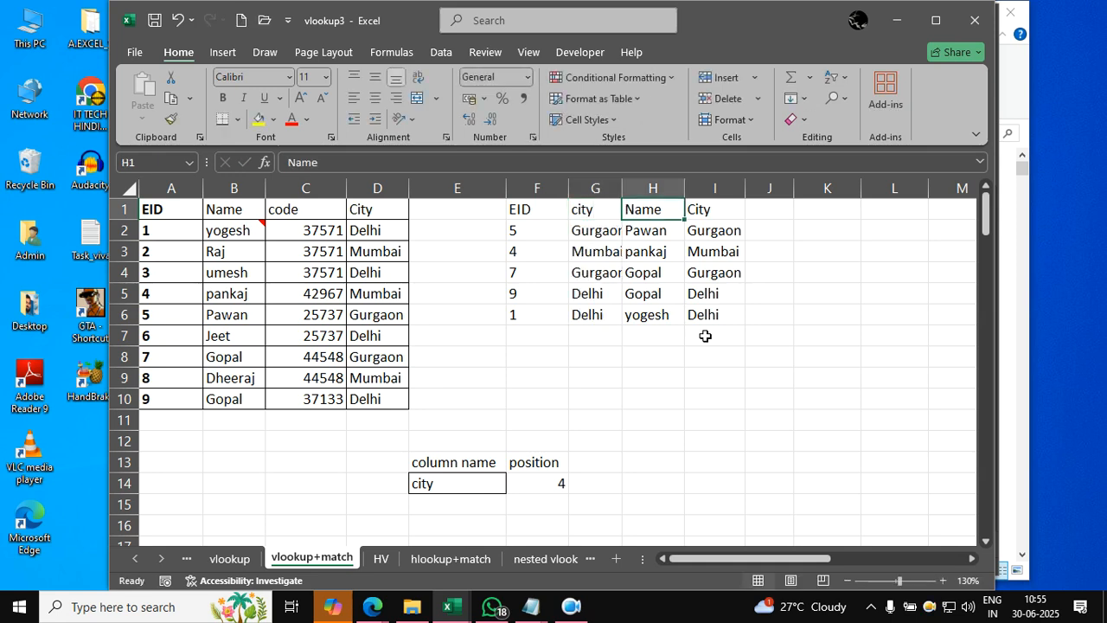
key(Tab)
text(name)
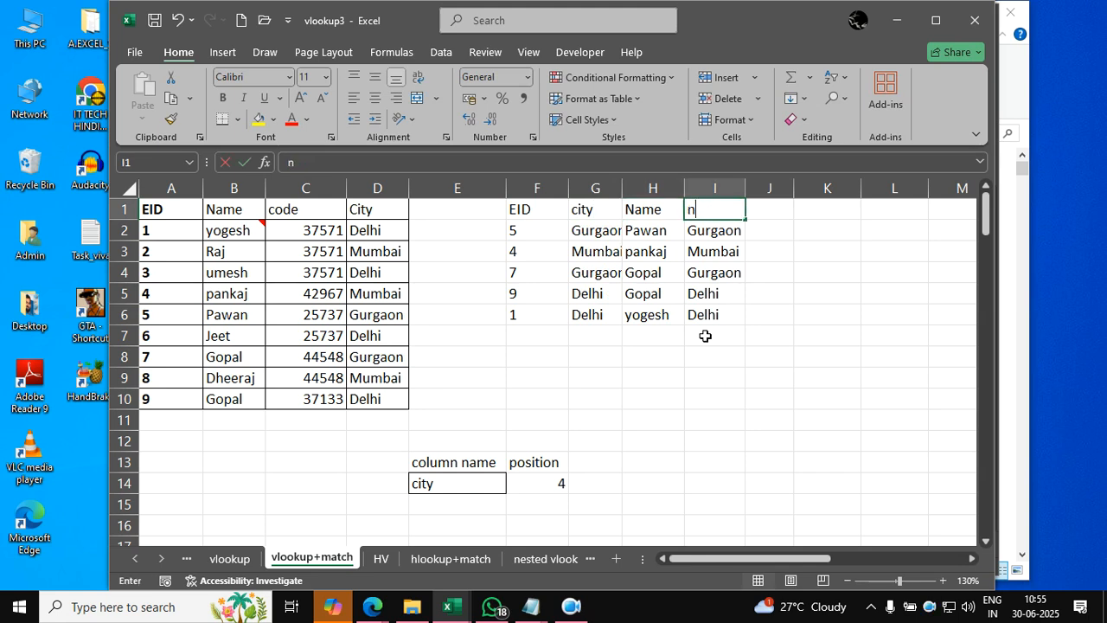
key(Tab)
key(Left)
key(Left)
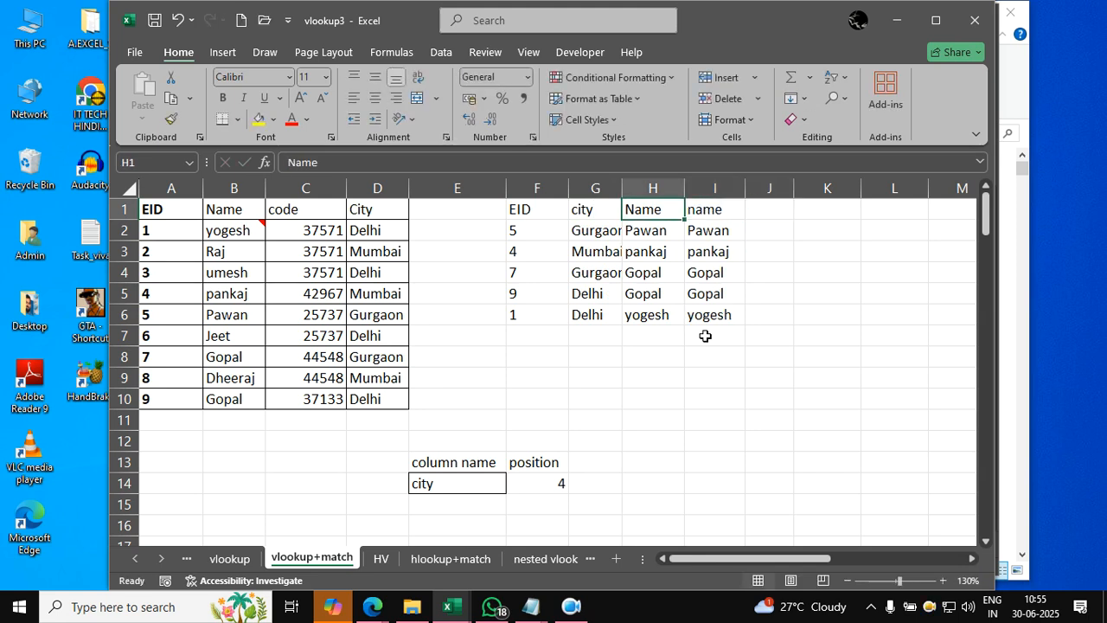
text(code)
key(Return)
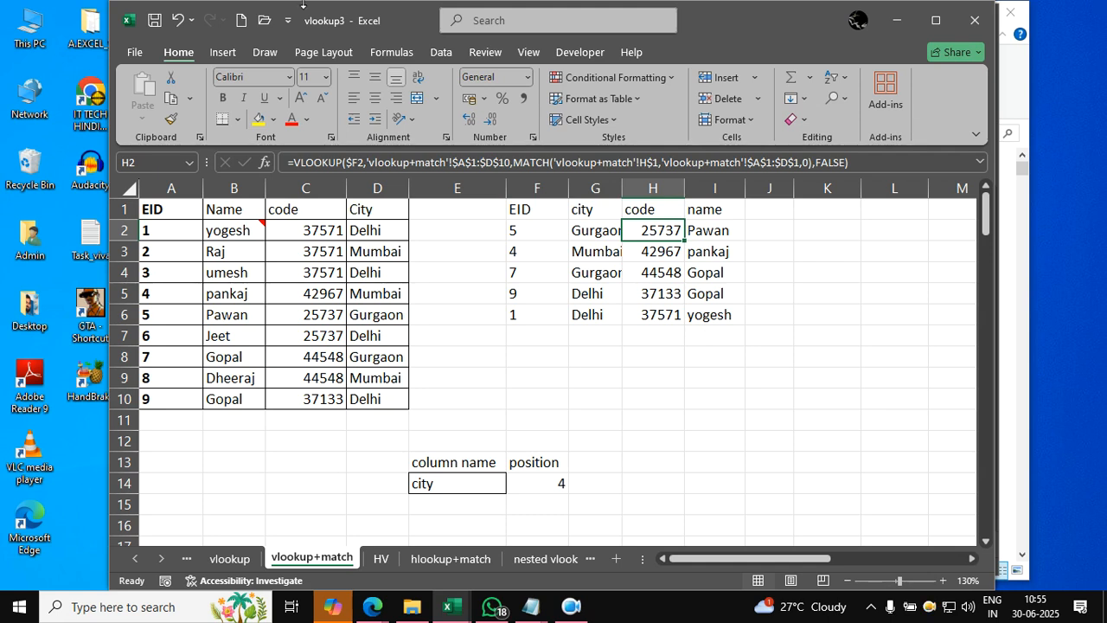
- Add an eid header in J1 and fill the lookup formulas from I2:I6 across into J2:J6
click(774, 211)
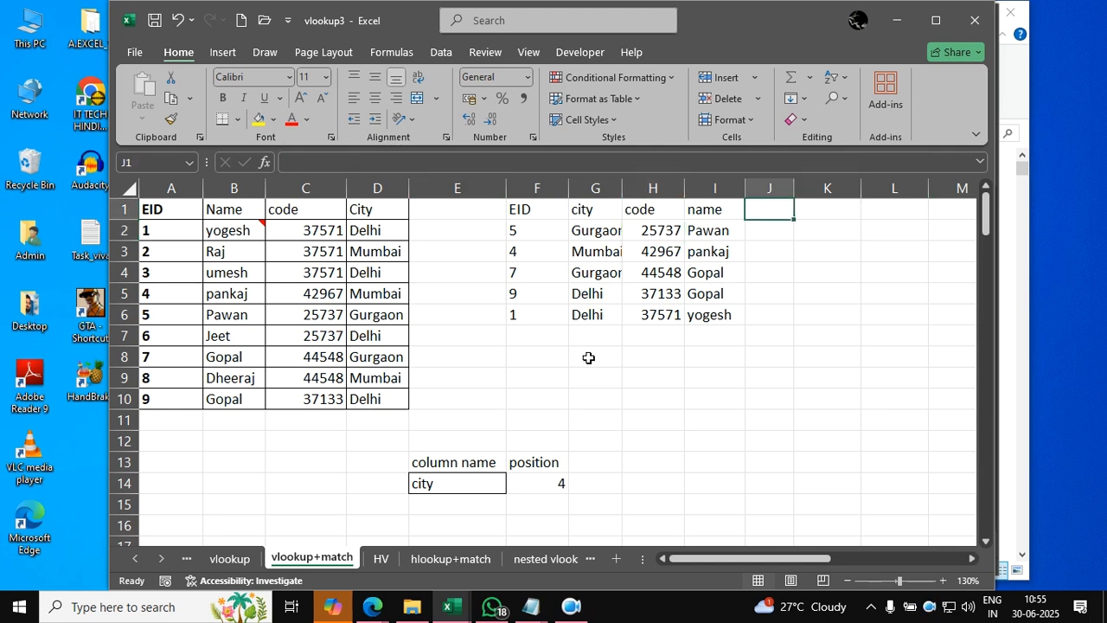
text(eid)
key(Return)
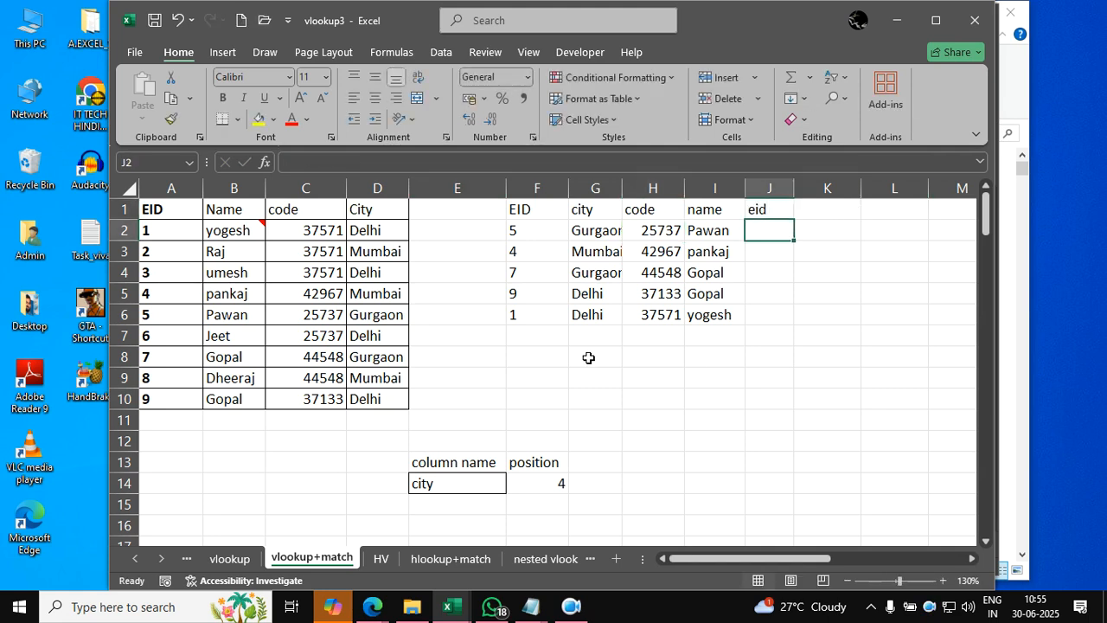
key(Left)
key(shift+Down)
key(shift+Down)
key(shift+Down)
key(shift+Down)
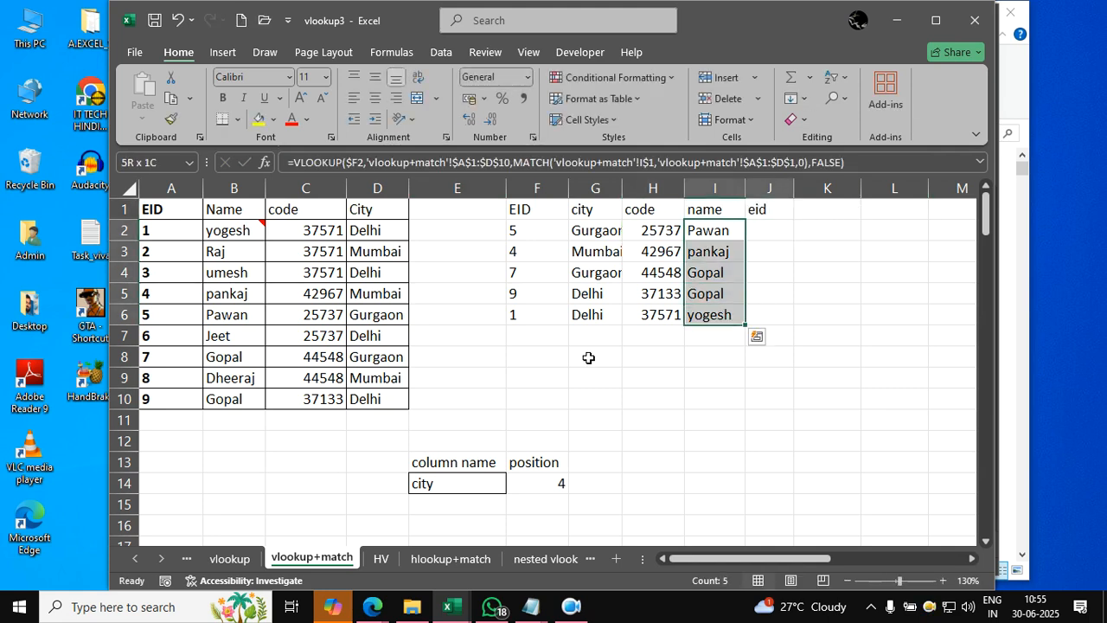
key(shift+Right)
key(ctrl+r)
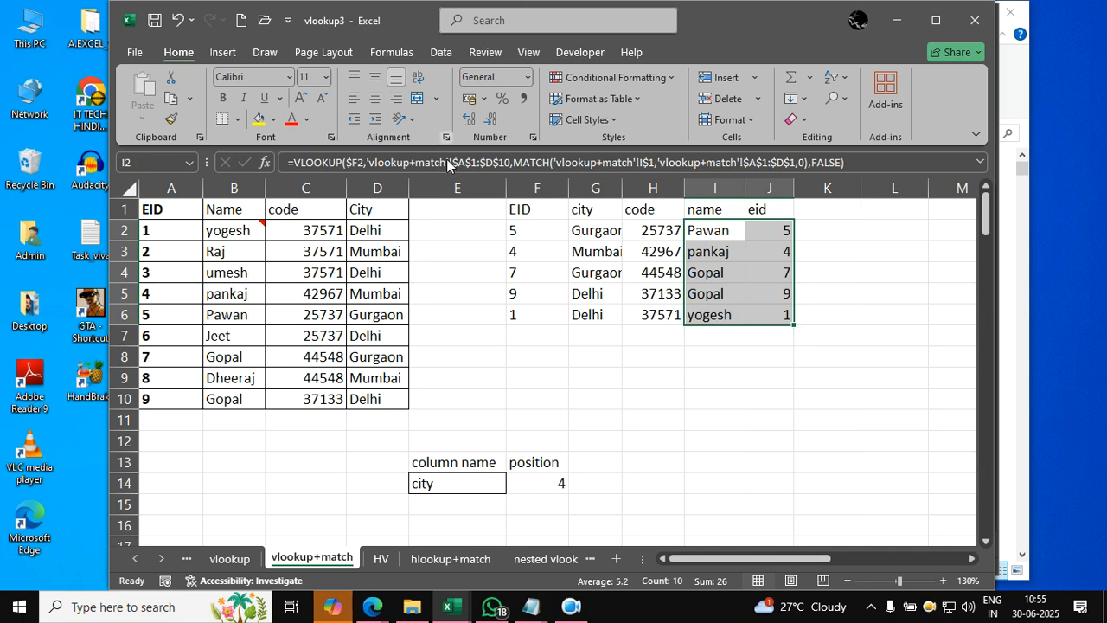
- Enter the additional EID lookup values 1, 2, 3, 4 and 5 in cells F7 to F11
click(517, 346)
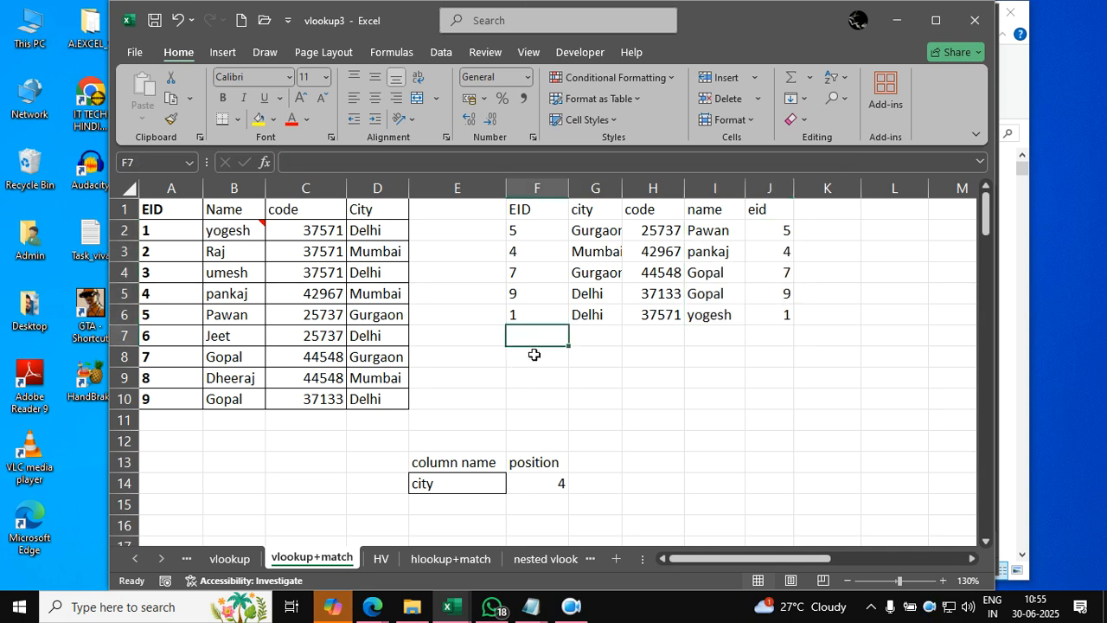
text(1)
key(Return)
text(2)
key(Return)
text(3 4)
key(Return)
text(5)
key(Return)
- Fill the row 6 lookup formulas in columns G to J down to row 11, and select G2 to review its formula
drag(599, 318, 766, 423)
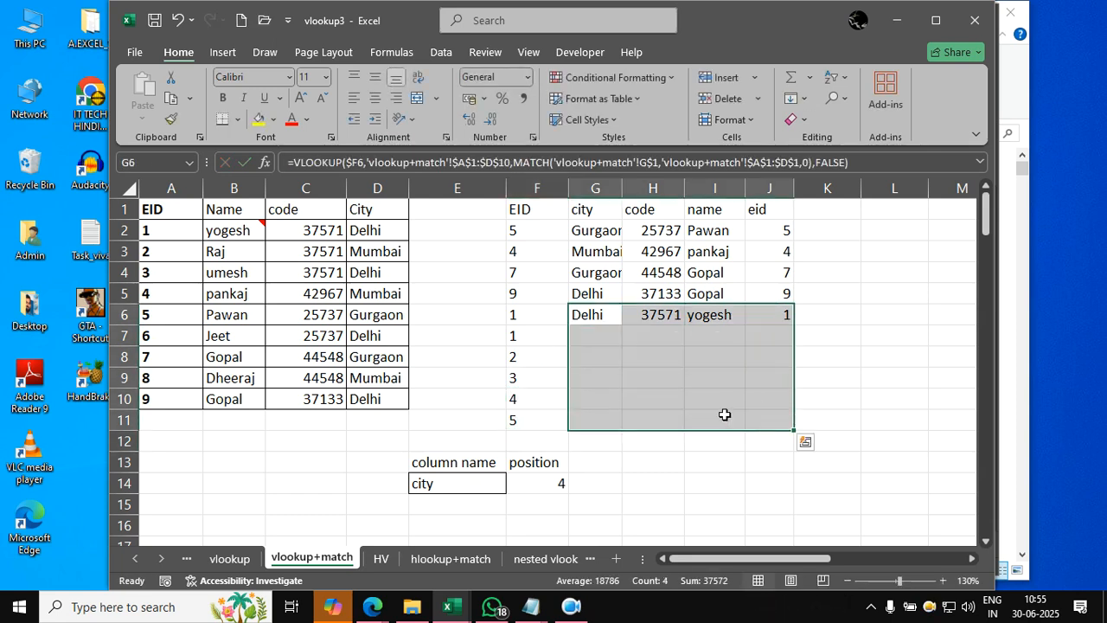
key(ctrl+d)
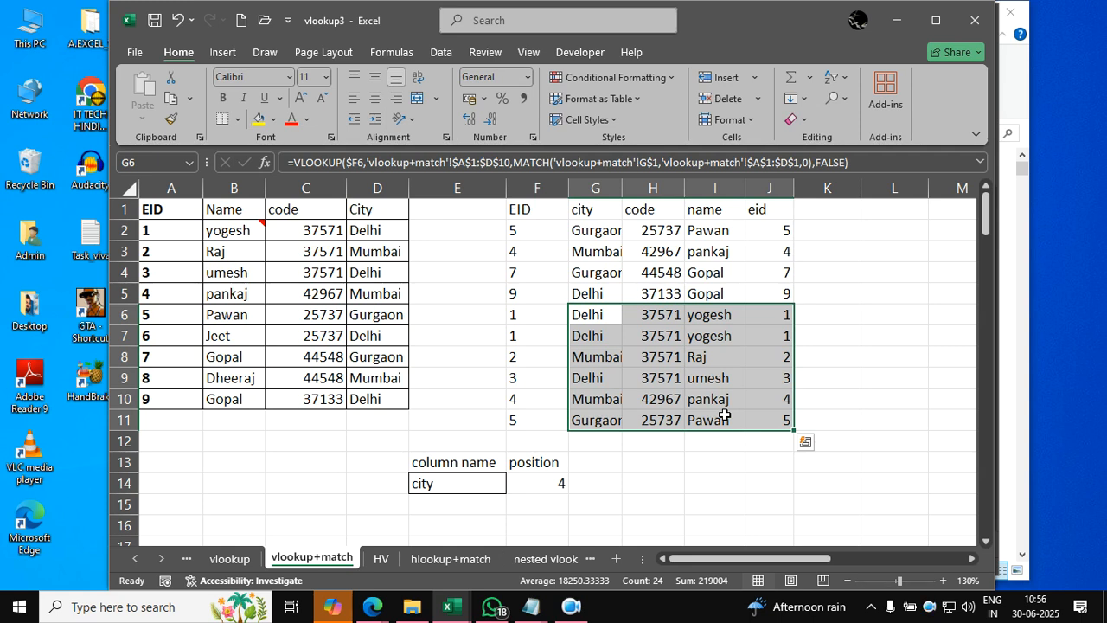
click(608, 227)
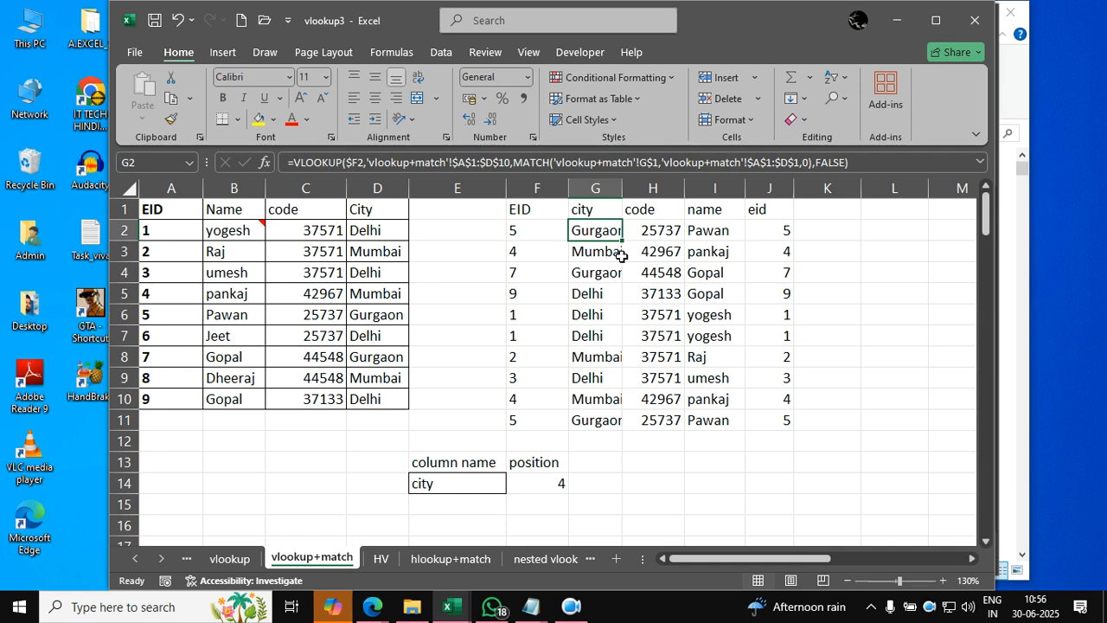
- Review the transpose, vlookup and vlookup+match sheets, and open the HV sheet at the SID lookup value in B12
click(187, 559)
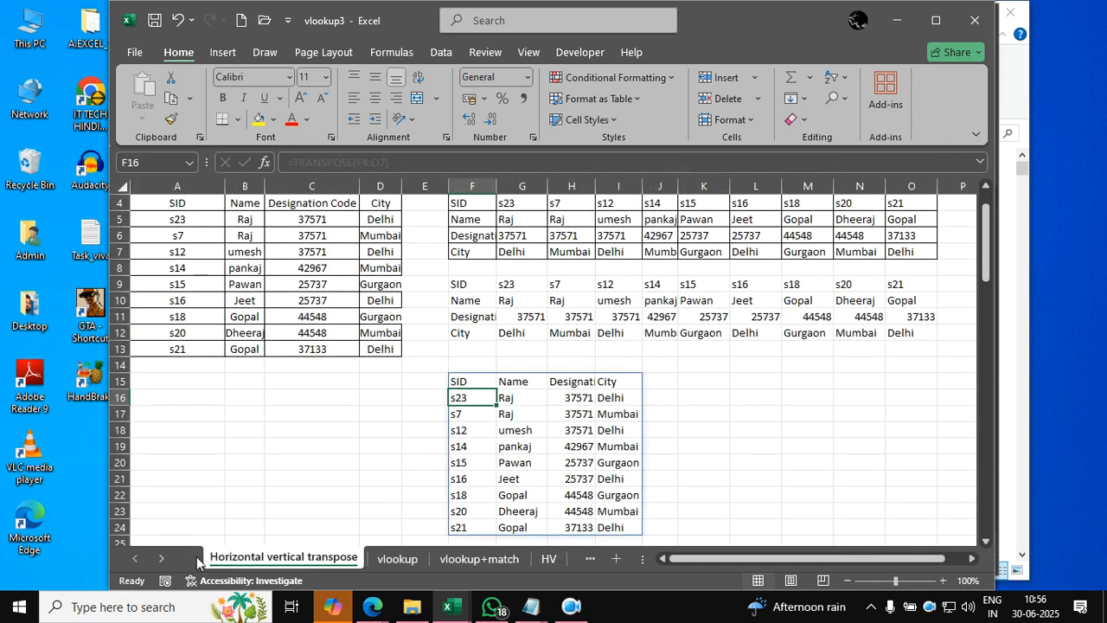
click(396, 559)
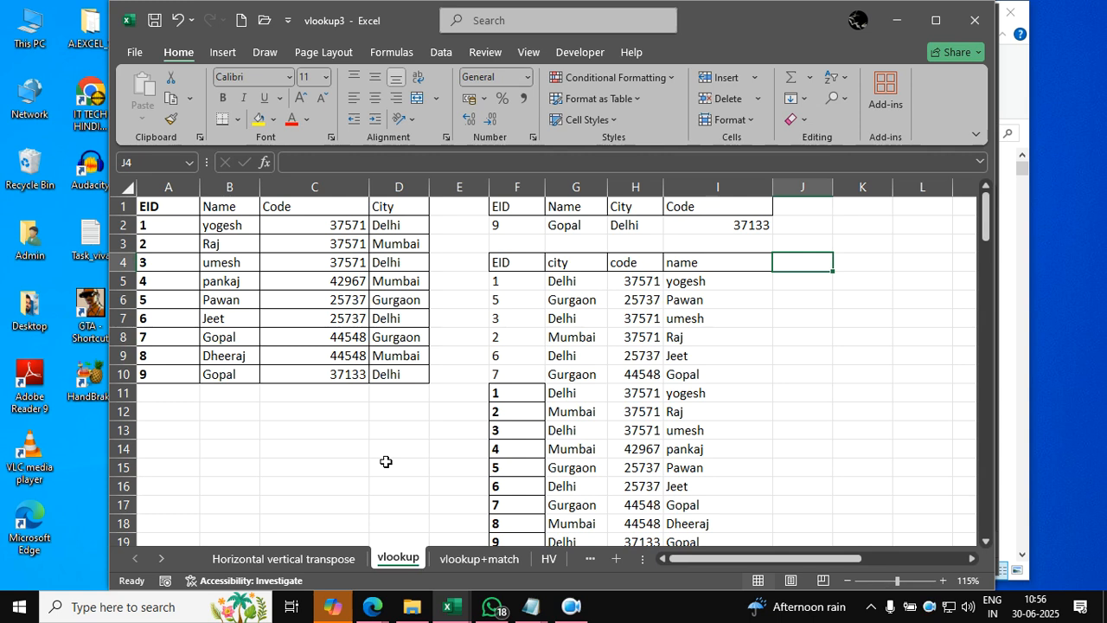
click(459, 558)
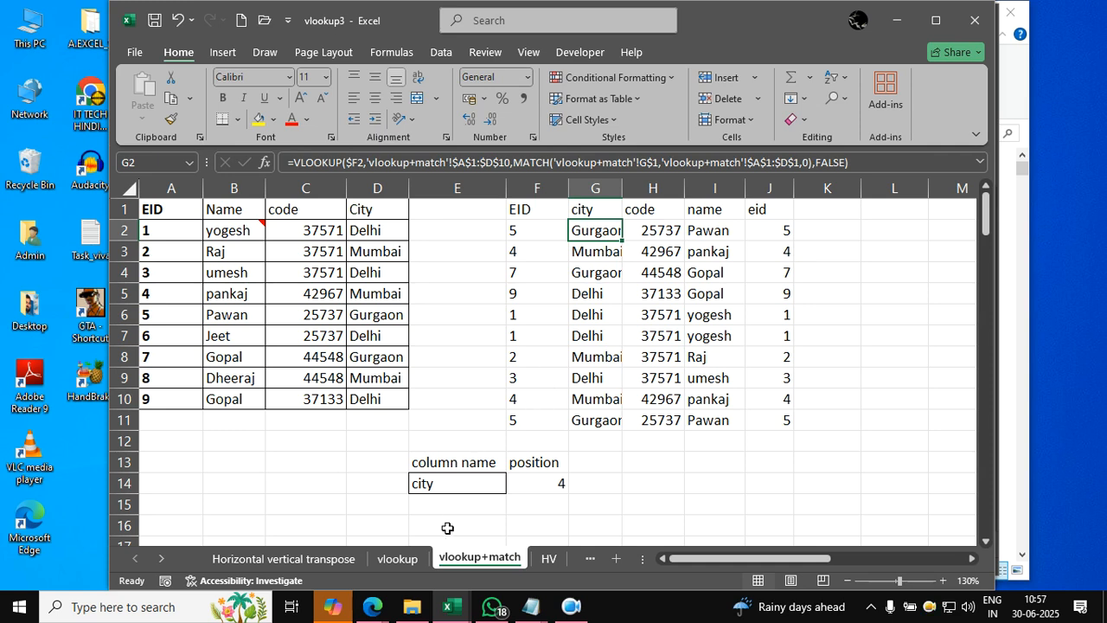
click(550, 561)
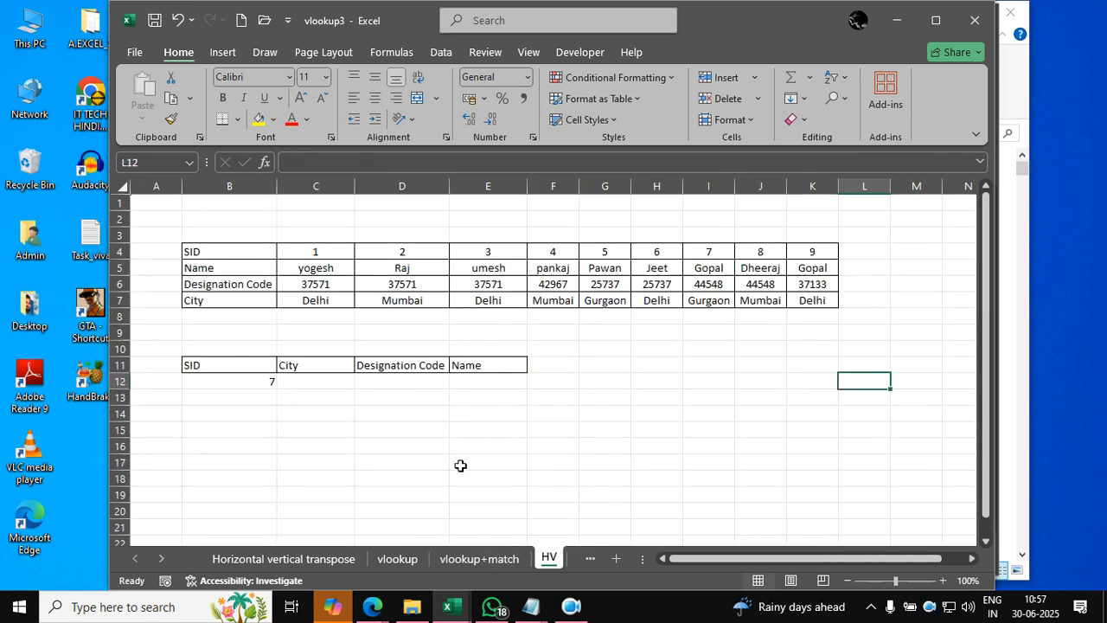
click(249, 379)
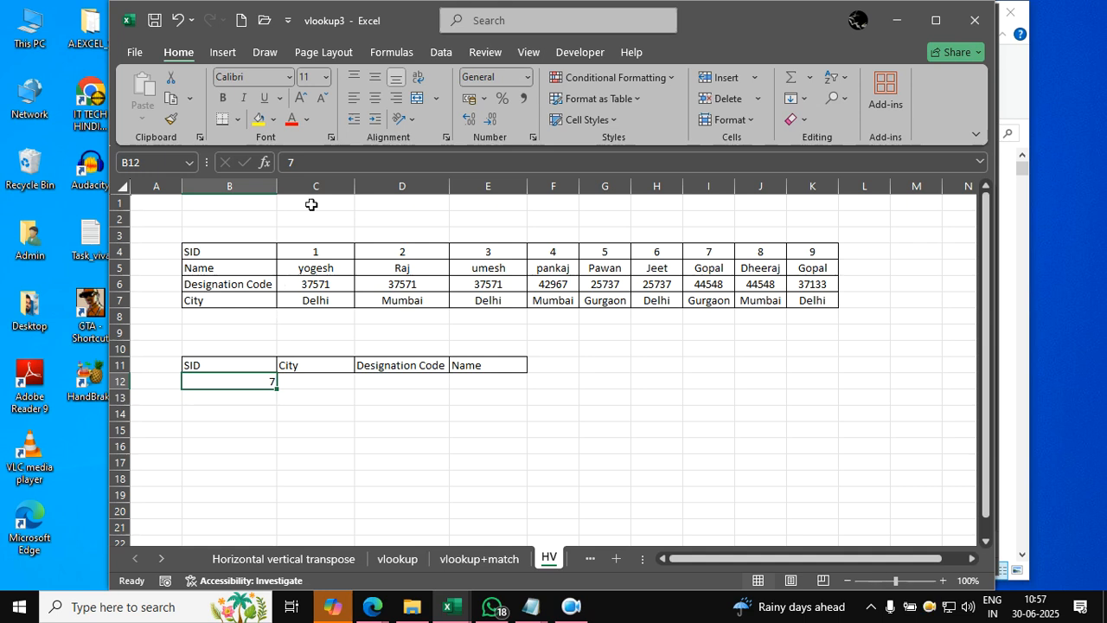
- Left-align the SID lookup value in B12
click(354, 97)
click(468, 458)
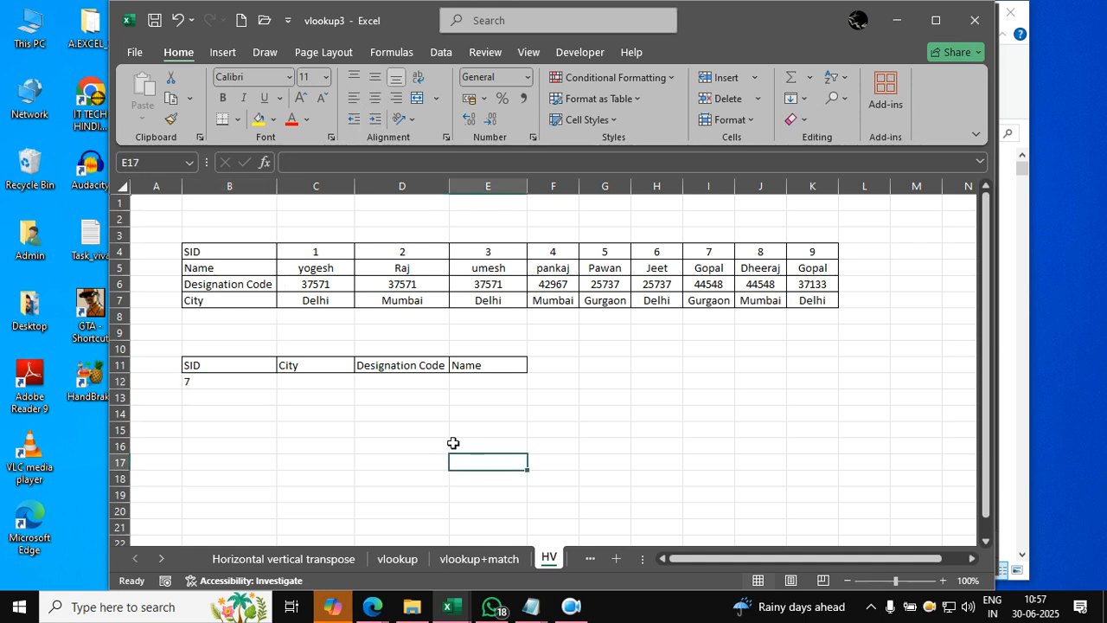
click(384, 431)
- Review the horizontal source table in B4:K7 and select the City result cell C12
drag(246, 252, 831, 308)
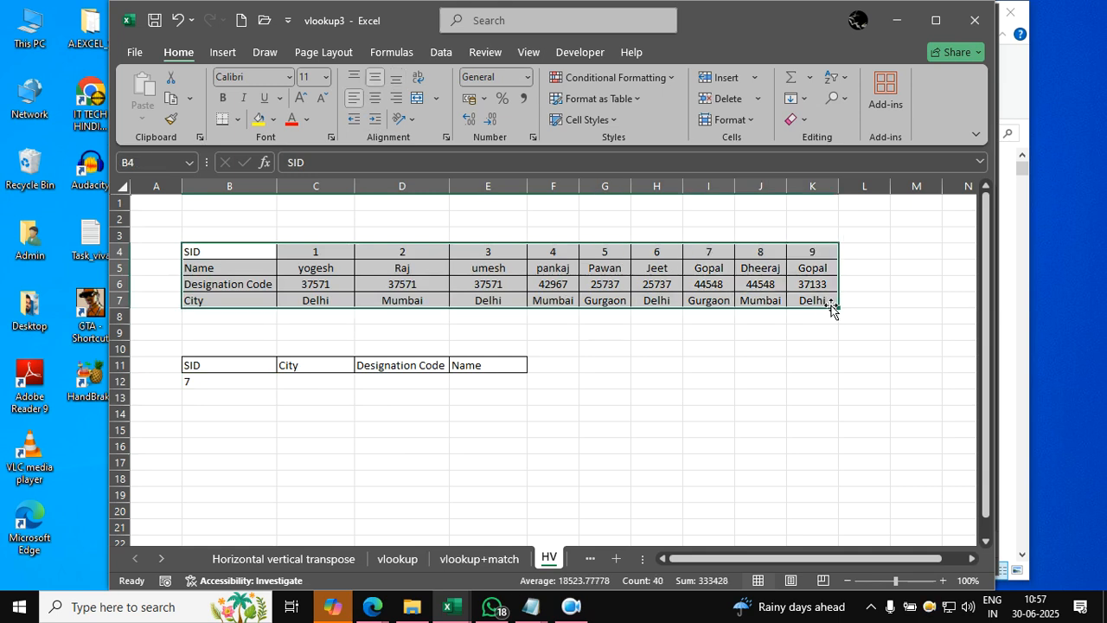
click(753, 421)
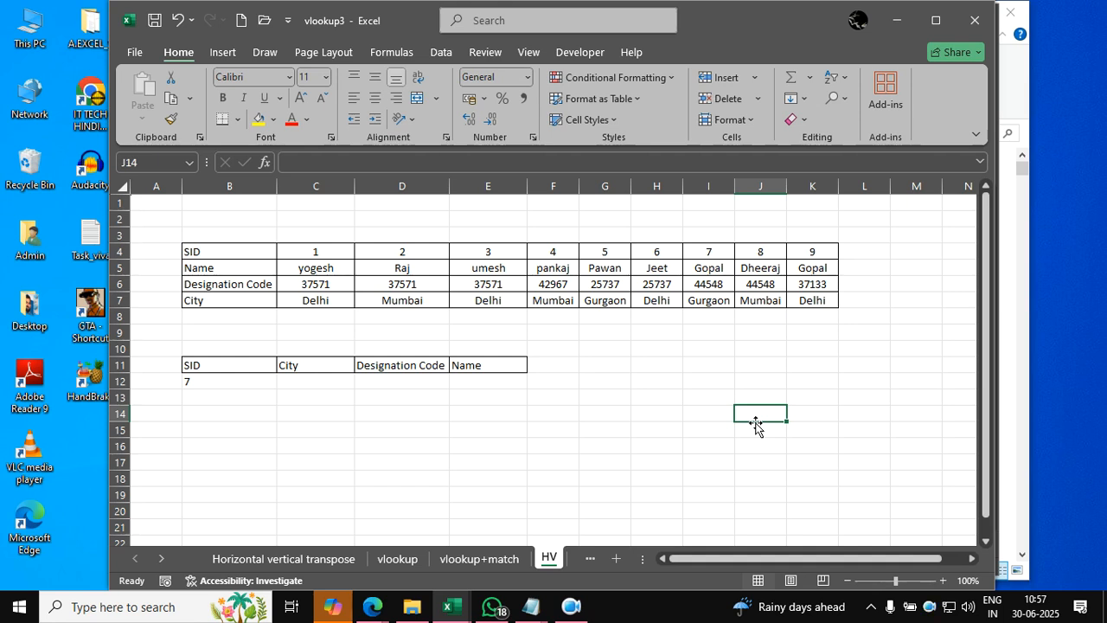
key(Left)
key(Left)
key(Left)
key(Left)
key(Left)
key(Left)
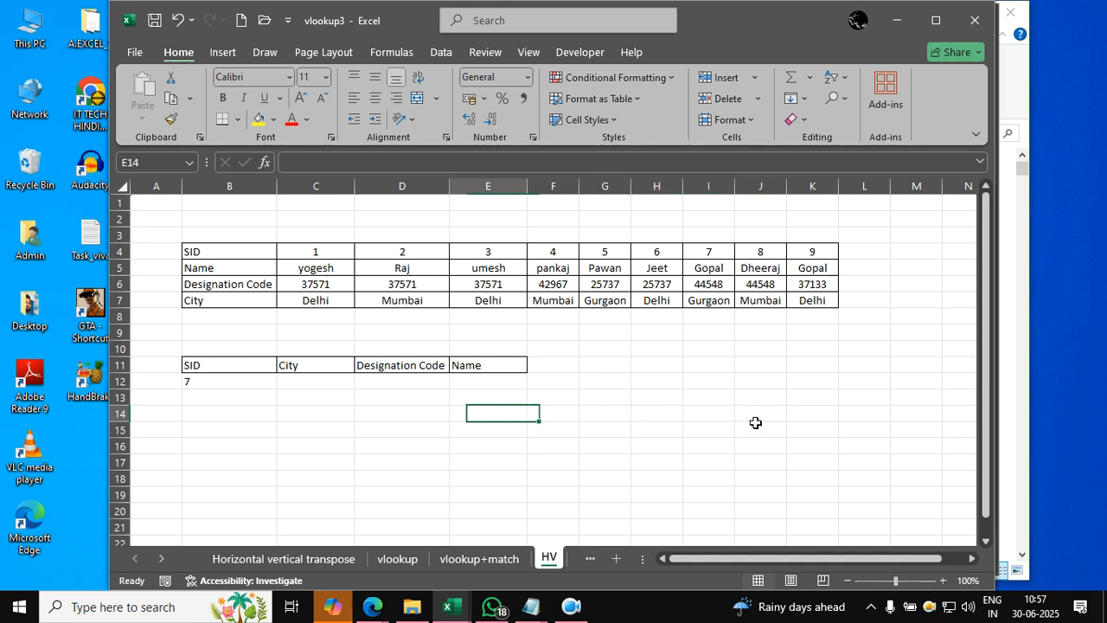
key(Up)
key(Left)
key(Up)
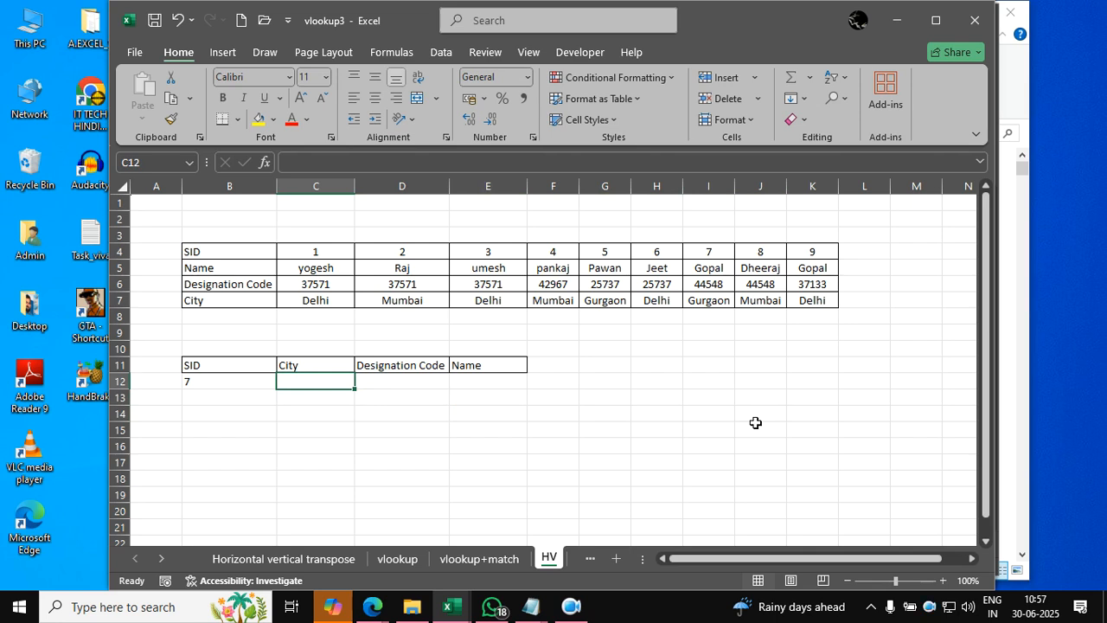
drag(263, 248, 813, 305)
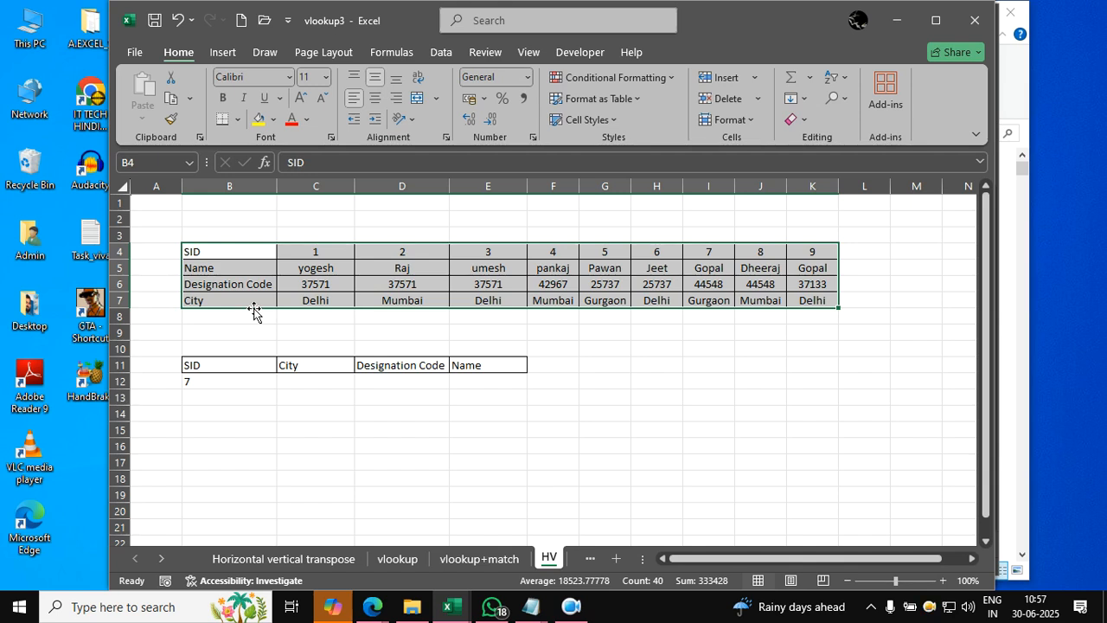
click(316, 382)
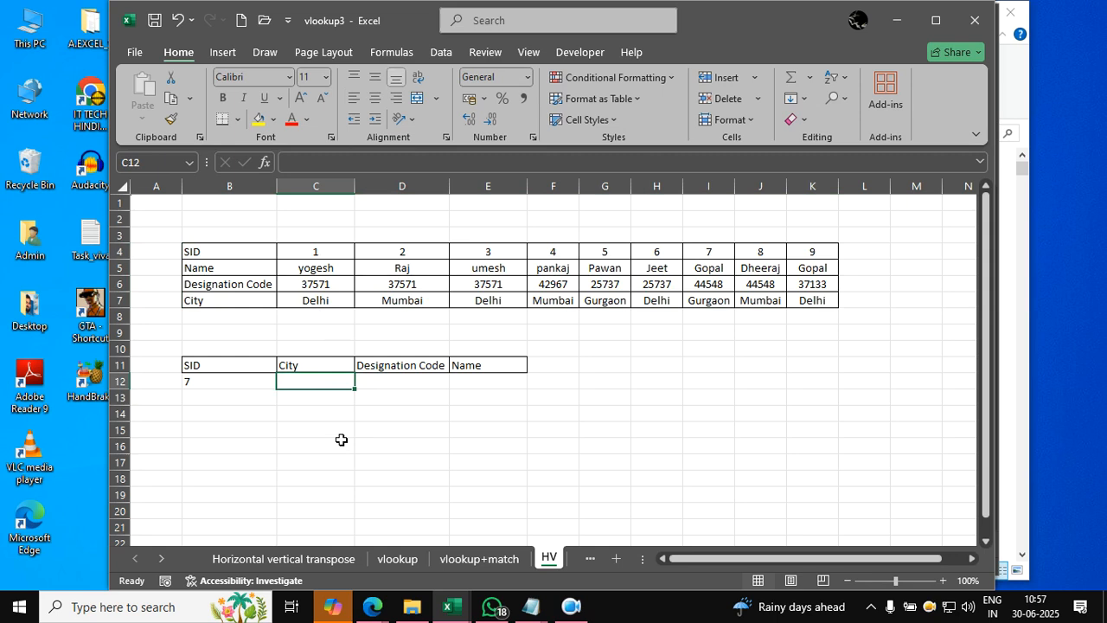
text(=hlookup()
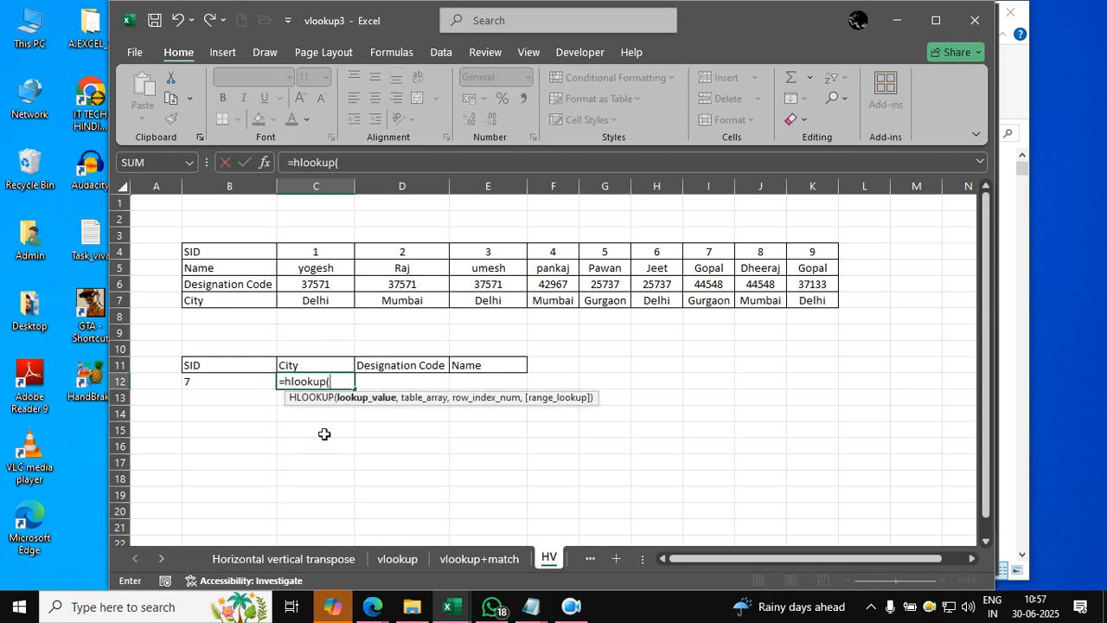
click(255, 380)
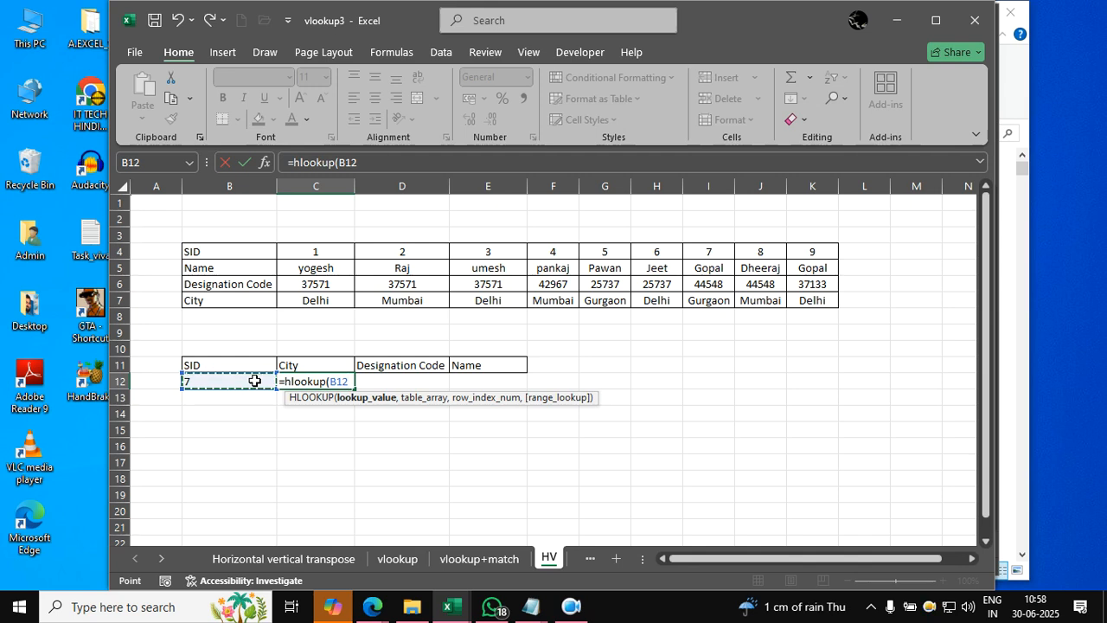
key(Escape)
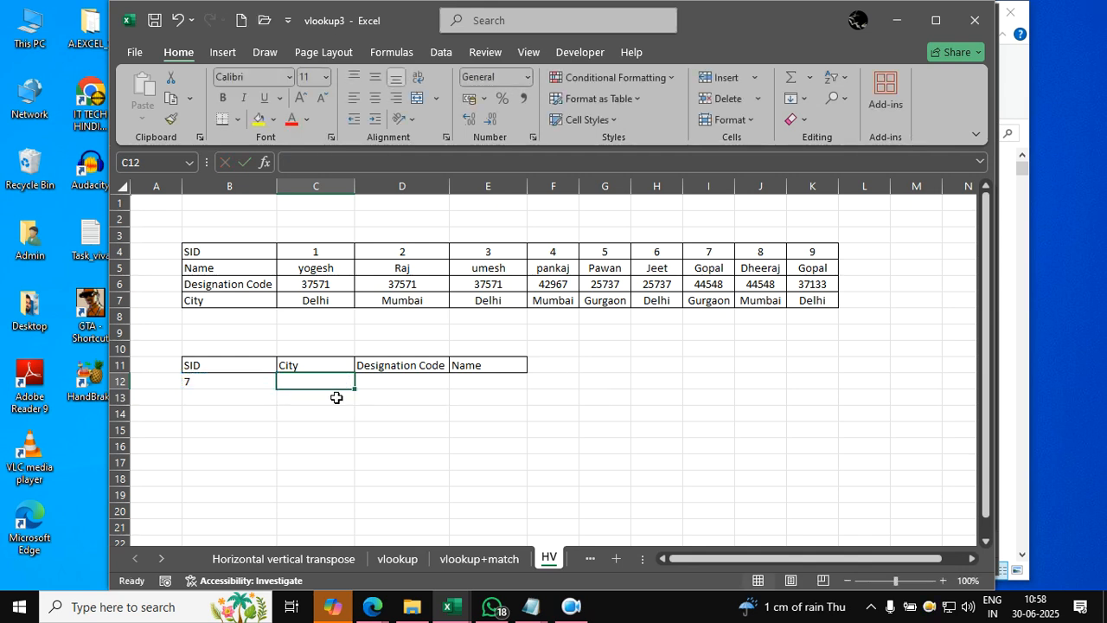
- Enter the additional SID lookup values 4, 3, 2 and 1 in cells B13 to B16
click(260, 403)
text(4)
key(Return)
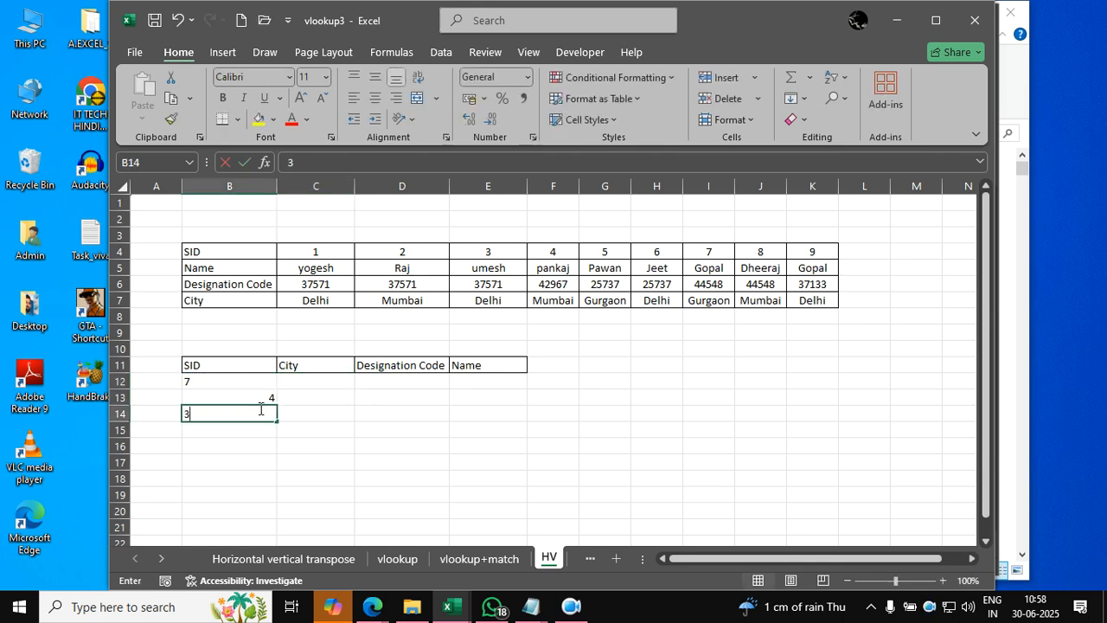
text(3)
key(Return)
text(2)
key(Return)
text(1)
key(Return)
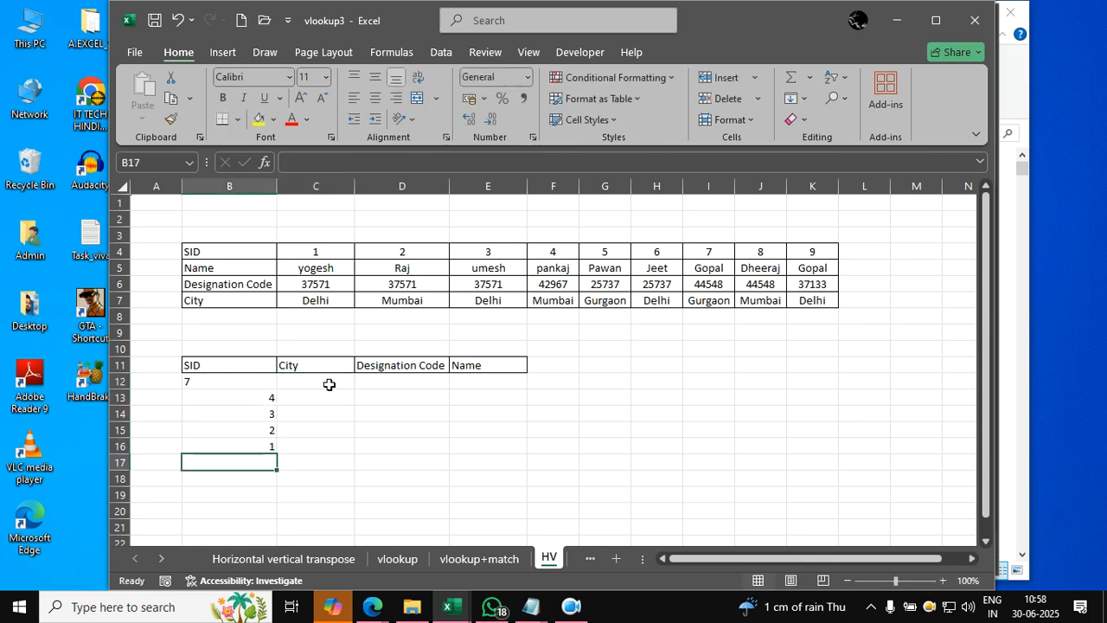
- Left-align the SID lookup values in B12:B16
click(329, 384)
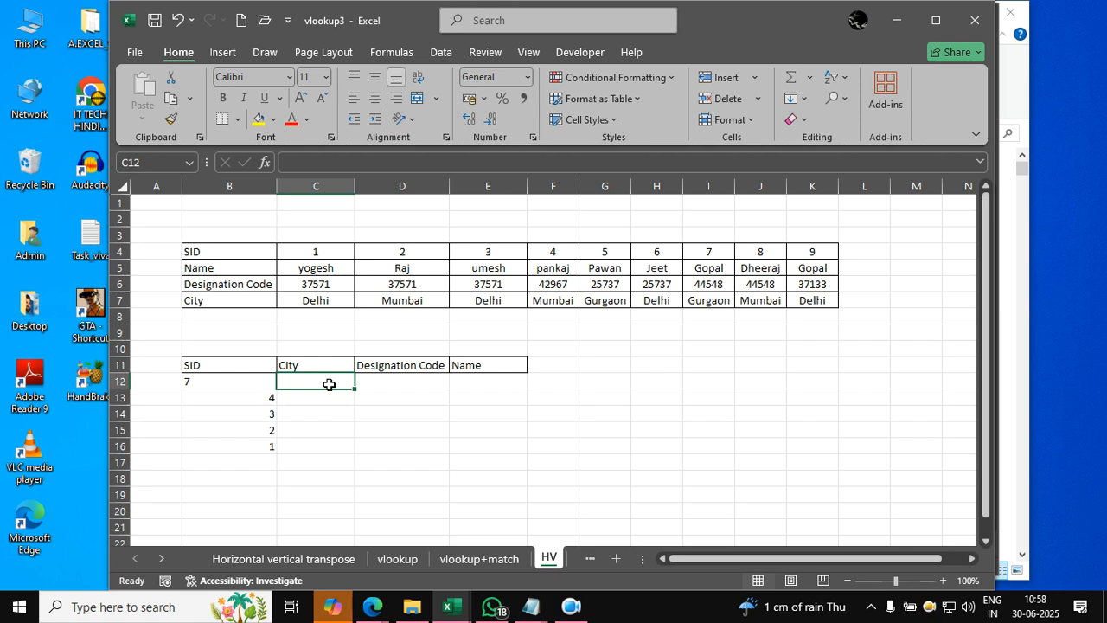
drag(259, 386, 265, 446)
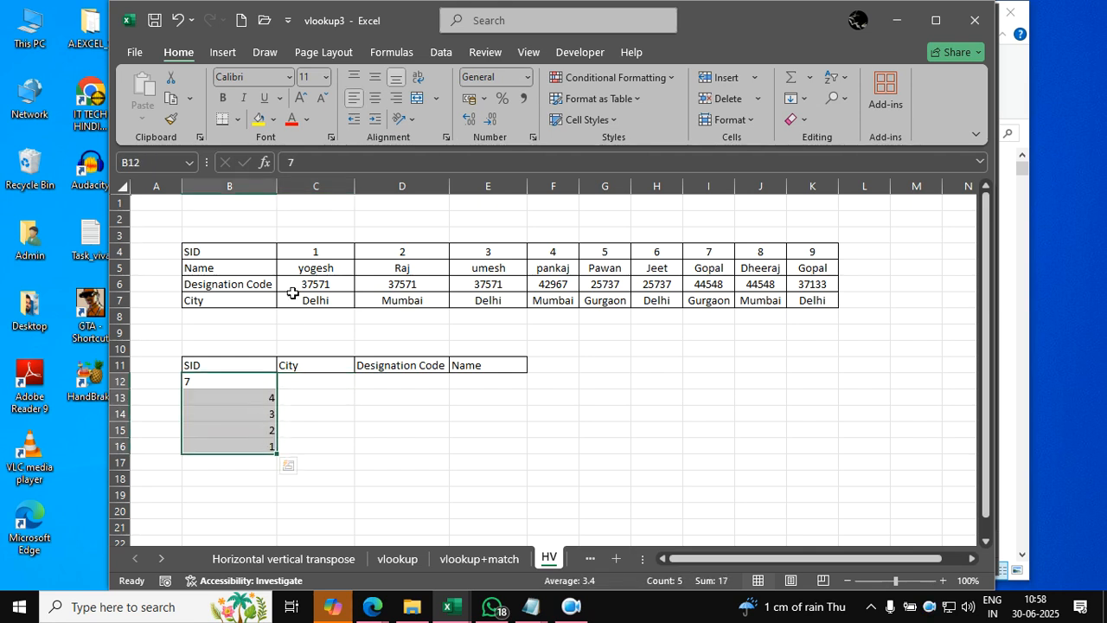
click(358, 98)
click(359, 98)
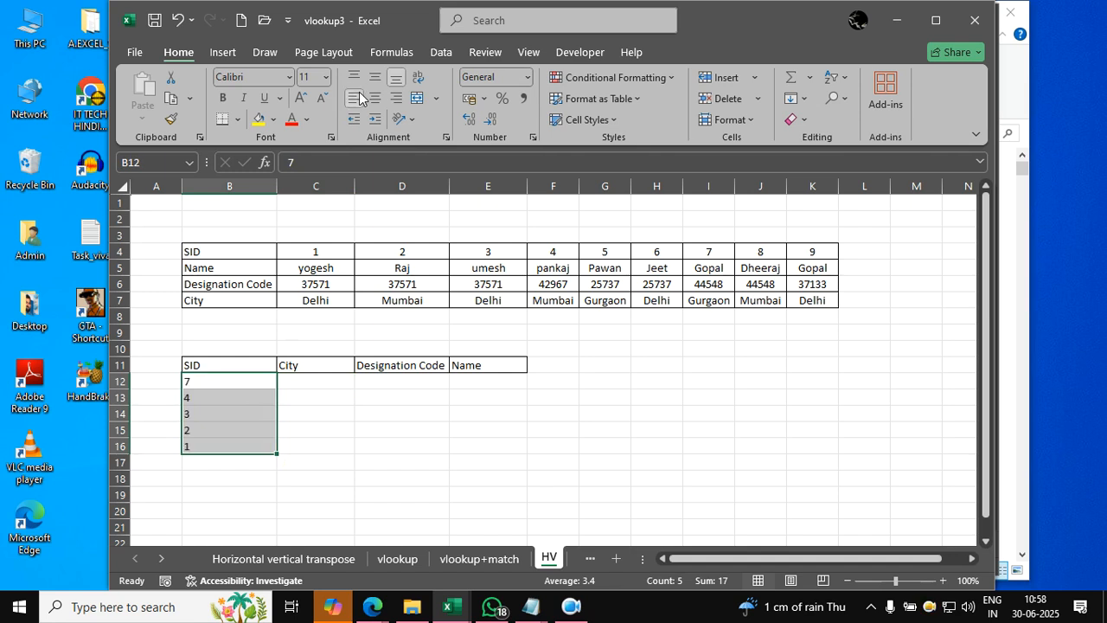
- Start an HLOOKUP formula in C12 with the column-locked reference $B12 as its lookup value
click(329, 385)
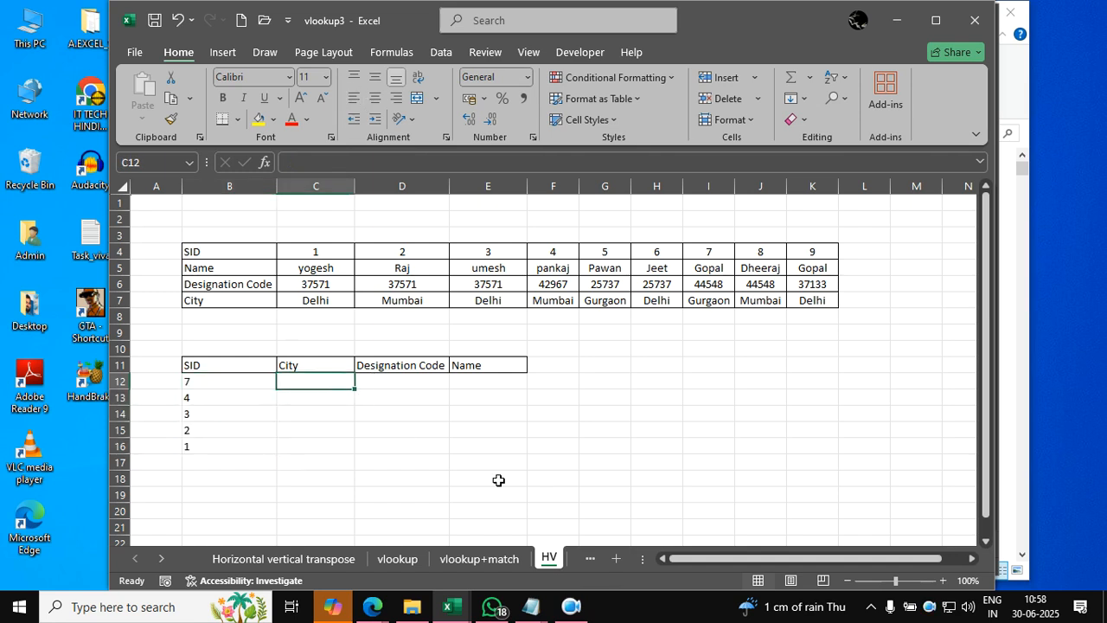
text(=)
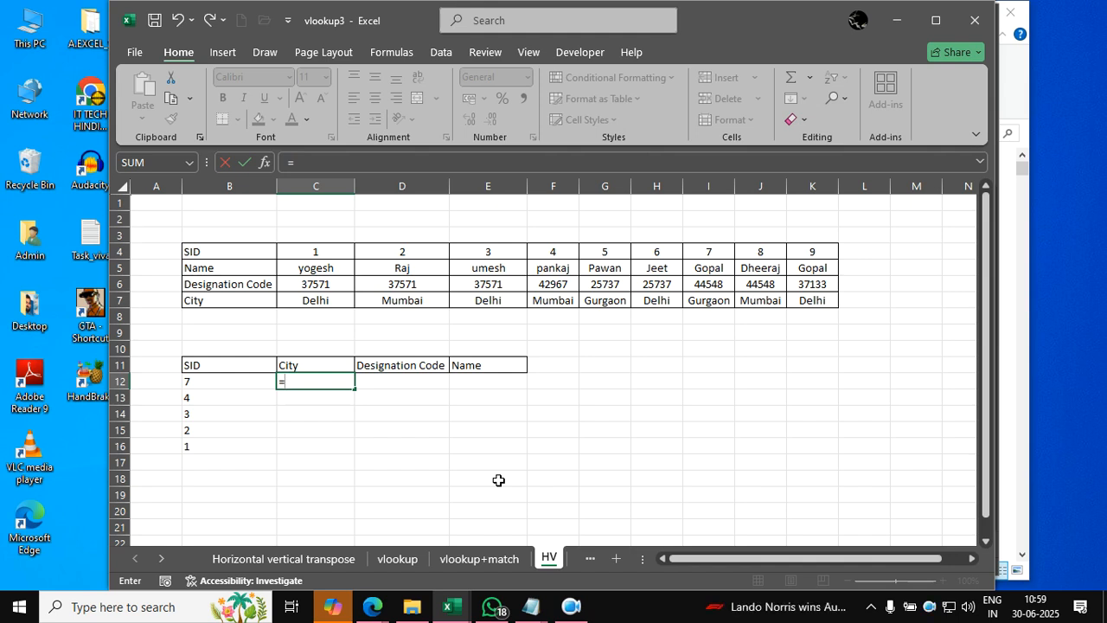
text(hloo)
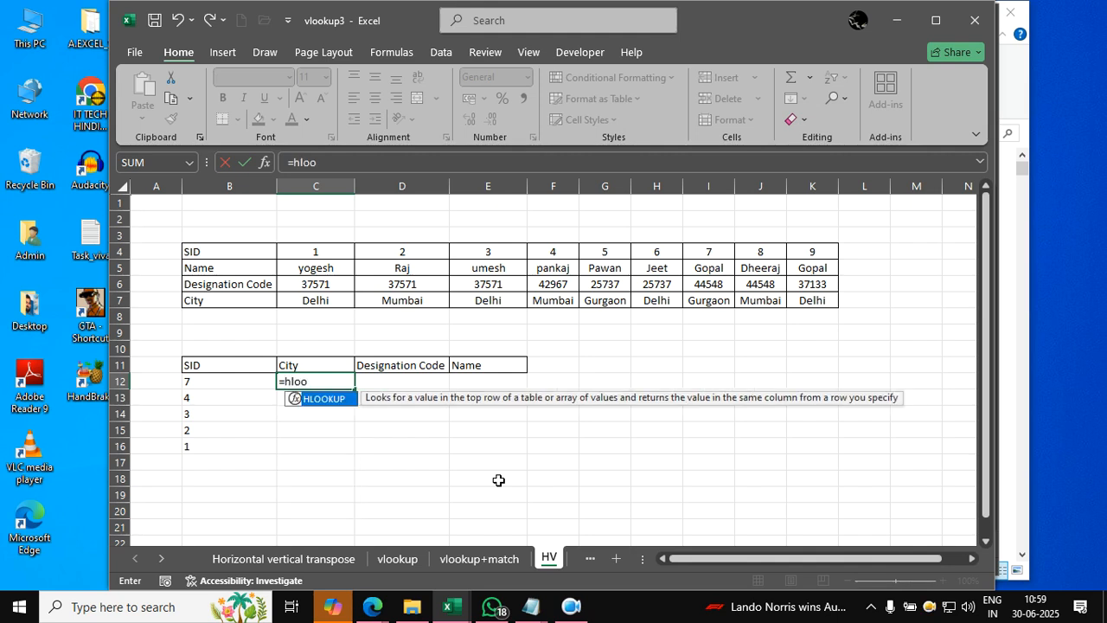
text(kup()
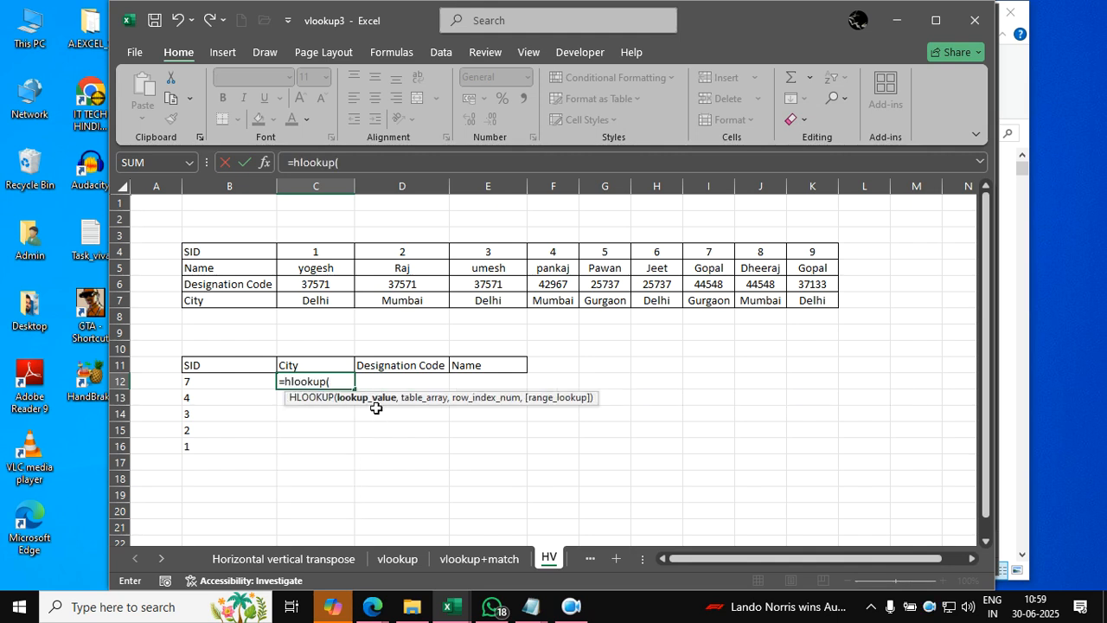
click(243, 386)
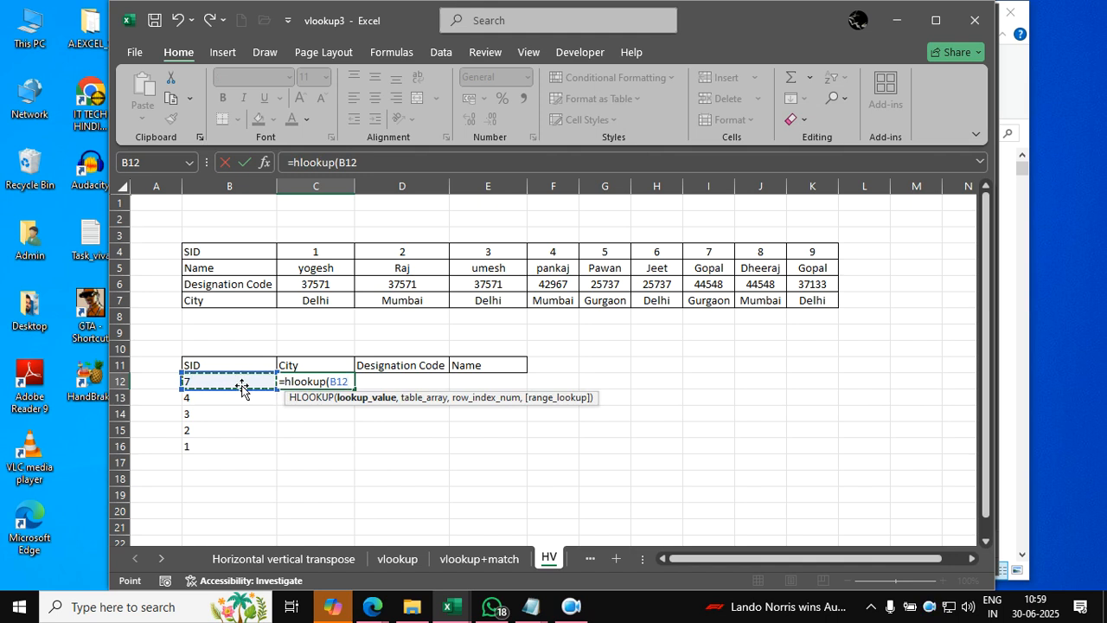
key(F4)
key(F4)
key(F4)
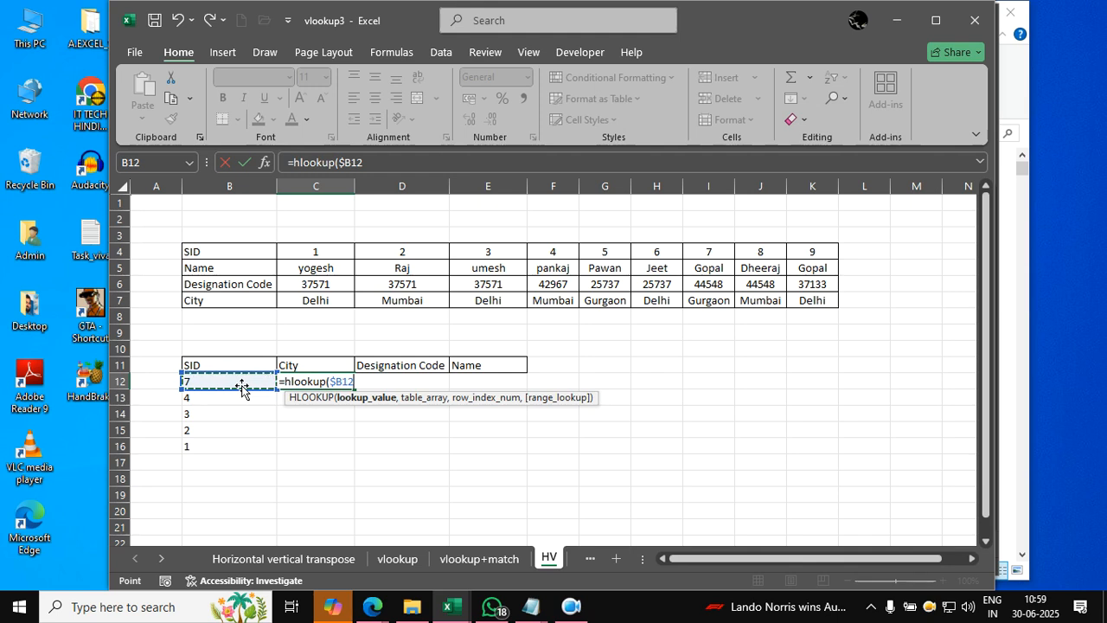
text(,)
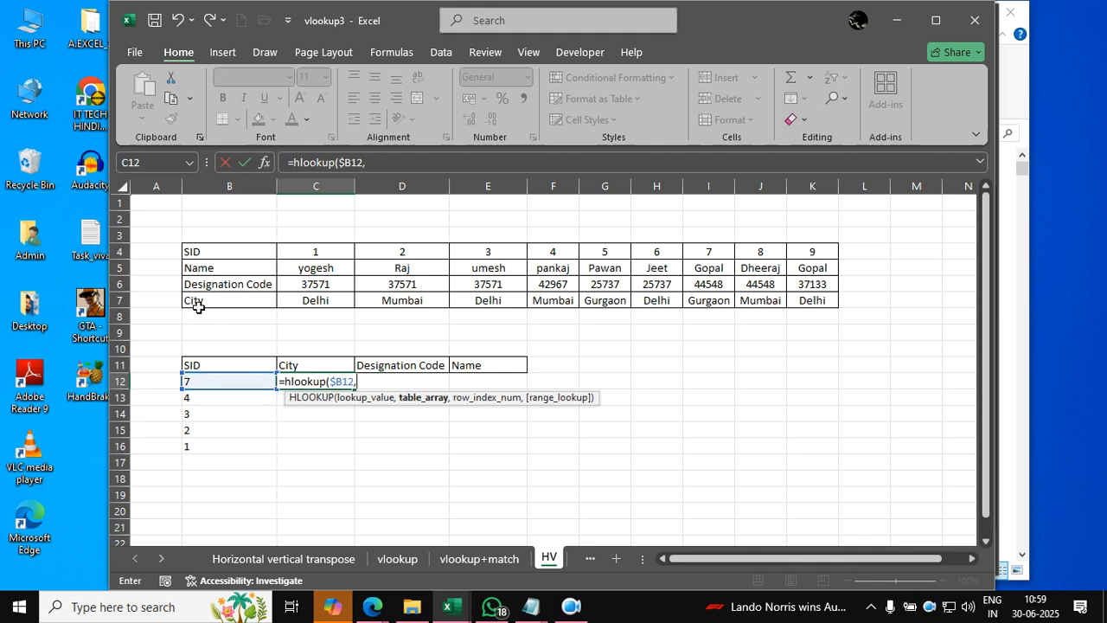
- Set the HLOOKUP table array to the whole source table as the absolute range $B$4:$K$7
click(217, 245)
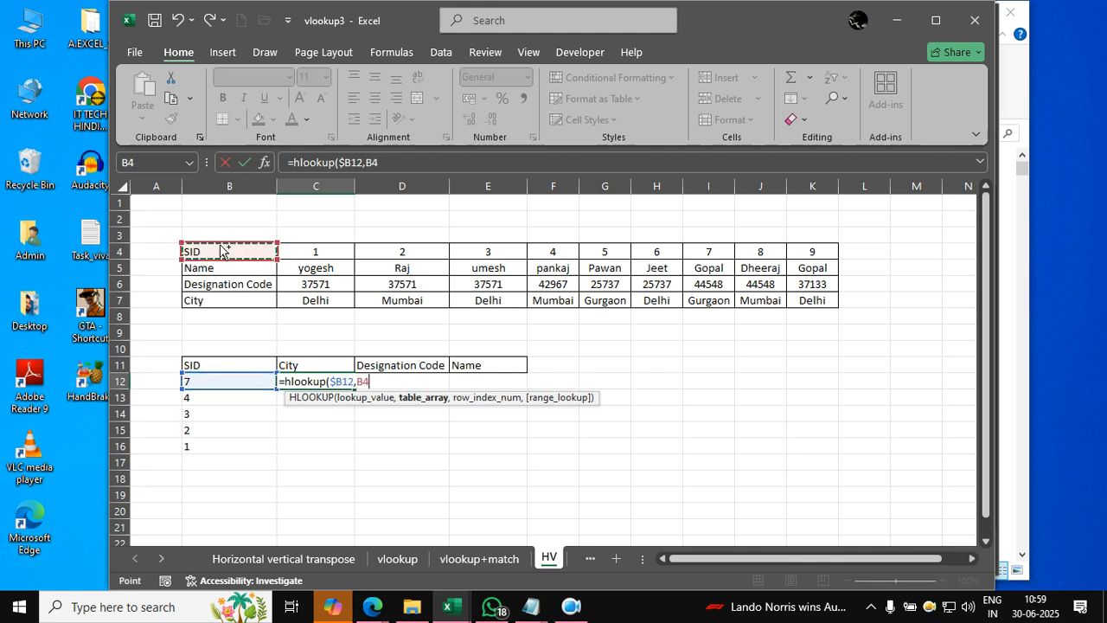
key(ctrl+shift+Right)
key(ctrl+shift+Down)
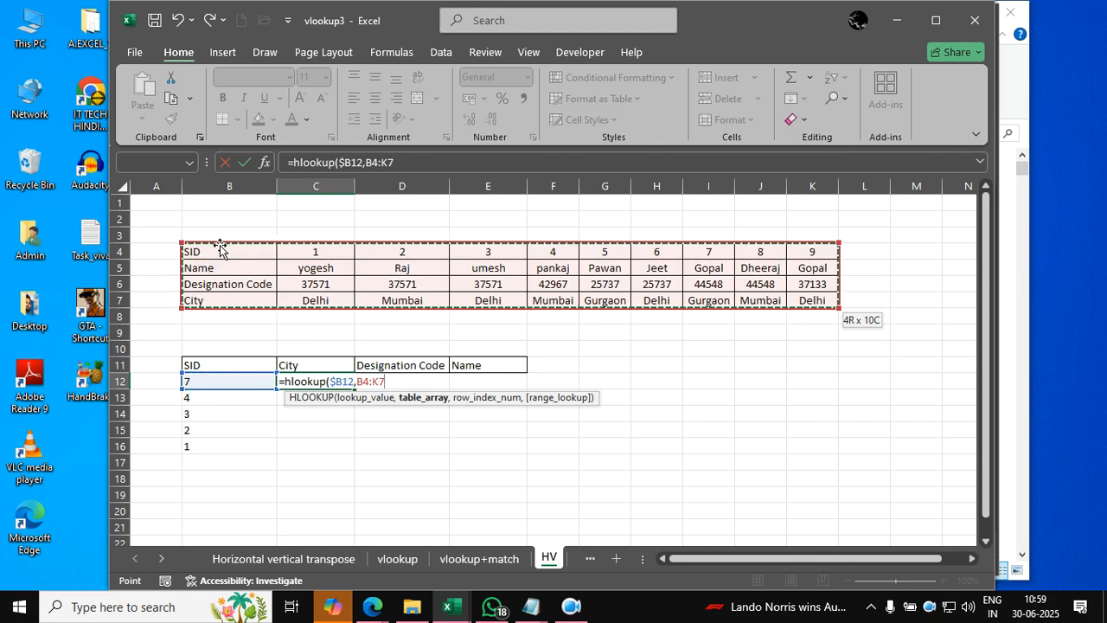
key(F4)
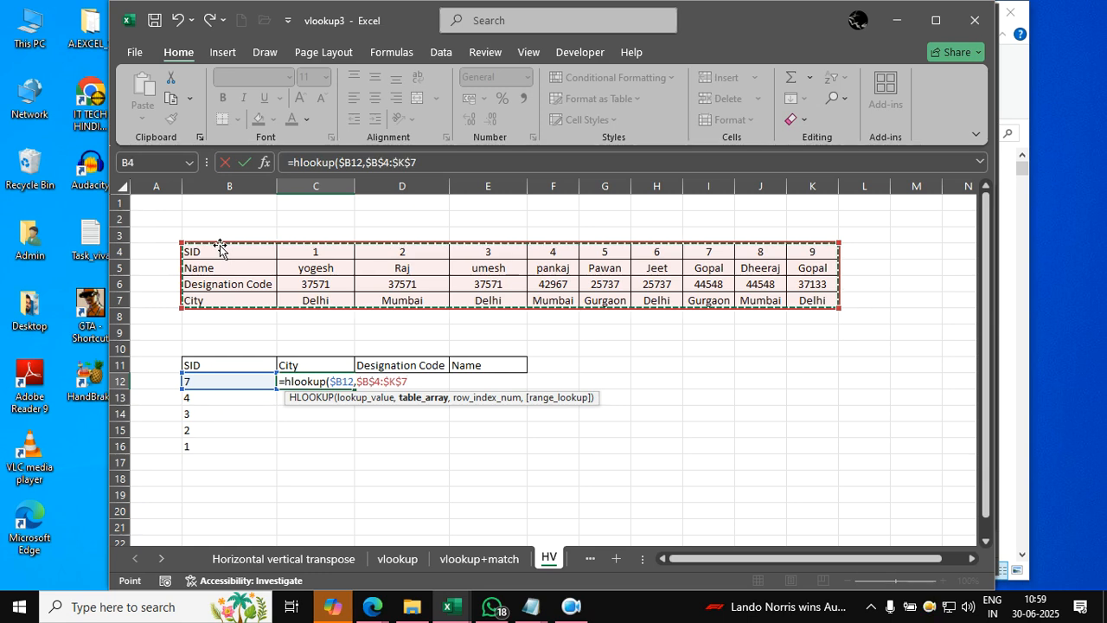
text(,)
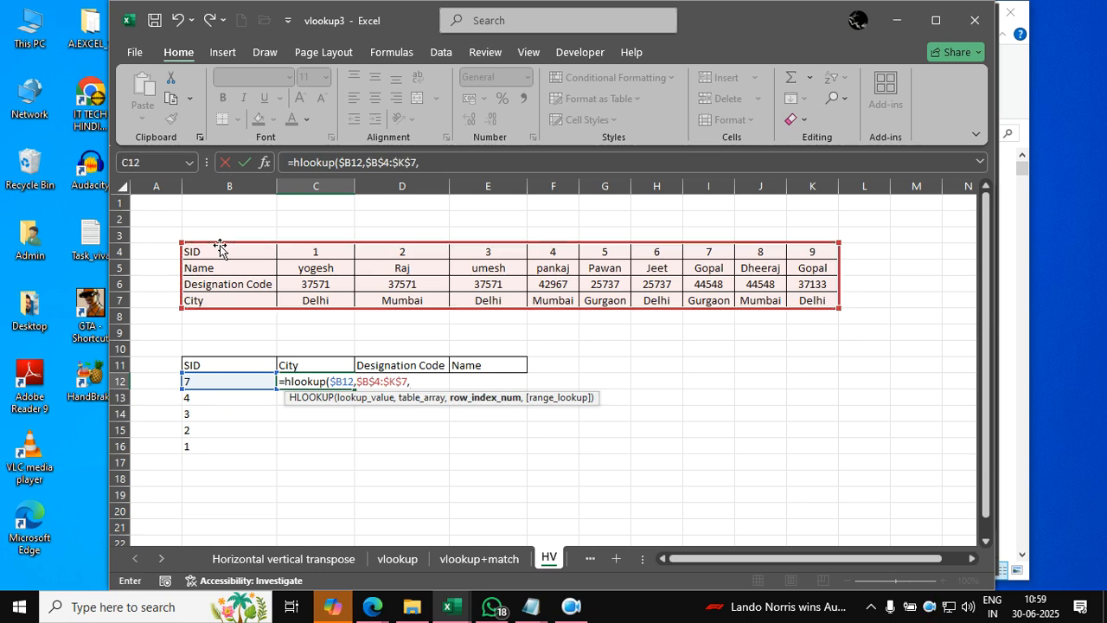
text(match()
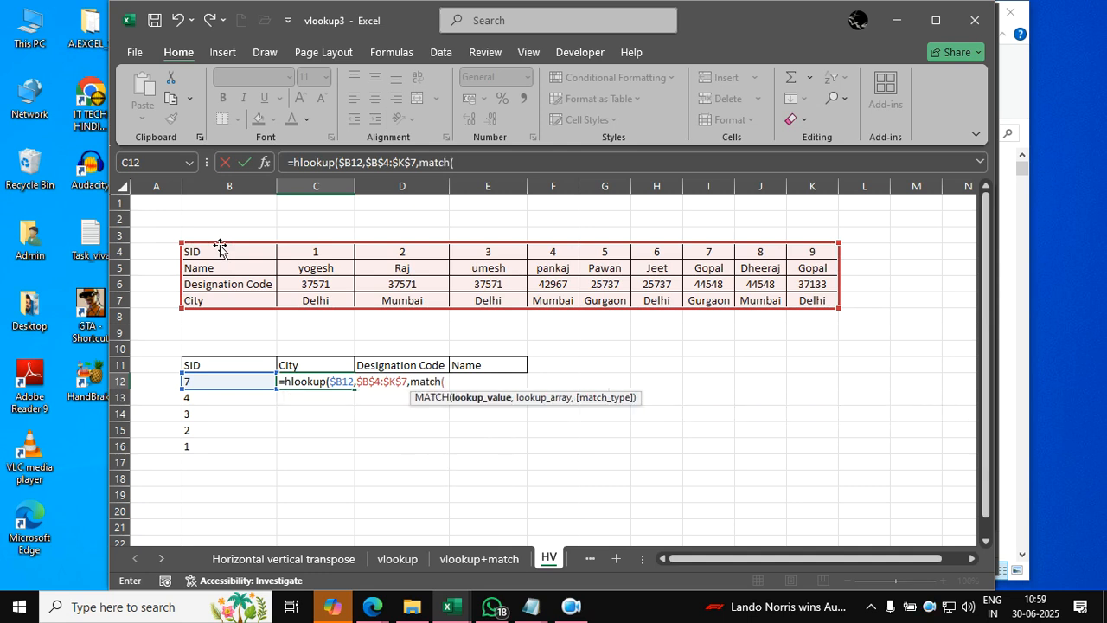
- Nest a MATCH function as the row index, with the row-locked City header C$11 as its lookup value
click(301, 365)
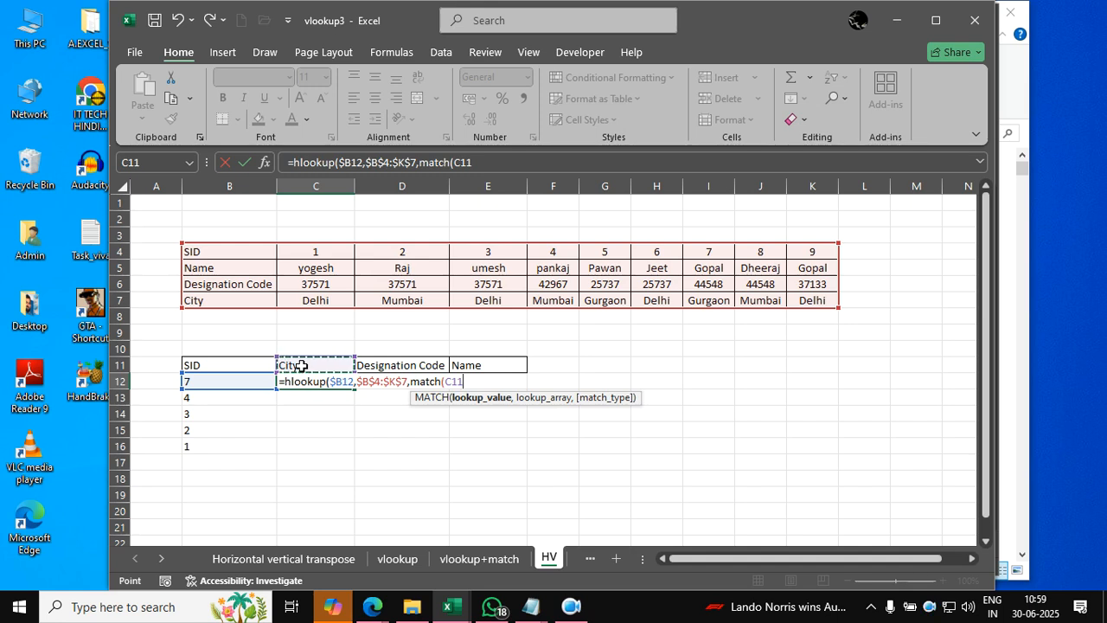
key(F4)
key(F4)
text(,)
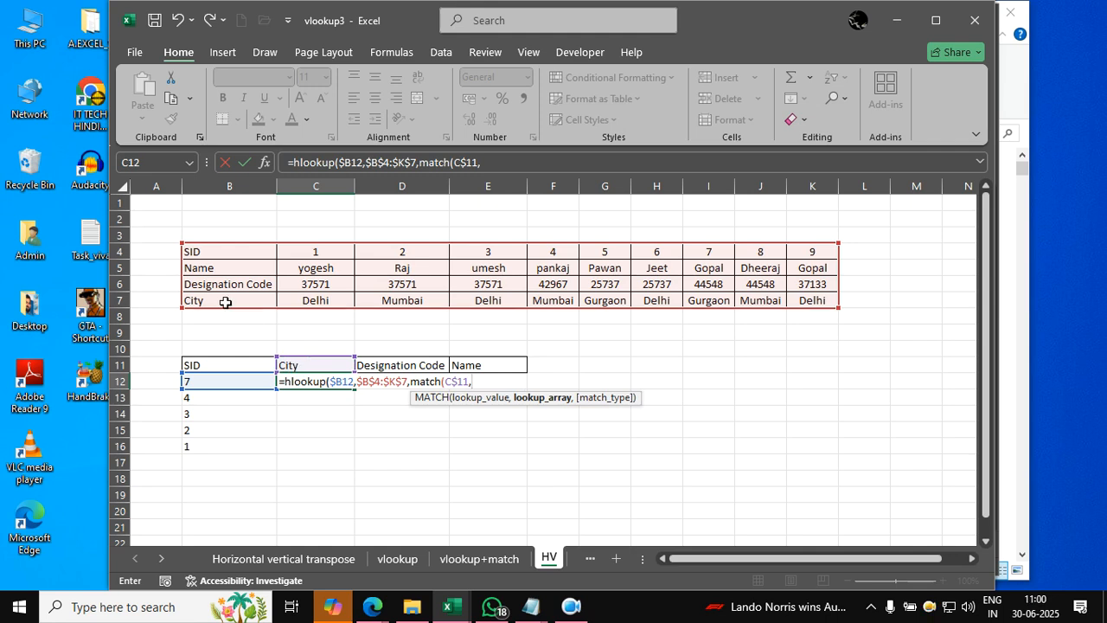
- Complete MATCH with $B$4:$B$7 and match type 0, finish HLOOKUP with FALSE, and reselect C12 to review the formula
drag(204, 253, 201, 302)
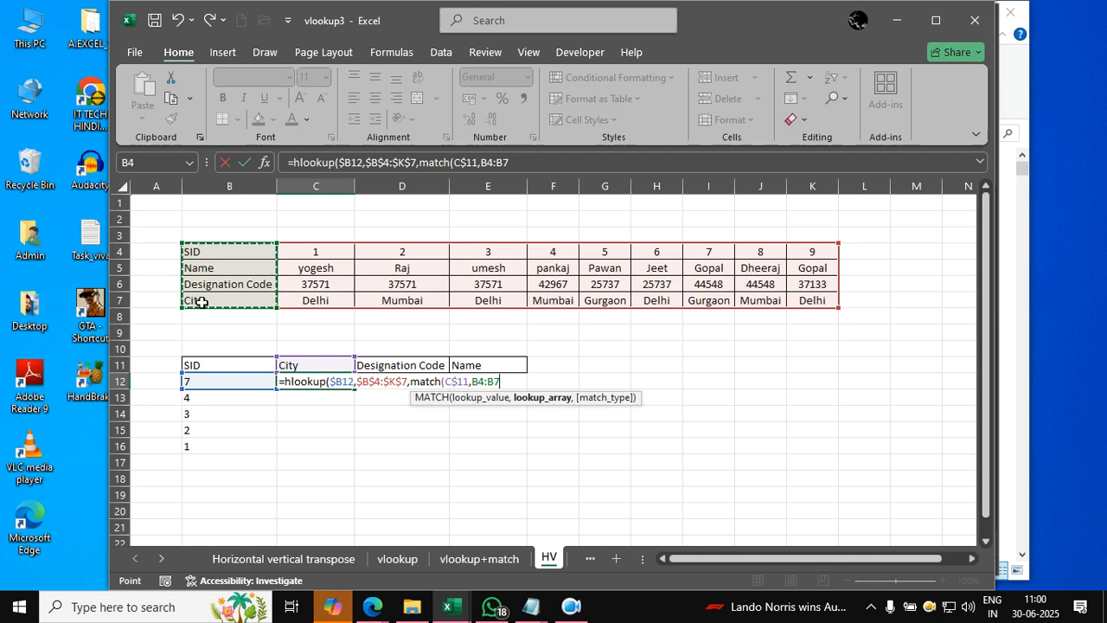
key(F4)
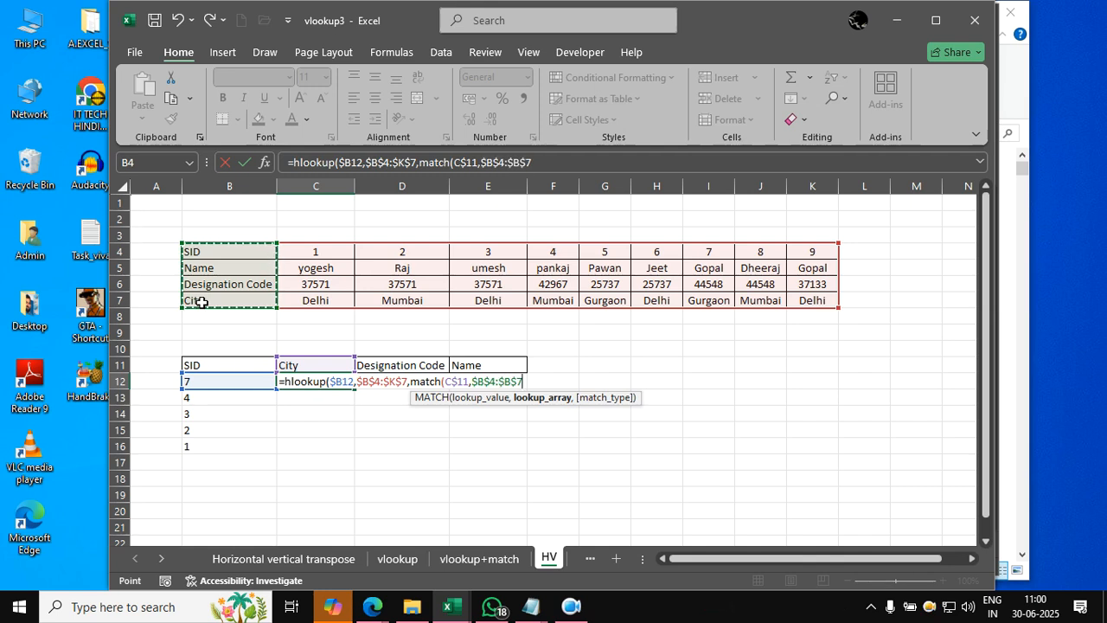
text(,,0)
key(BackSpace)
key(BackSpace)
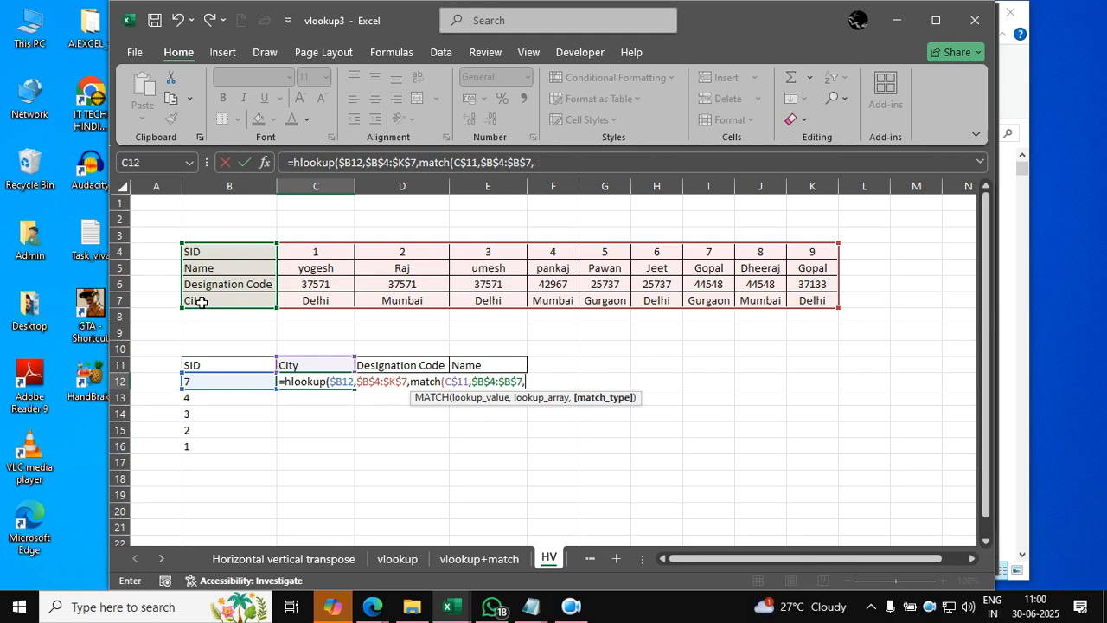
text(0),false))
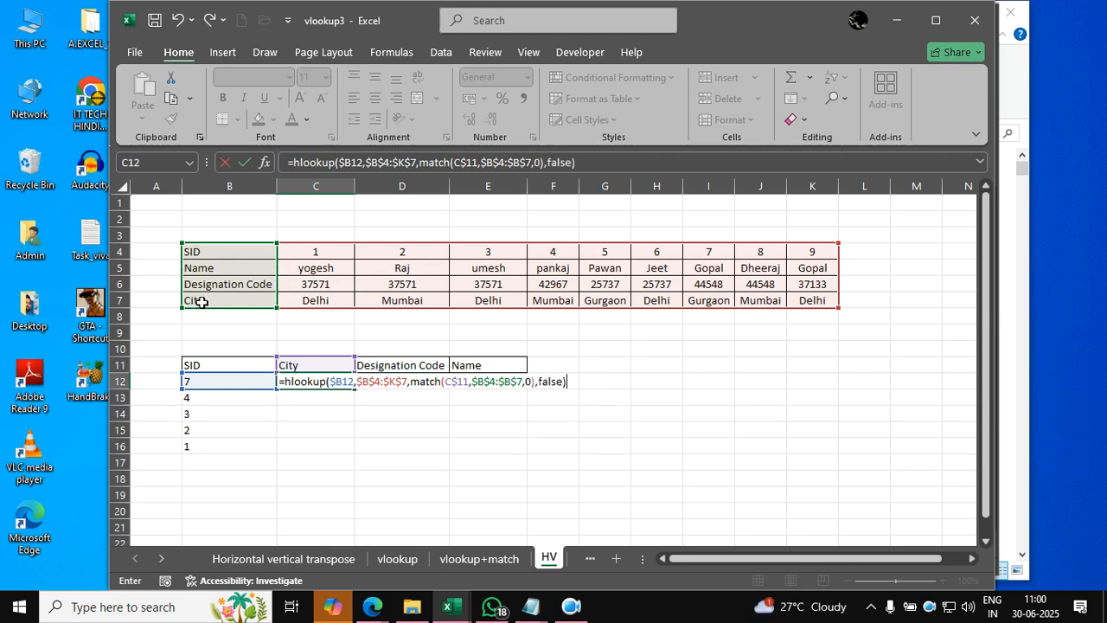
key(Return)
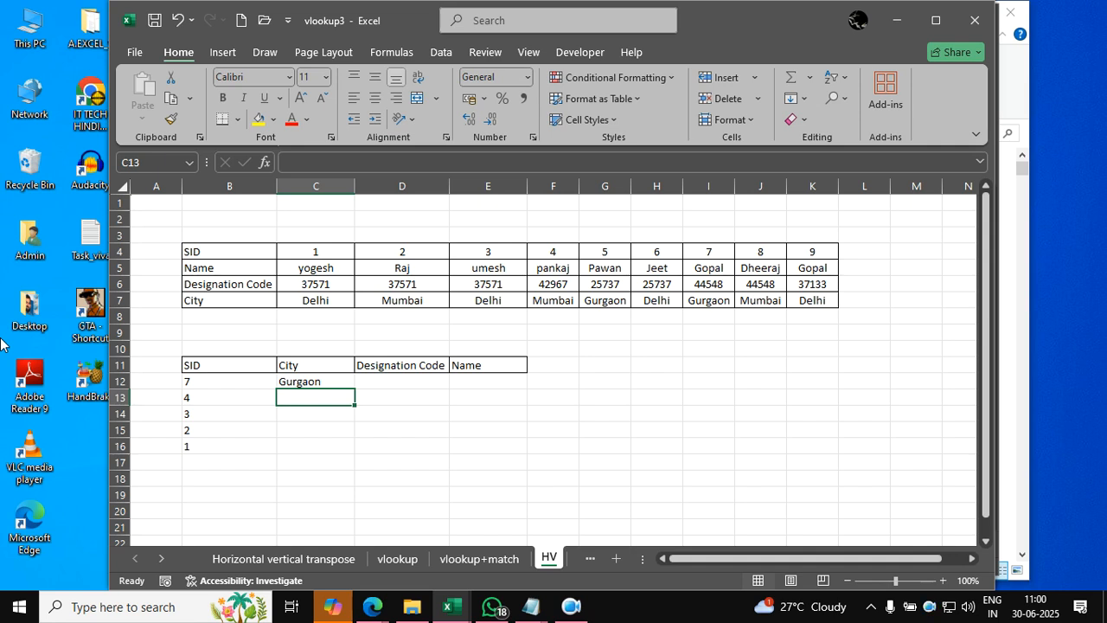
key(Up)
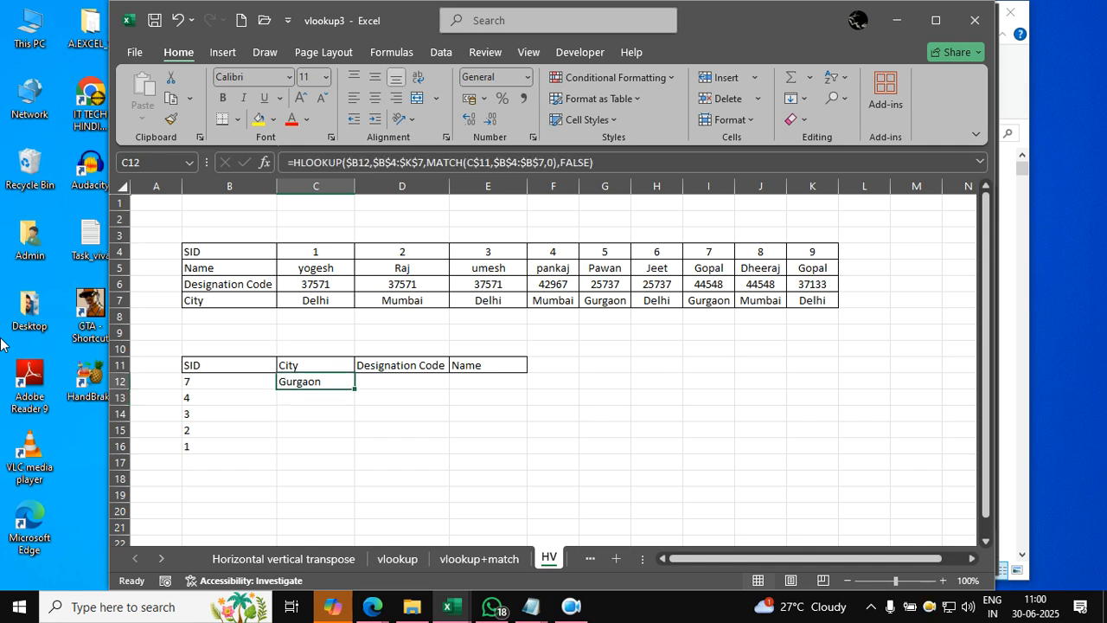
- Review the references in C12's HLOOKUP formula and close it without changes
key(Down)
key(Up)
key(F2)
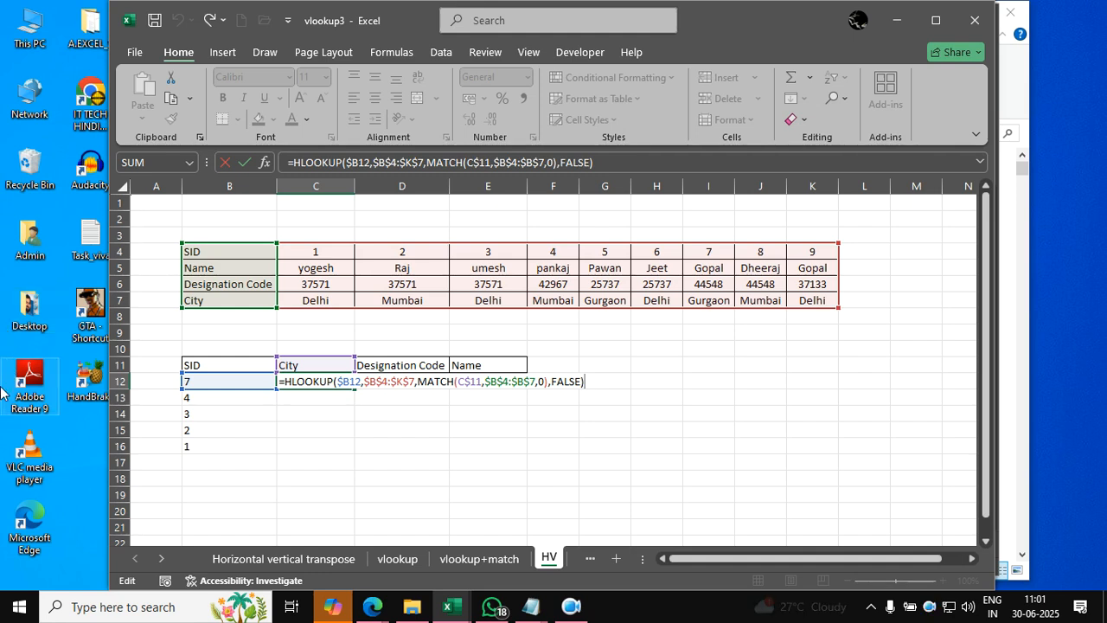
key(Return)
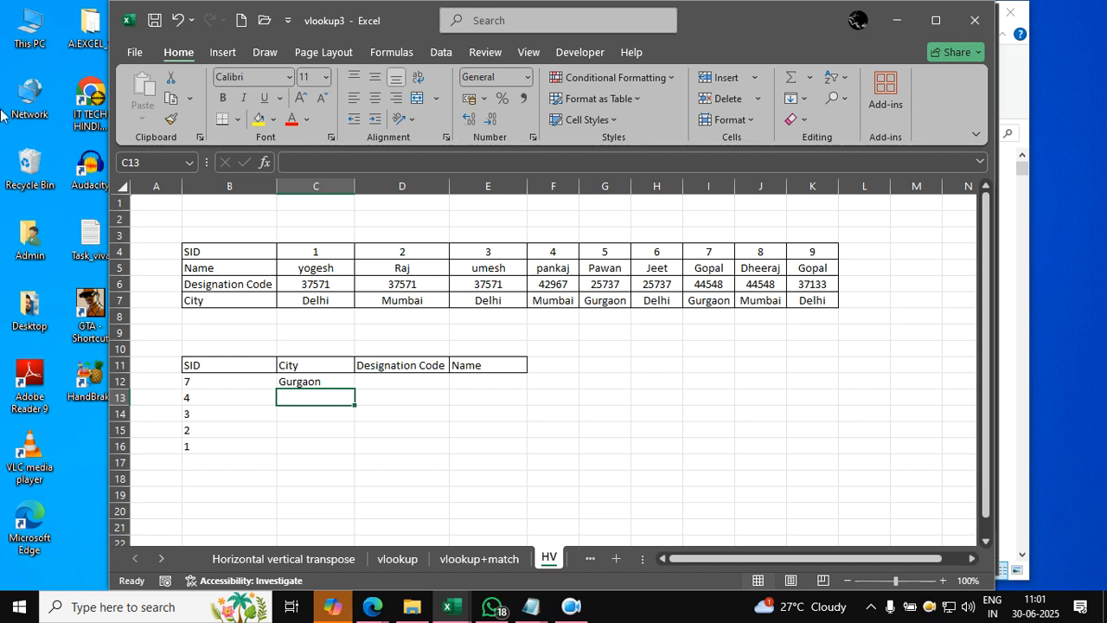
- Fill the HLOOKUP formula from C12 across and down the range C12:E16
mouse_move(316, 381)
mouse_down()
mouse_move(368, 444)
mouse_move(498, 445)
mouse_up()
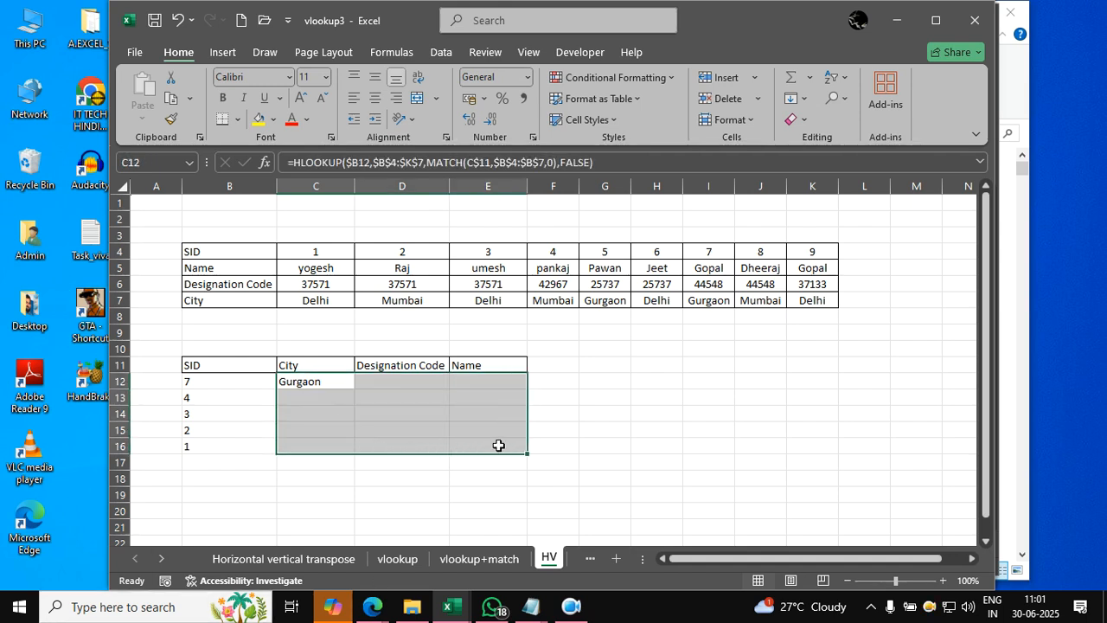
key(ctrl+r)
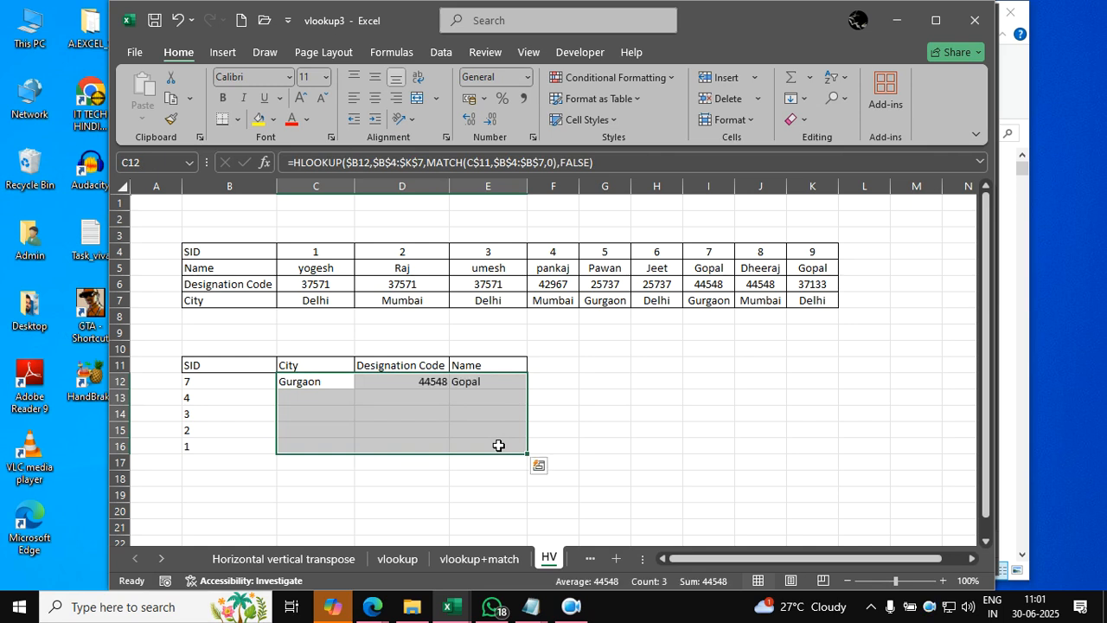
key(ctrl+d)
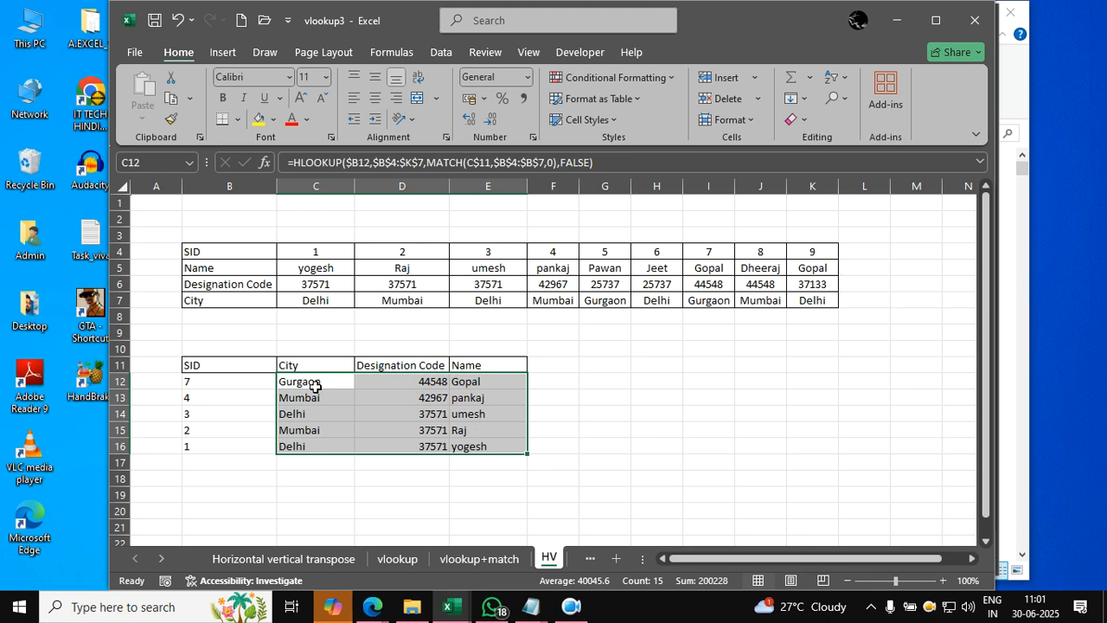
key(ctrl+Down)
click(650, 350)
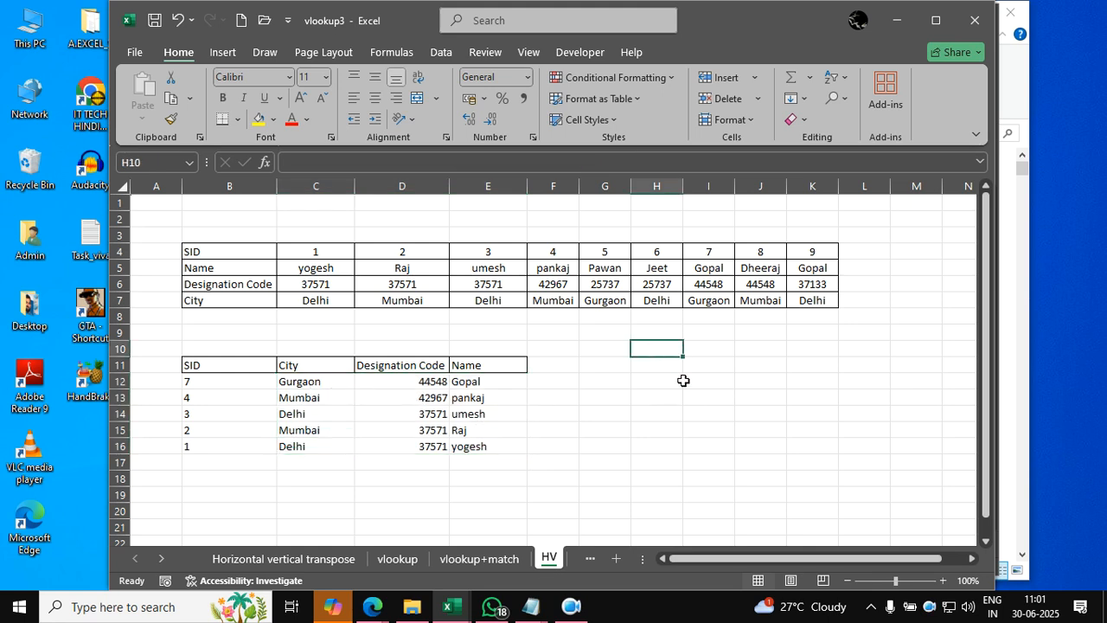
text(=)
key(Escape)
click(314, 381)
double_click(314, 382)
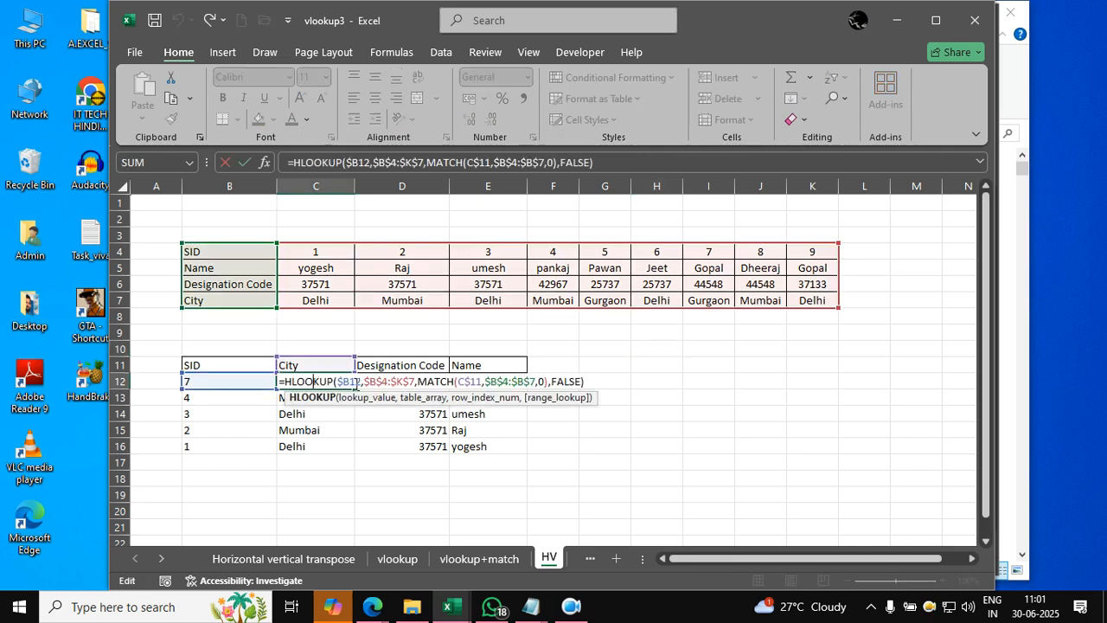
click(601, 381)
key(BackSpace)
key(BackSpace)
key(BackSpace)
key(BackSpace)
key(BackSpace)
key(BackSpace)
key(BackSpace)
key(BackSpace)
key(BackSpace)
key(BackSpace)
key(BackSpace)
key(BackSpace)
key(BackSpace)
key(BackSpace)
key(BackSpace)
key(BackSpace)
key(BackSpace)
key(BackSpace)
key(BackSpace)
key(BackSpace)
key(BackSpace)
key(BackSpace)
key(BackSpace)
key(BackSpace)
key(BackSpace)
key(BackSpace)
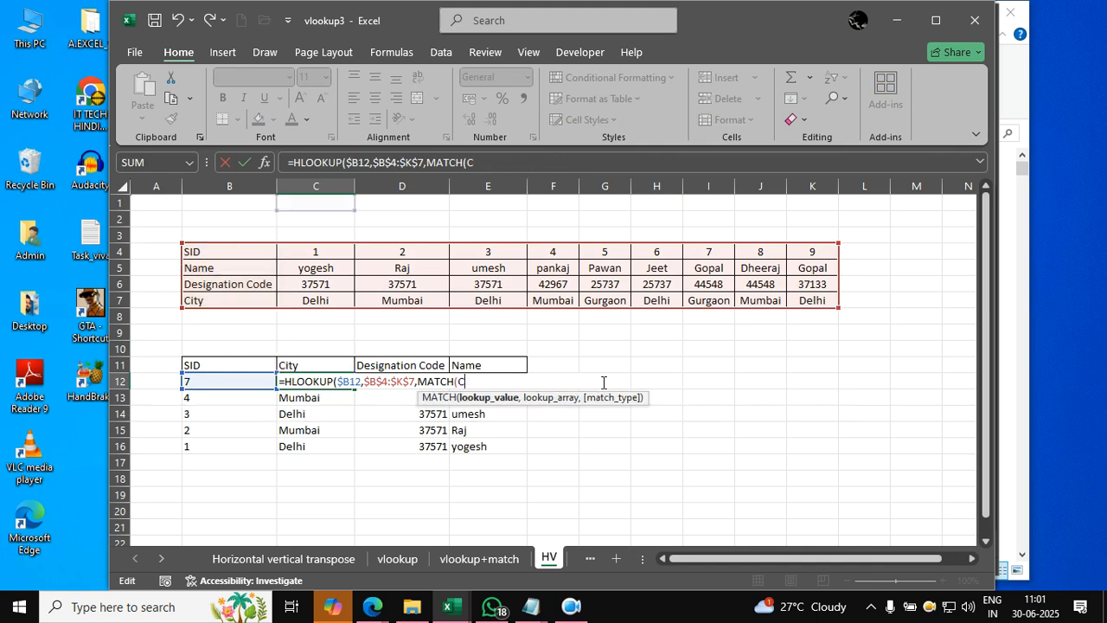
key(BackSpace)
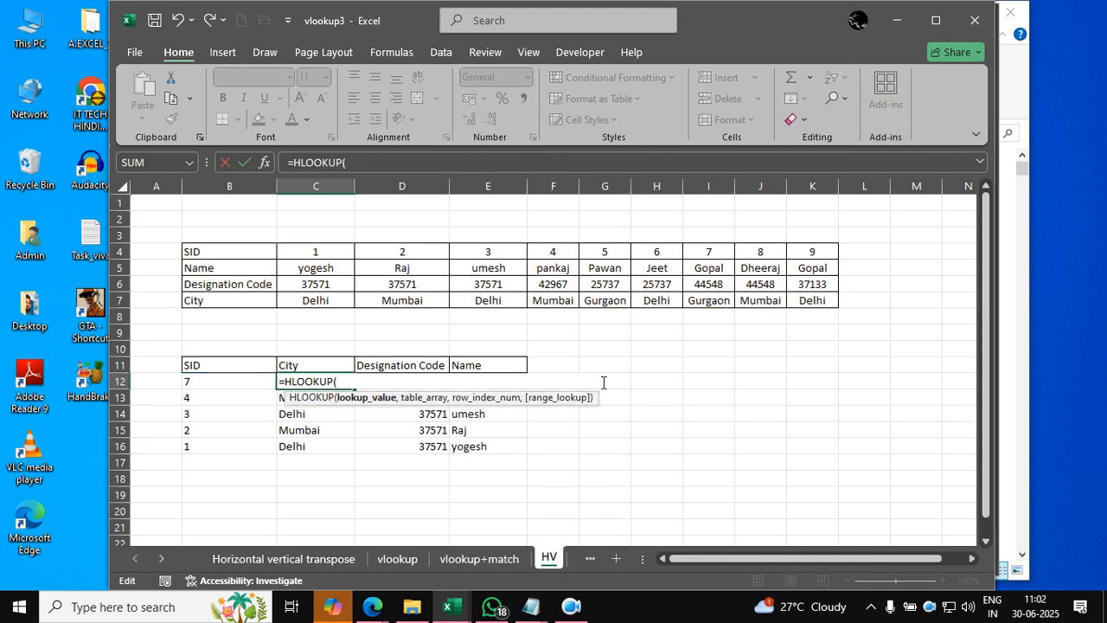
click(254, 378)
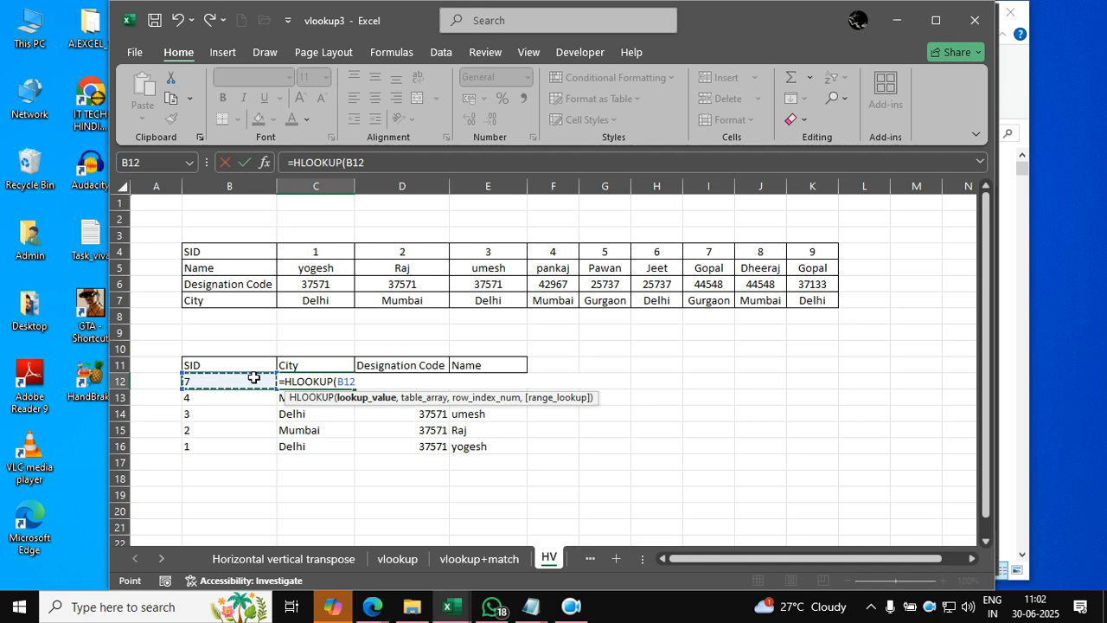
text(,)
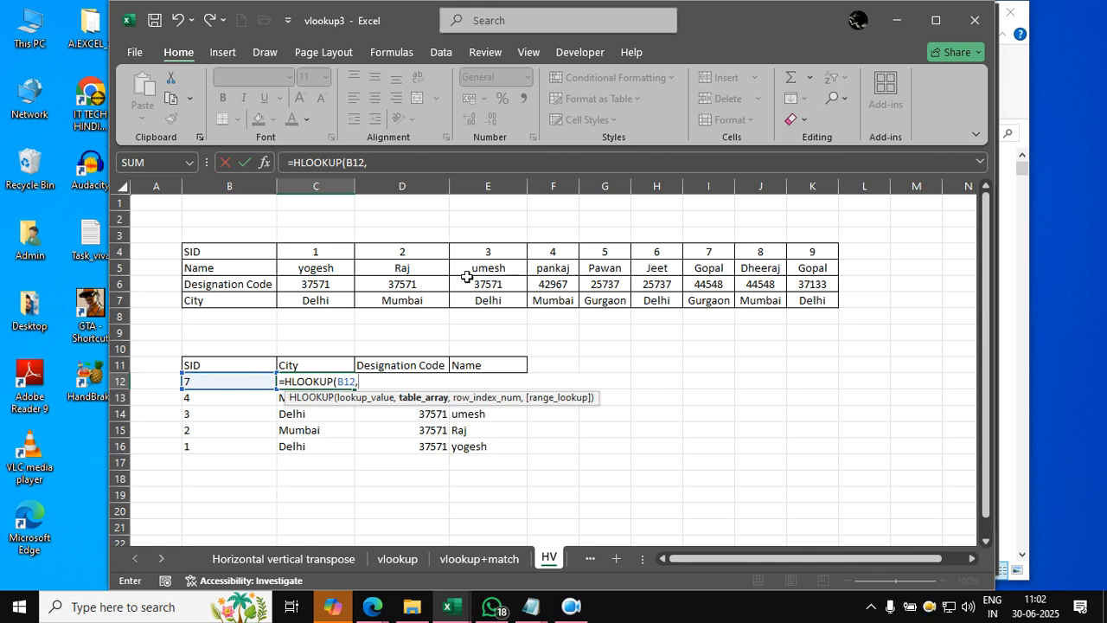
click(259, 253)
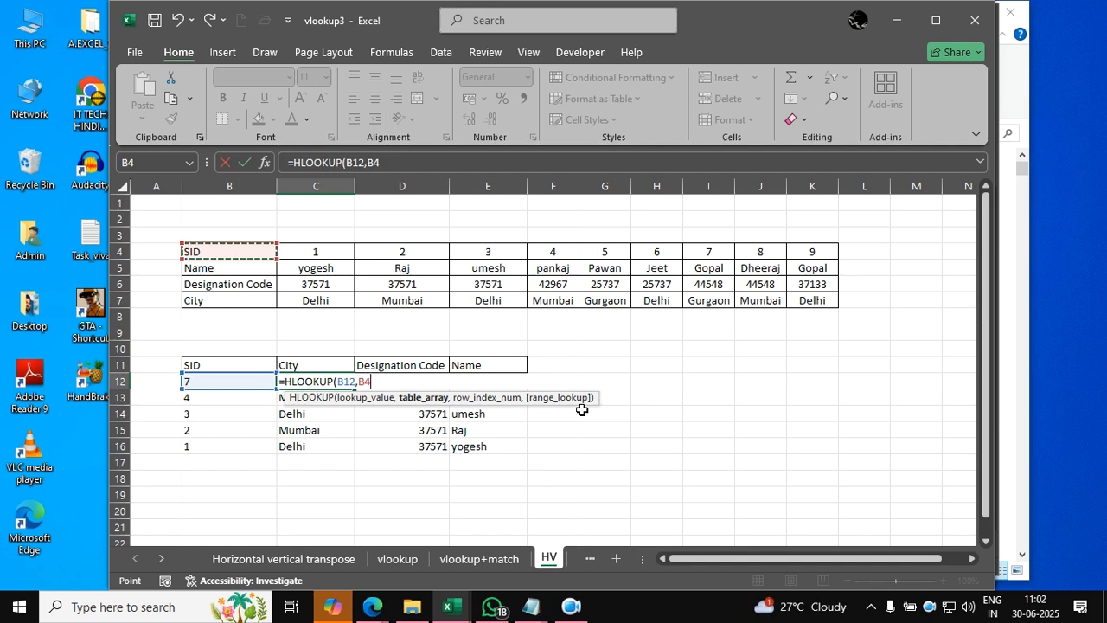
key(ctrl+shift+Right)
key(ctrl+shift+Down)
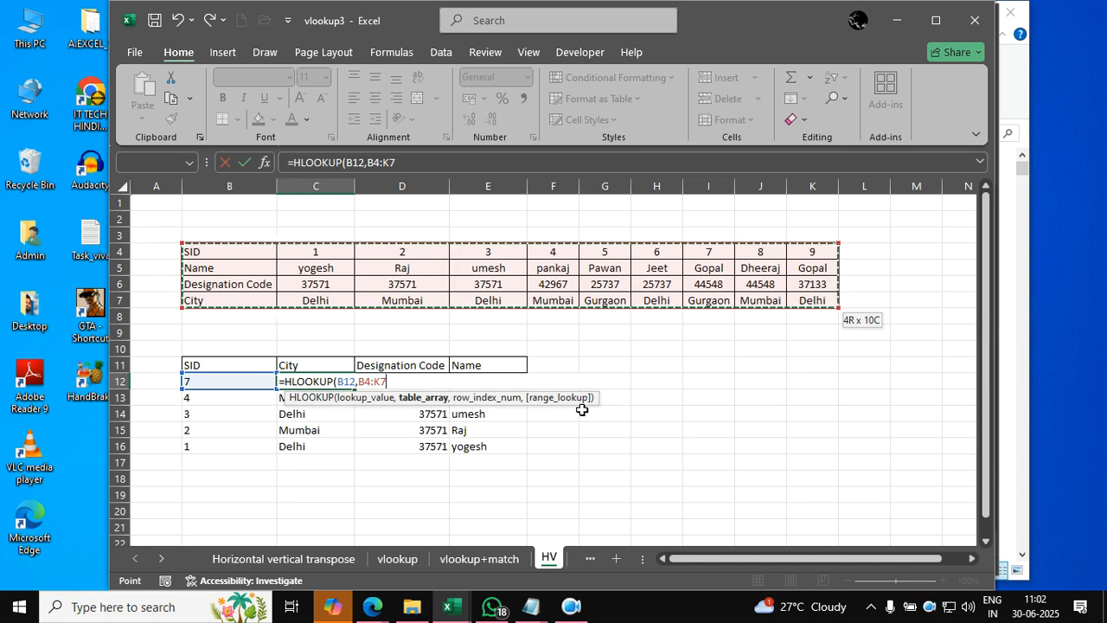
key(F4)
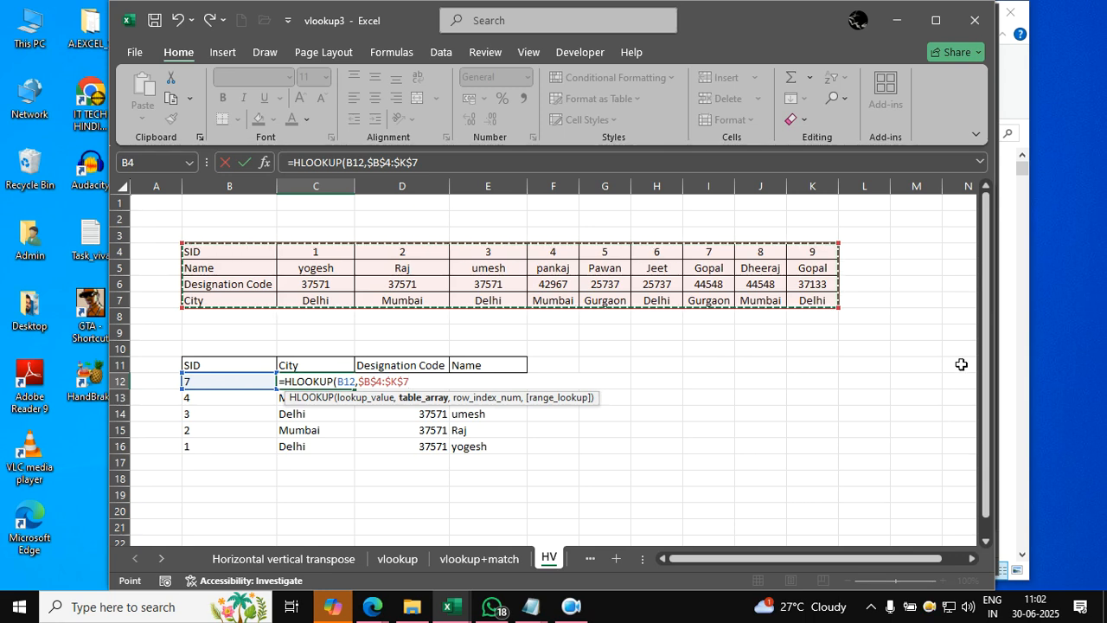
key(Escape)
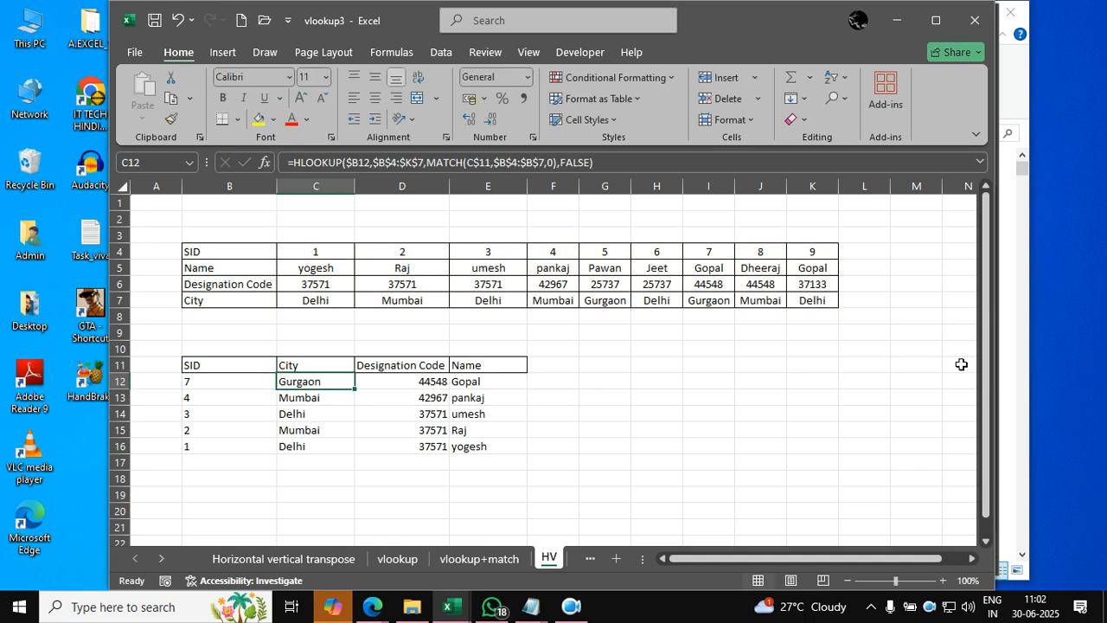
- Switch to the nested vlookup sheet and examine its customer, product and sales tables
click(590, 559)
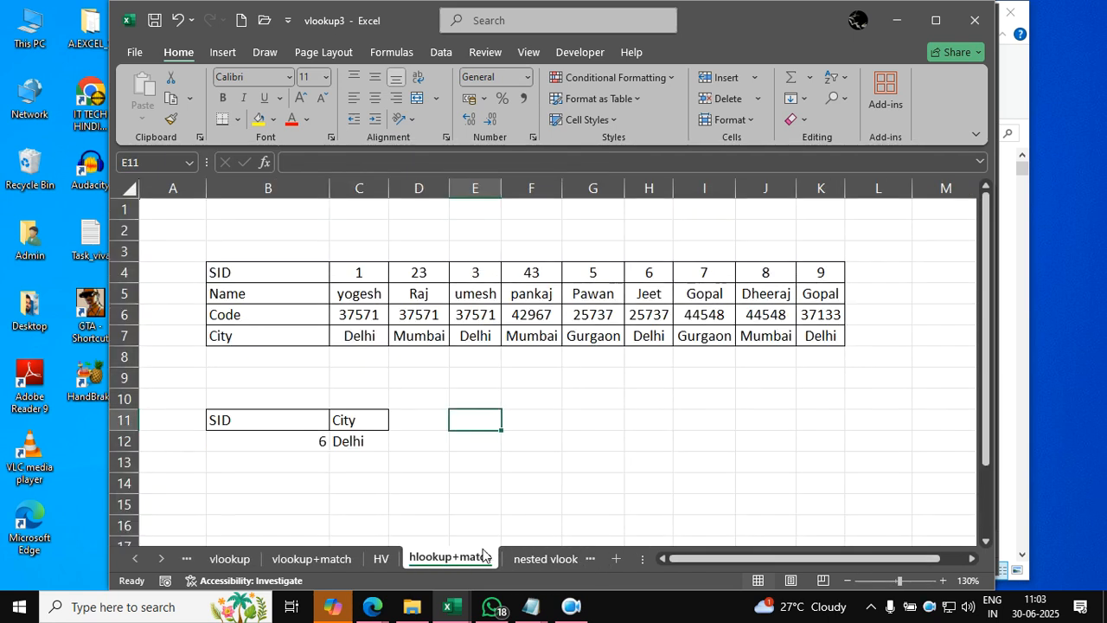
click(538, 559)
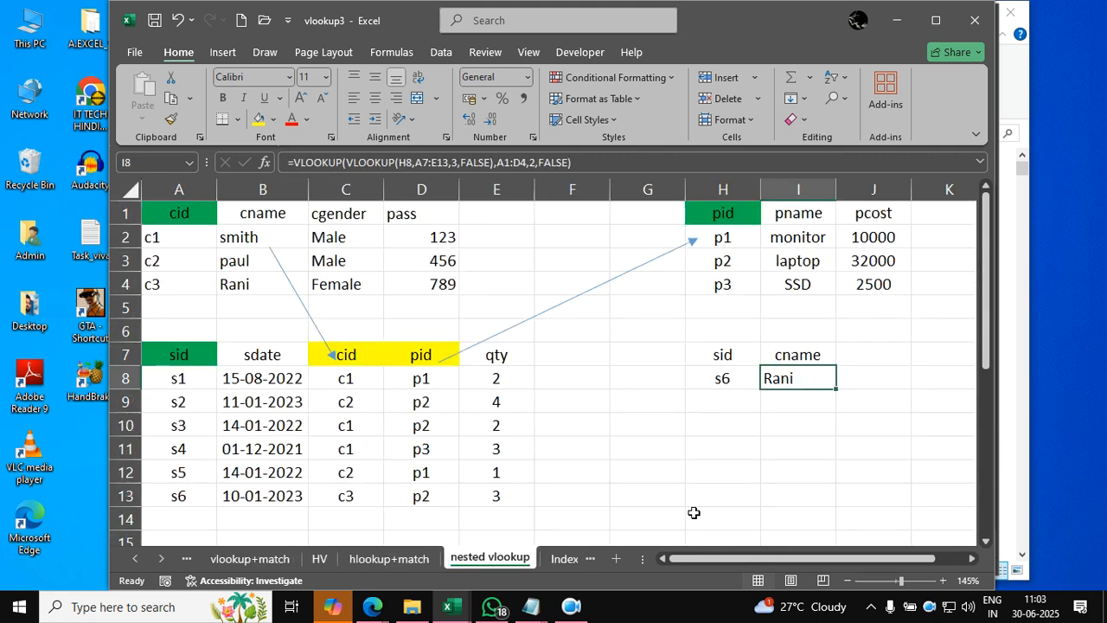
click(714, 498)
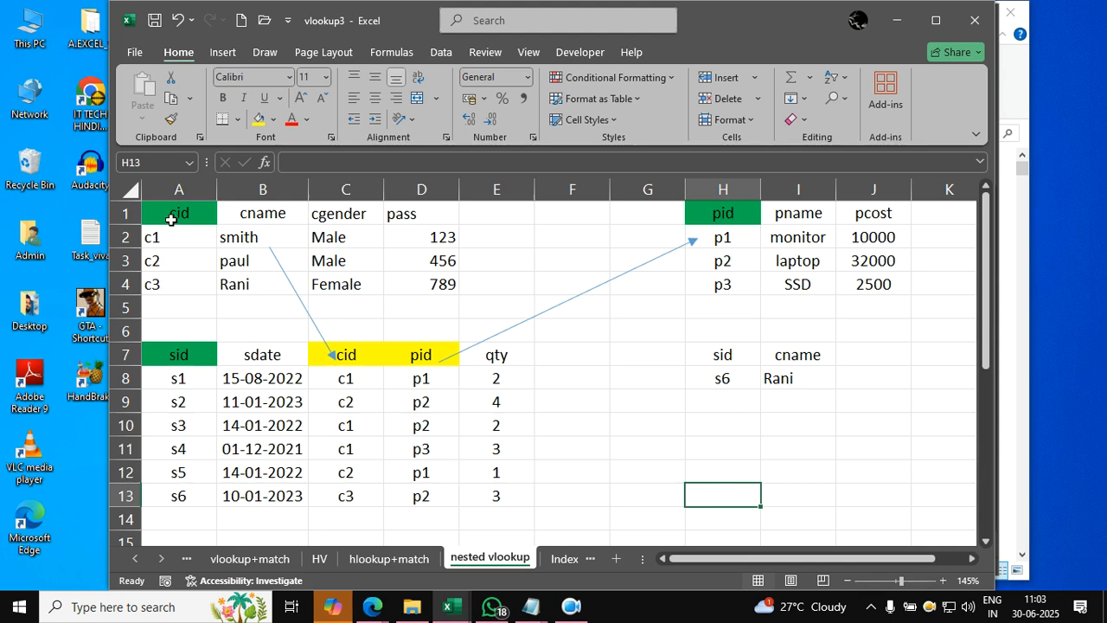
drag(171, 220, 428, 286)
drag(722, 216, 870, 283)
drag(203, 354, 459, 497)
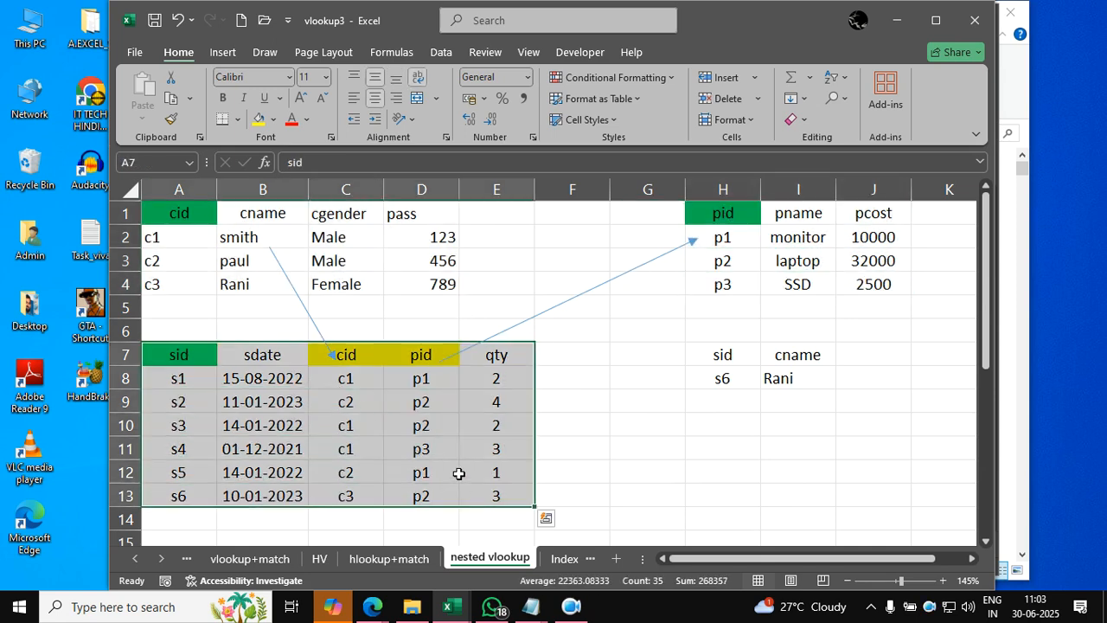
click(457, 473)
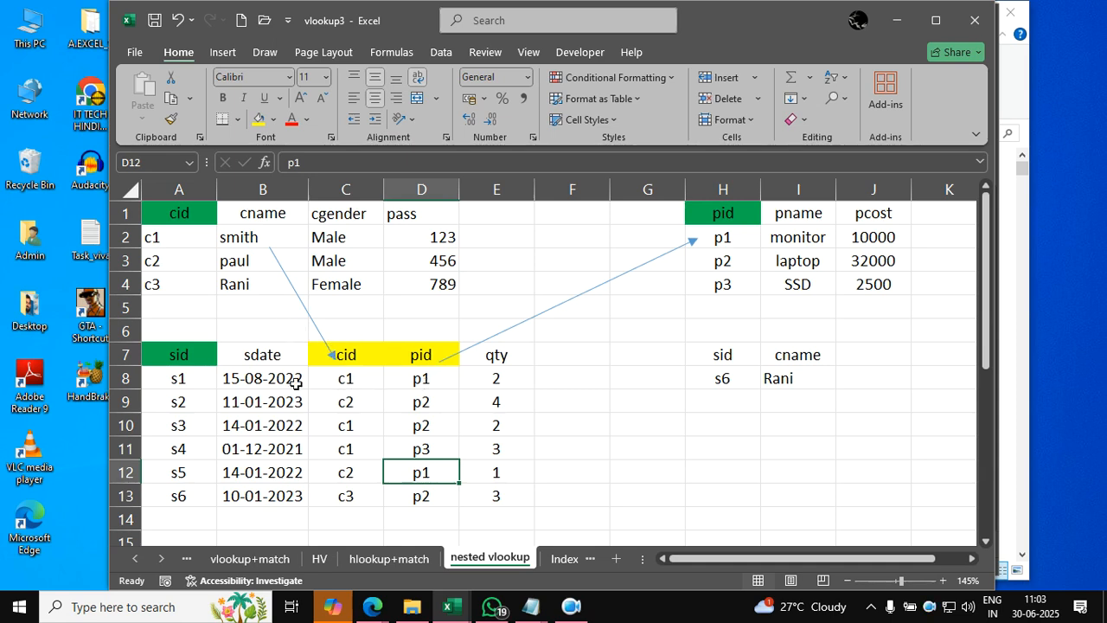
click(183, 377)
click(286, 406)
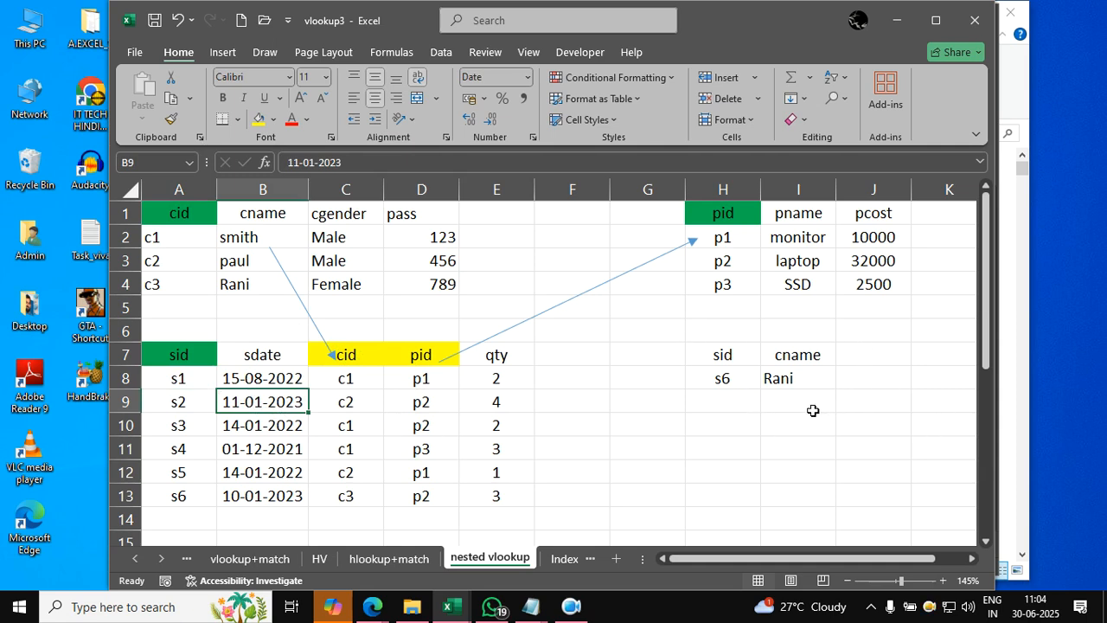
- Test the existing nested lookup by setting the sid in H8 to s1 and then to s2
click(738, 380)
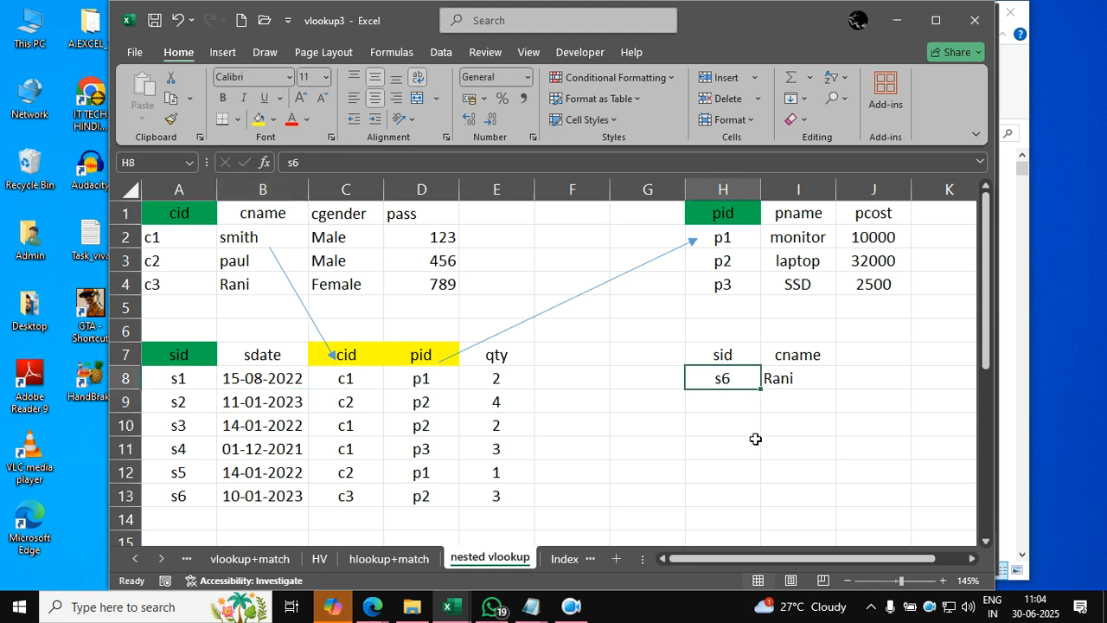
text(s1)
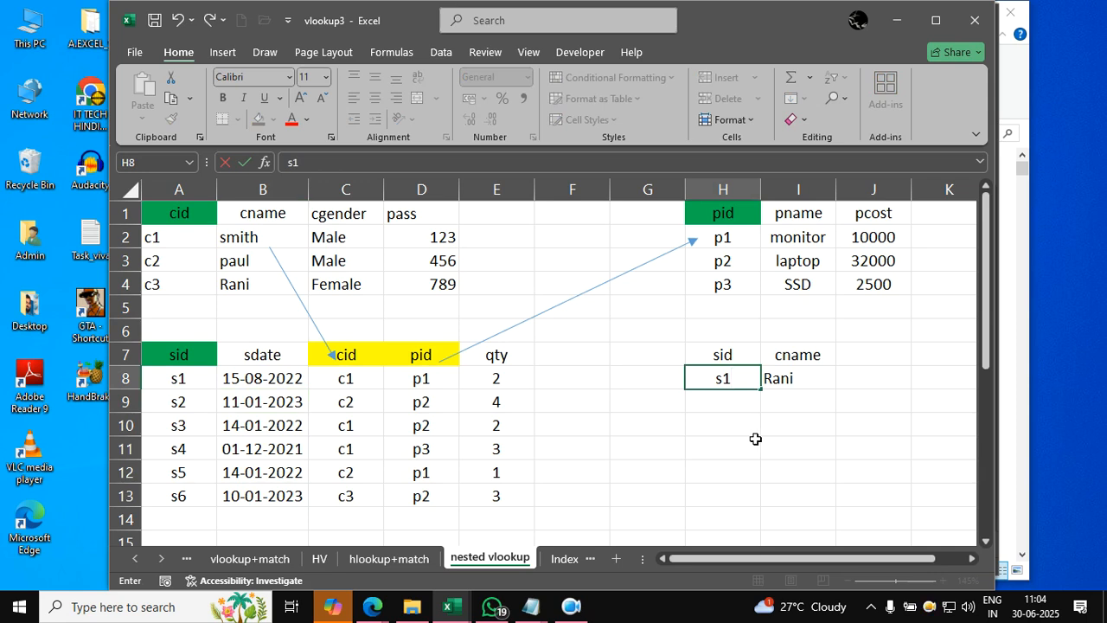
key(Return)
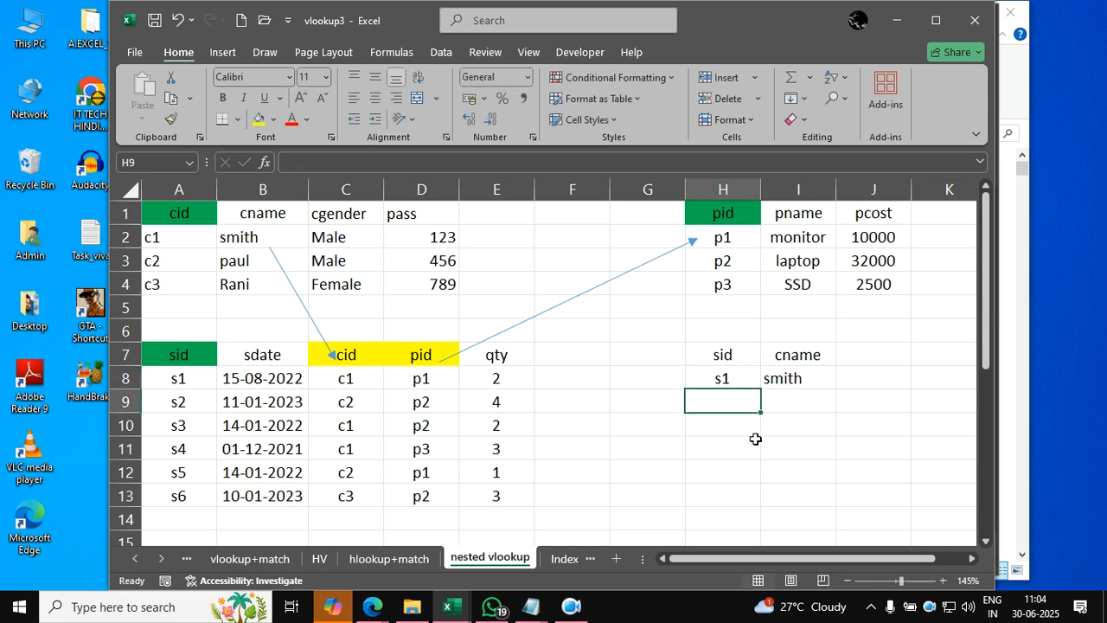
key(Up)
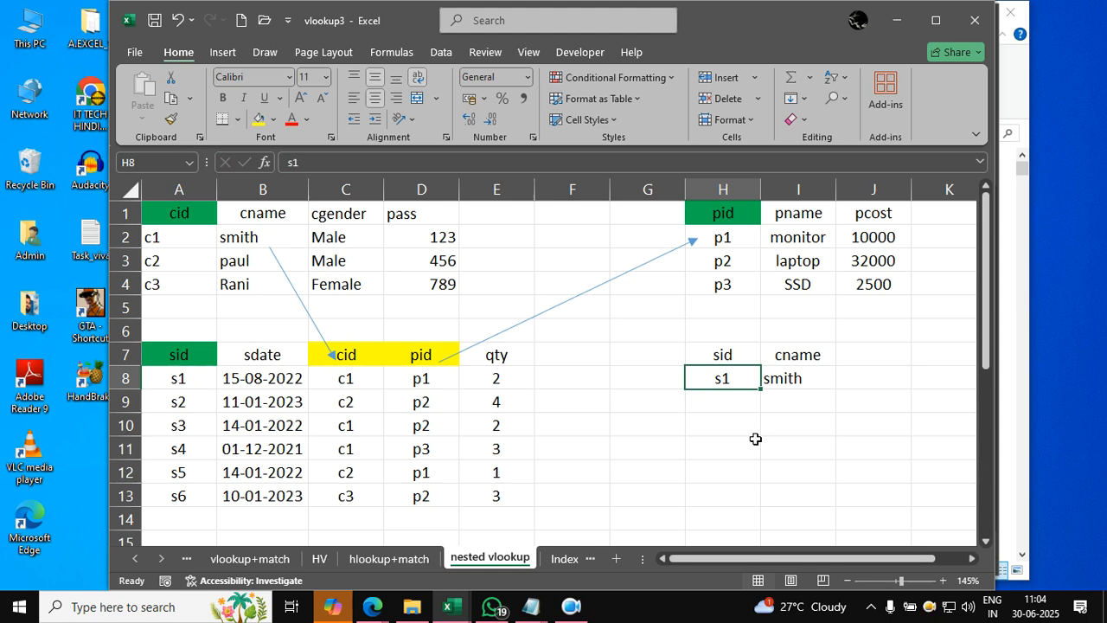
text(s2)
key(Return)
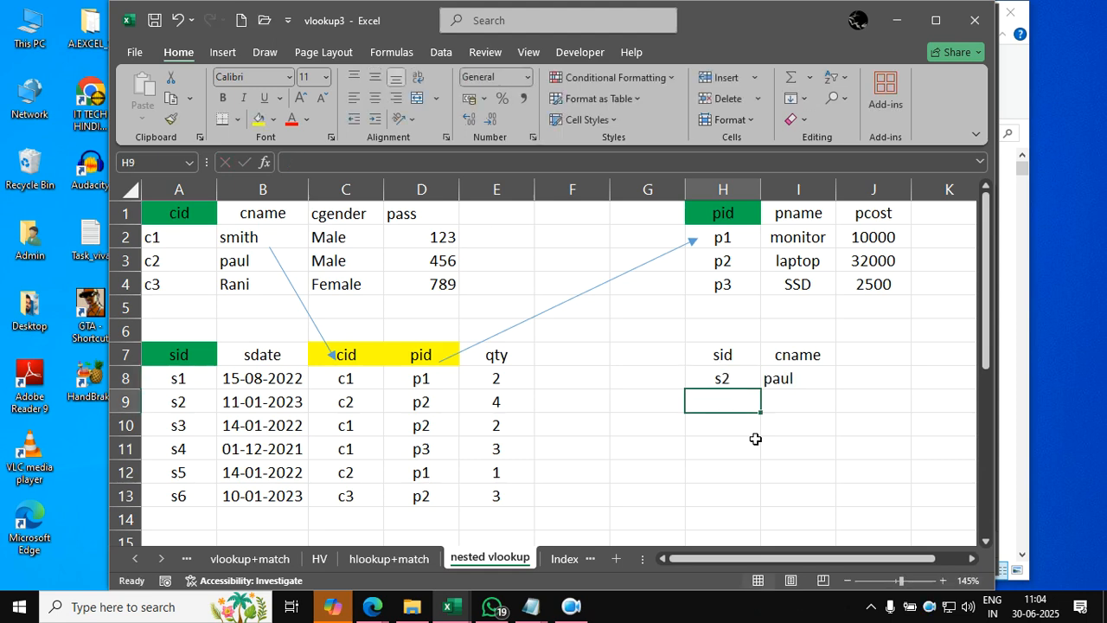
- Clear the existing cname formula from I8 and set the sid in H8 to s4
key(Right)
key(shift+Up)
key(Delete)
key(Left)
key(Up)
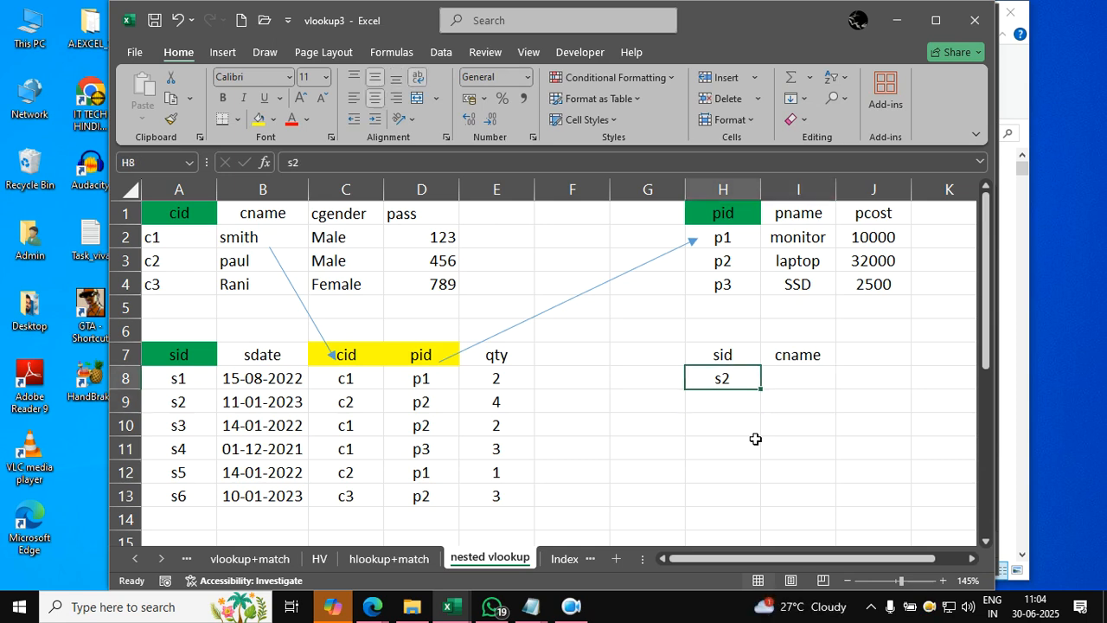
text(s4)
key(Return)
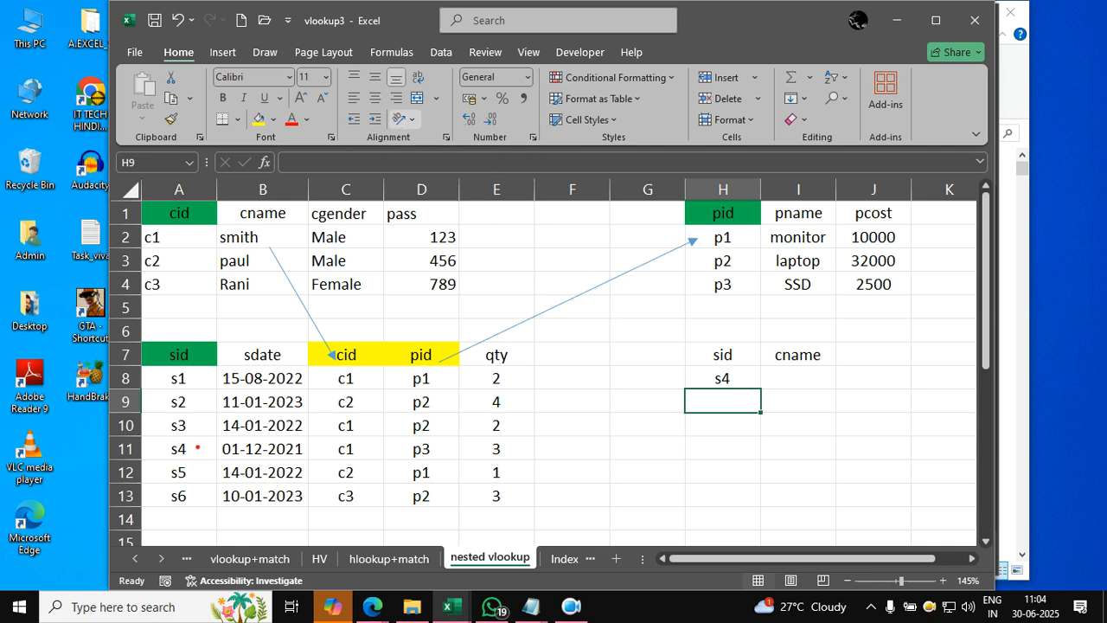
mouse_move(192, 449)
mouse_down()
mouse_move(242, 475)
mouse_move(327, 458)
mouse_up()
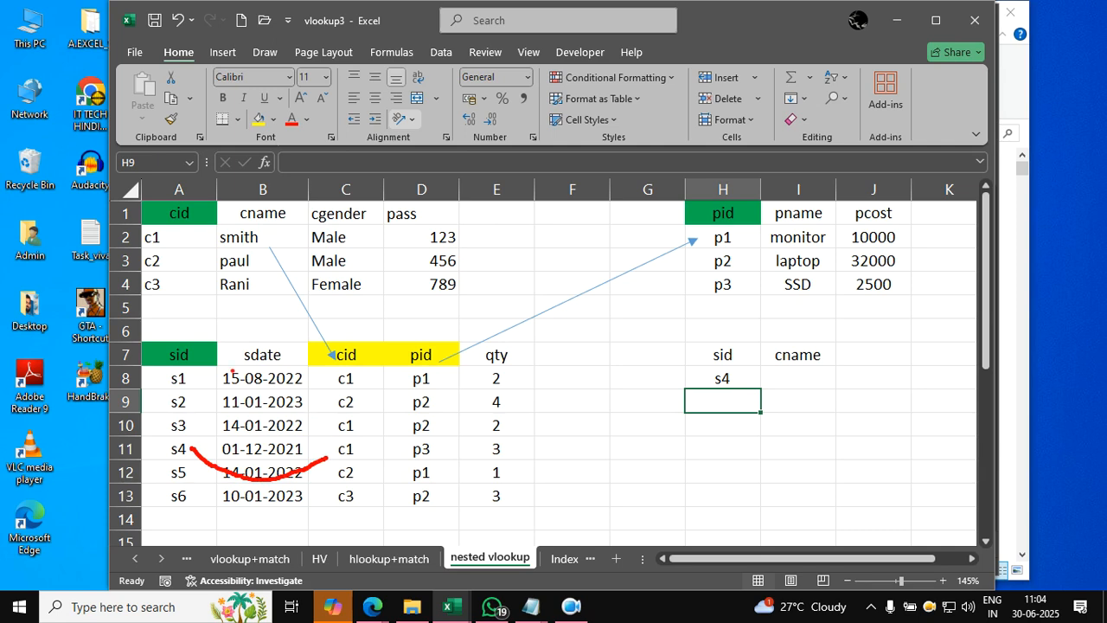
mouse_move(169, 243)
mouse_down()
mouse_move(199, 256)
mouse_move(220, 239)
mouse_up()
mouse_move(222, 321)
mouse_down()
mouse_move(65, 486)
mouse_move(526, 543)
mouse_move(308, 339)
mouse_move(159, 331)
mouse_up()
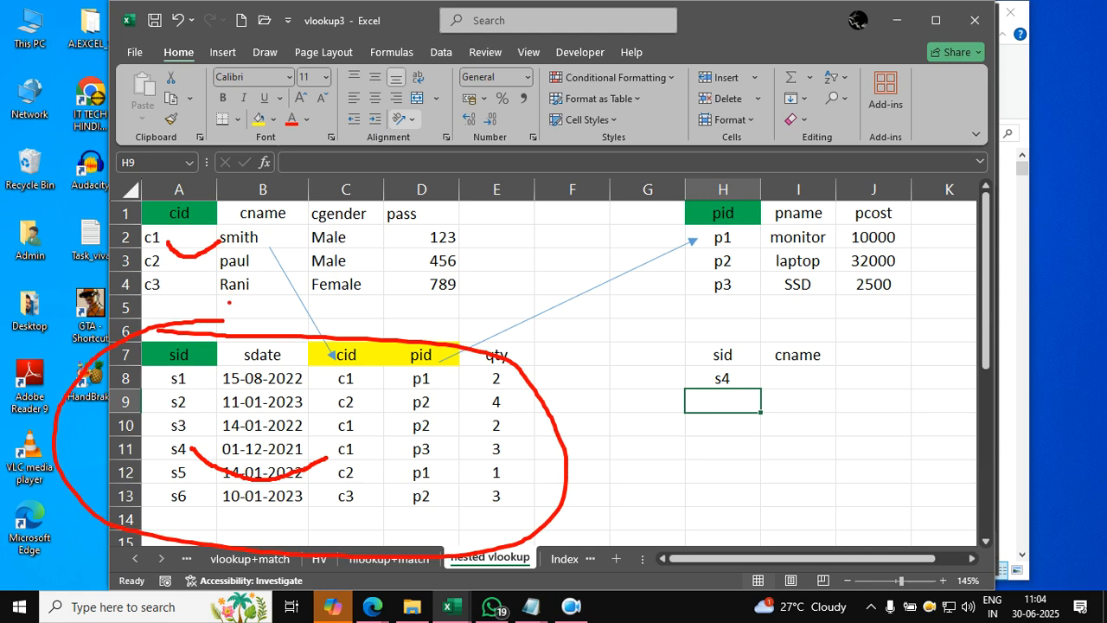
mouse_move(208, 179)
mouse_down()
mouse_move(97, 260)
mouse_move(490, 199)
mouse_move(251, 146)
mouse_up()
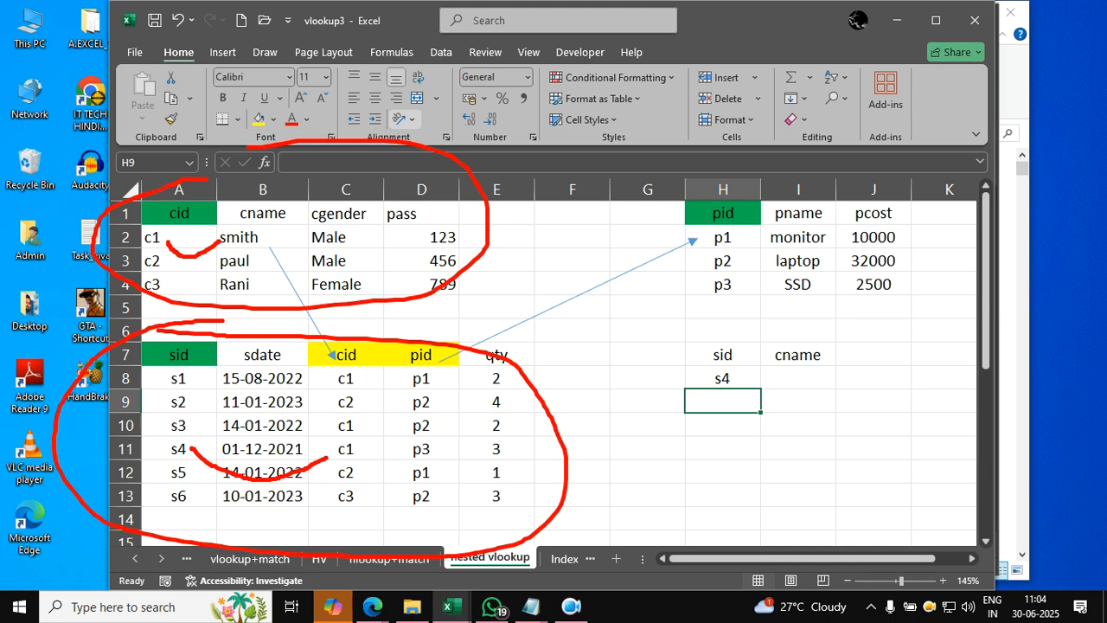
key(Escape)
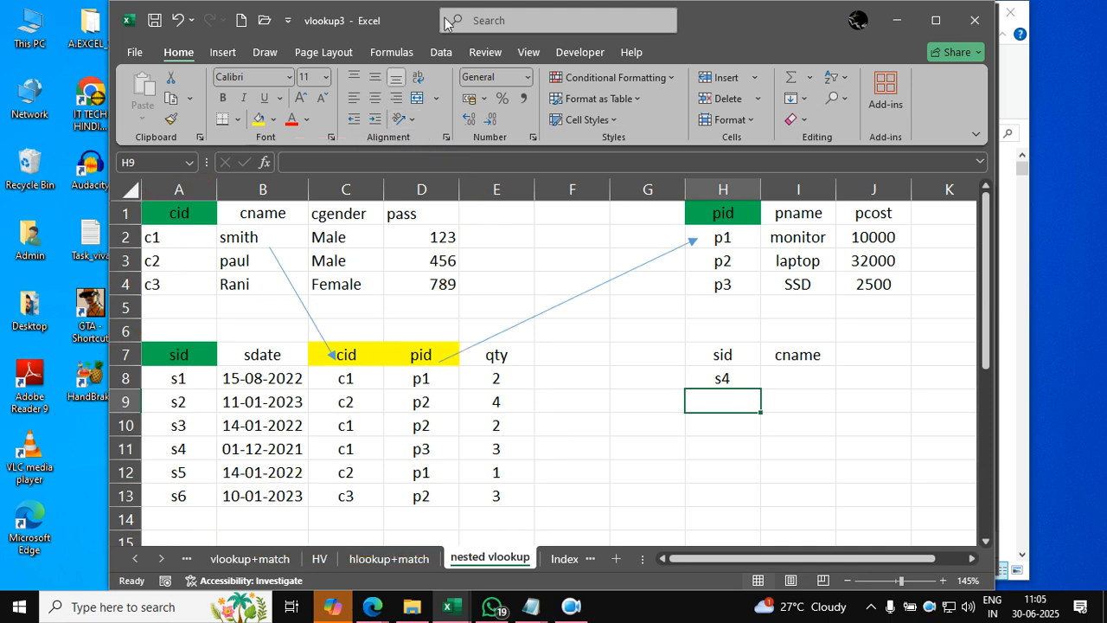
- Enter =VLOOKUP(H8,A7:E13,3,FALSE) in I8 to look up the cid of the sid in H8 from the sales table
click(795, 372)
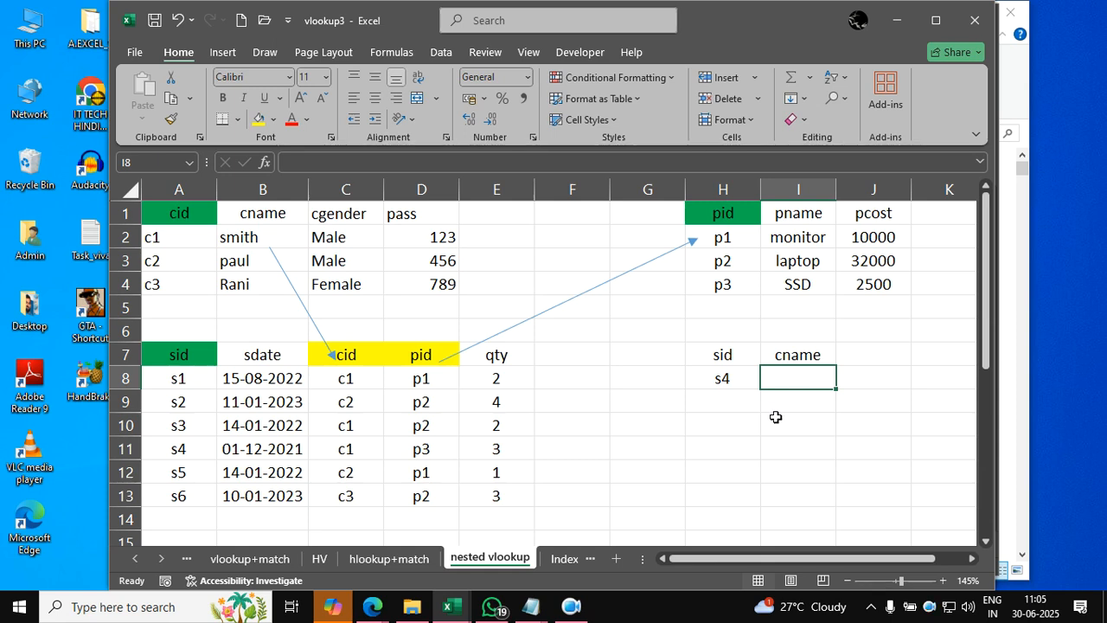
text(=v)
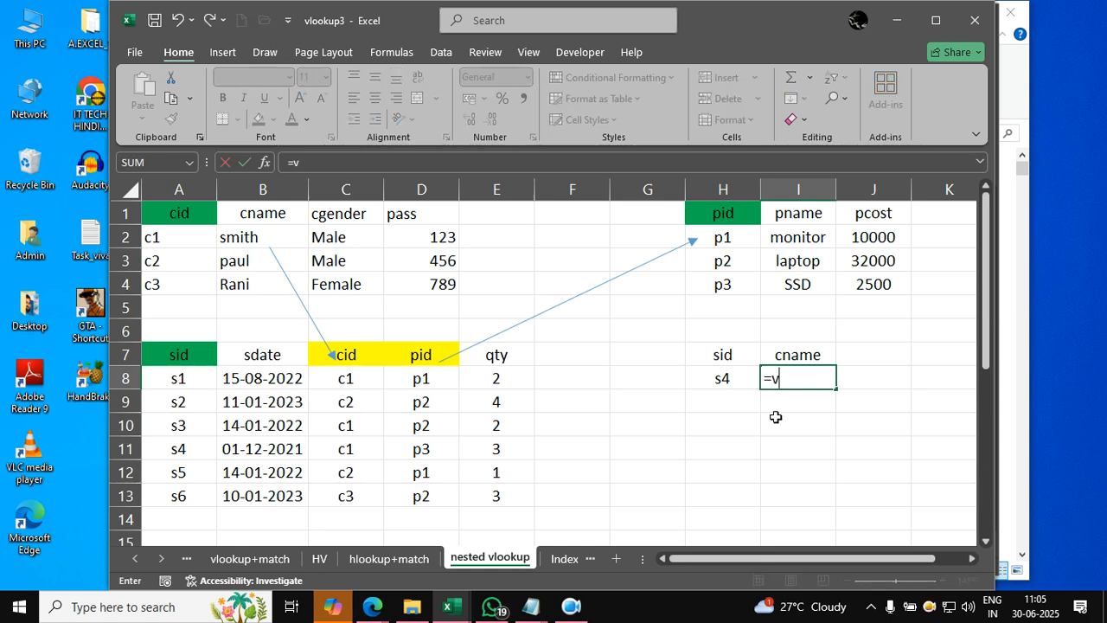
key(BackSpace)
text(vlook)
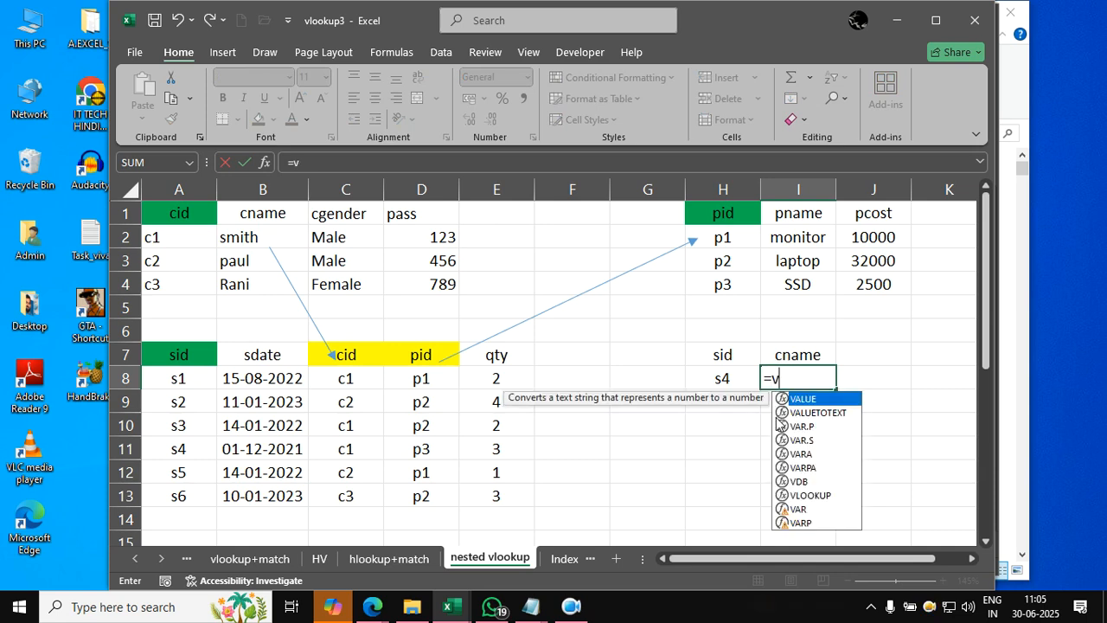
text(up()
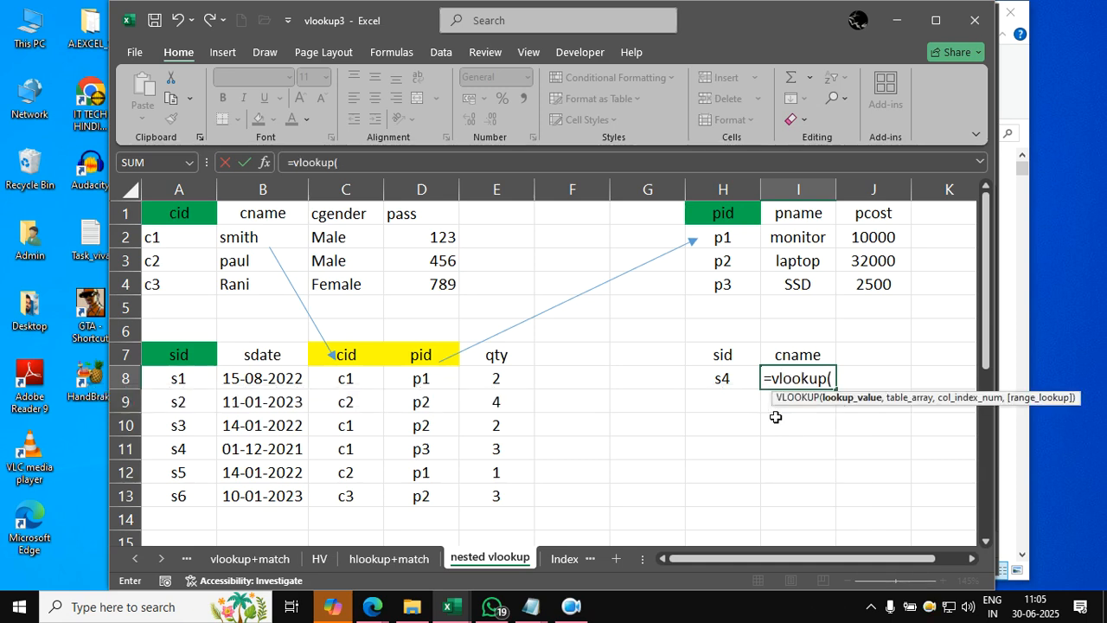
key(Left)
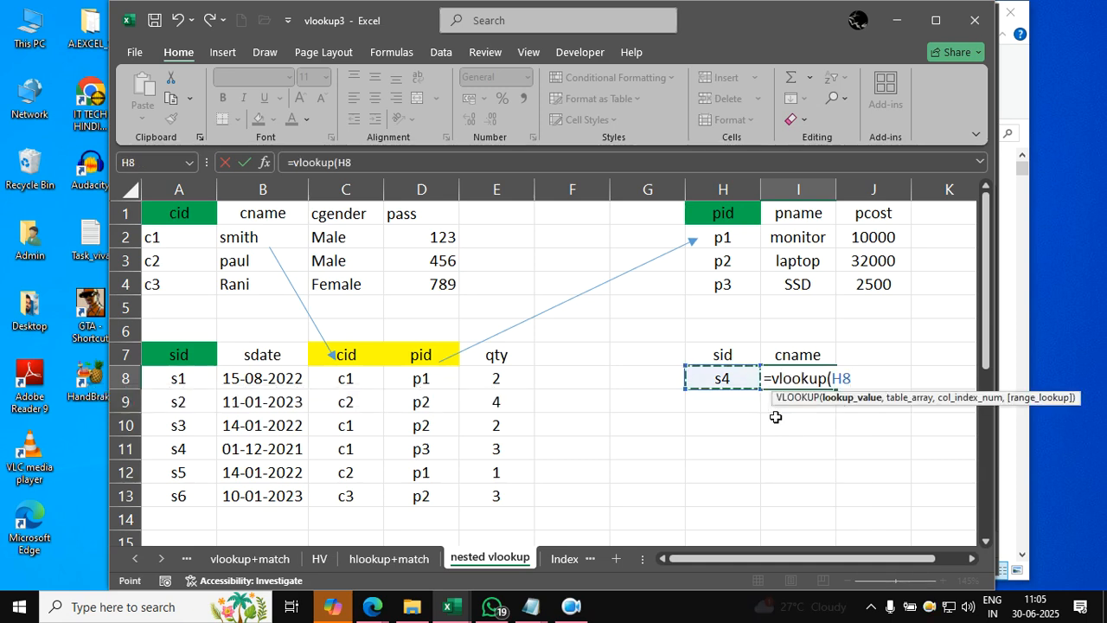
text(,)
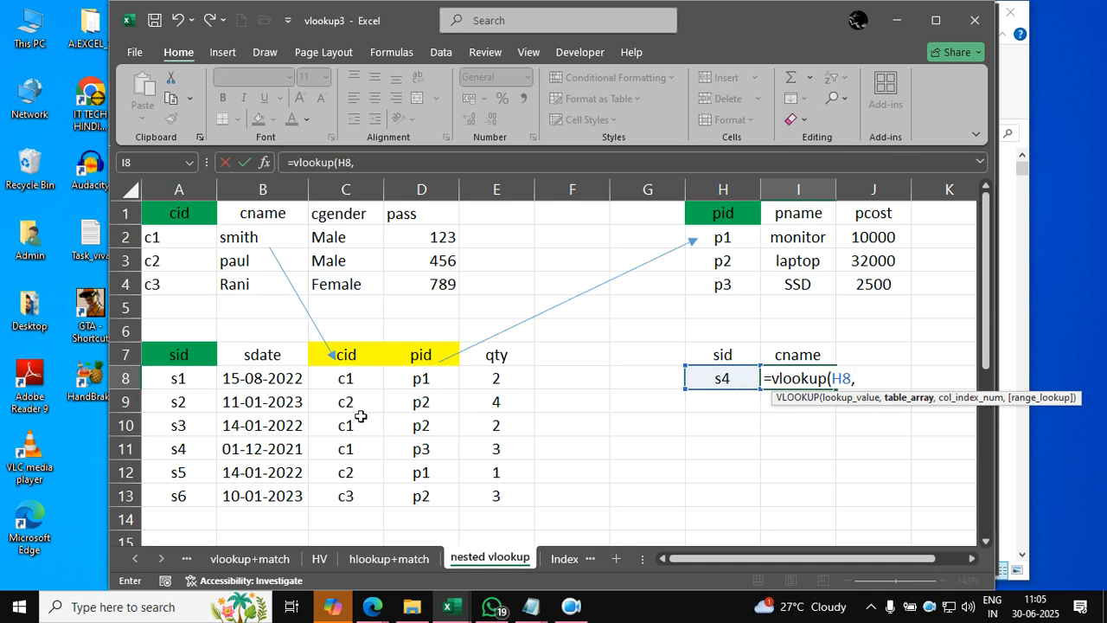
drag(178, 355, 484, 499)
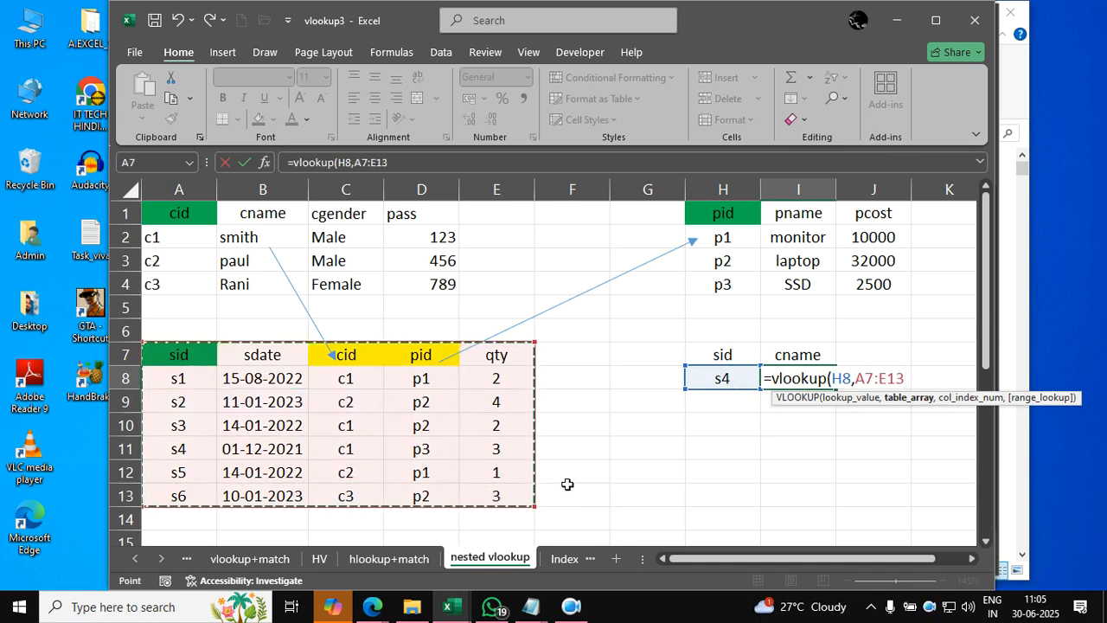
text(,)
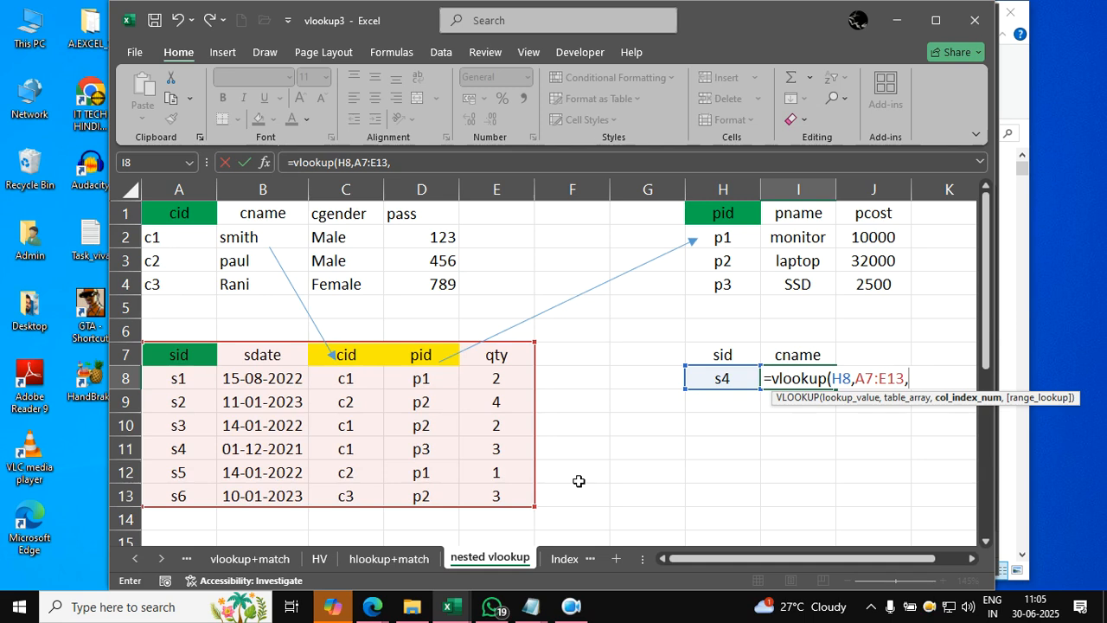
text(3)
text(,f)
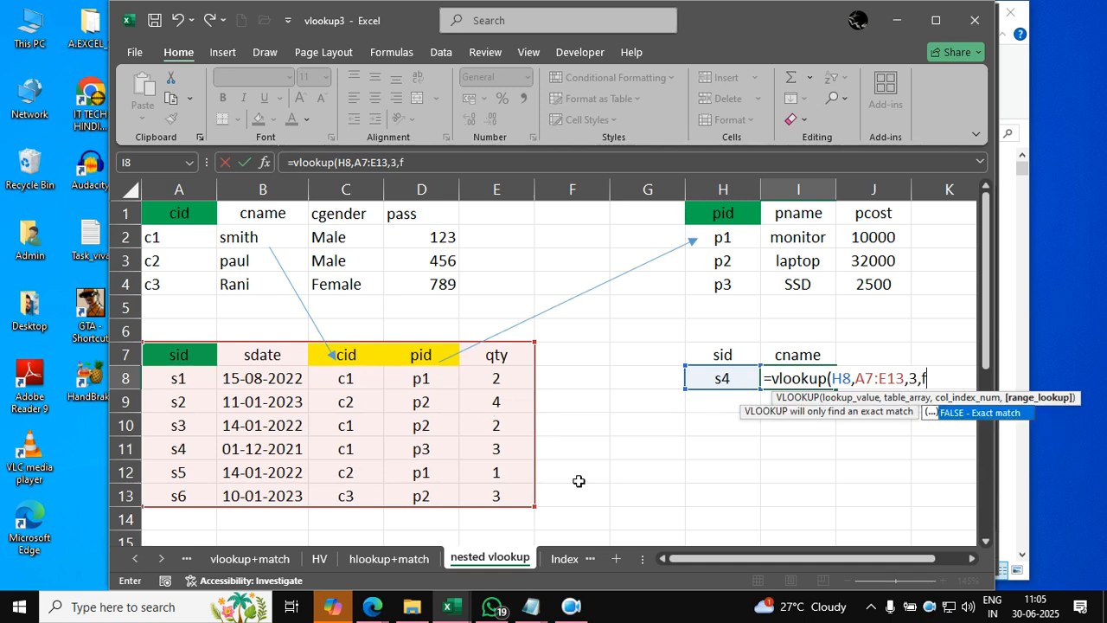
text(alse))
key(Return)
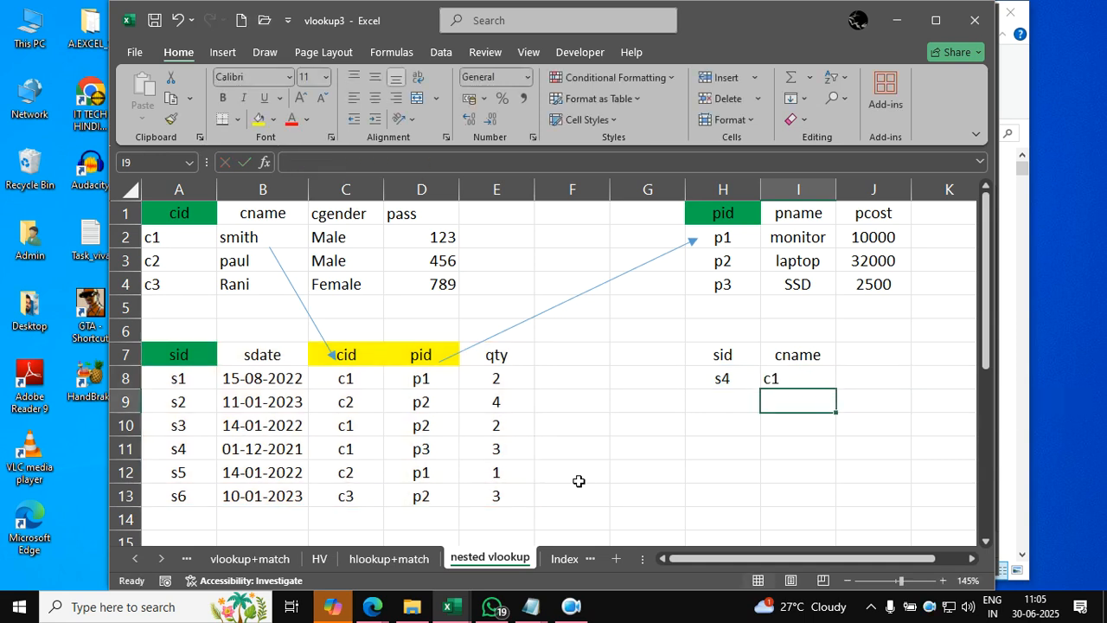
- Enter =VLOOKUP(I8,A1:D4,2,FALSE) in I9 to look up the customer name for the cid in I8
key(Up)
key(Right)
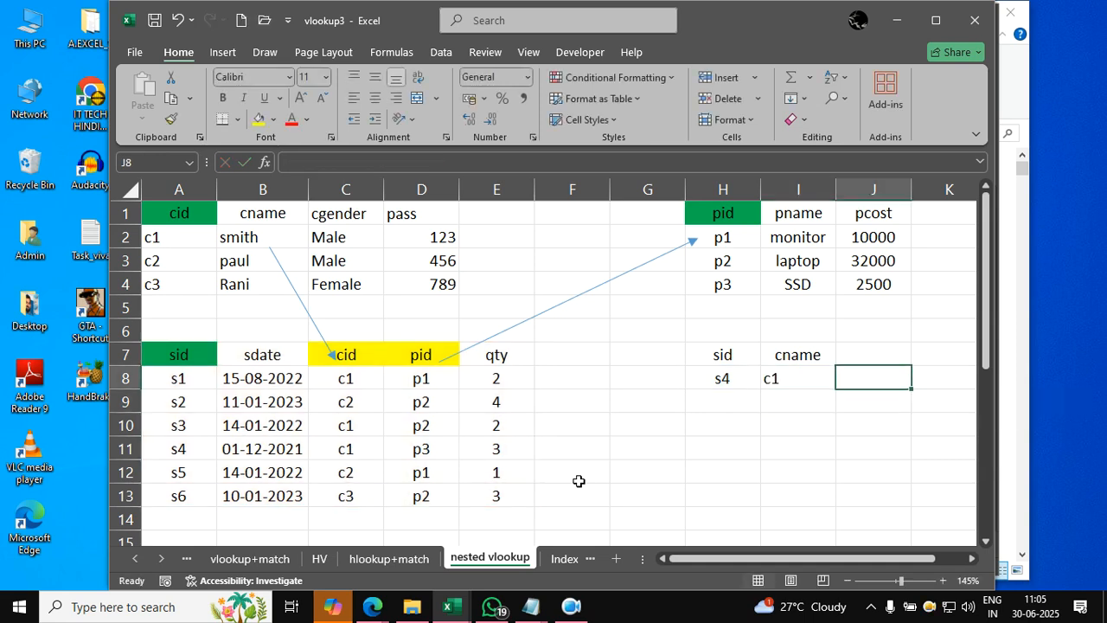
key(Left)
key(Down)
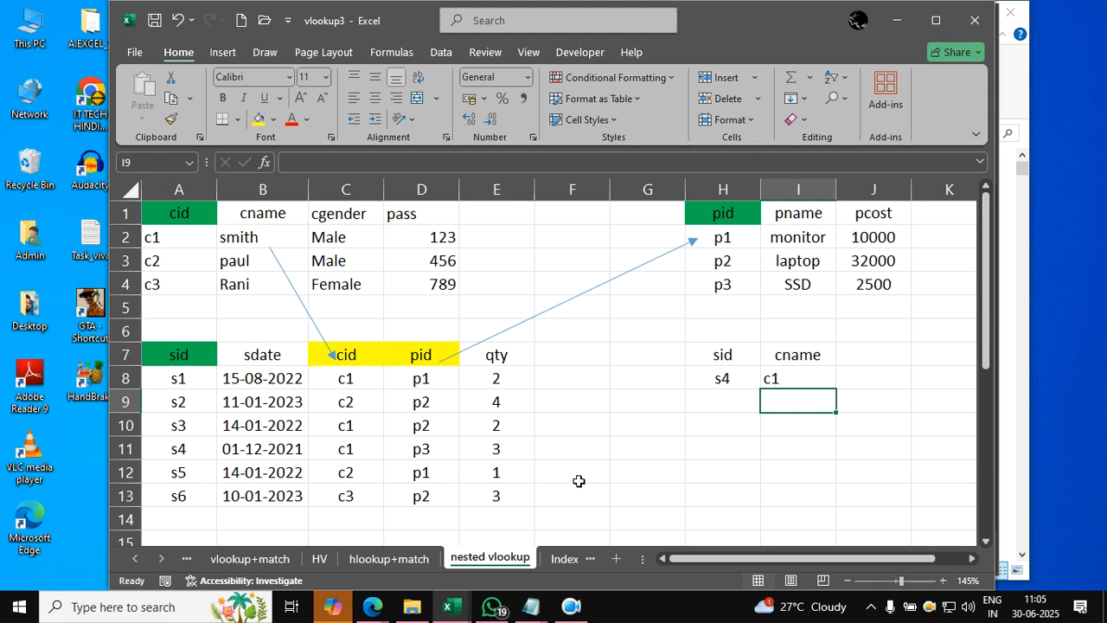
text(=v)
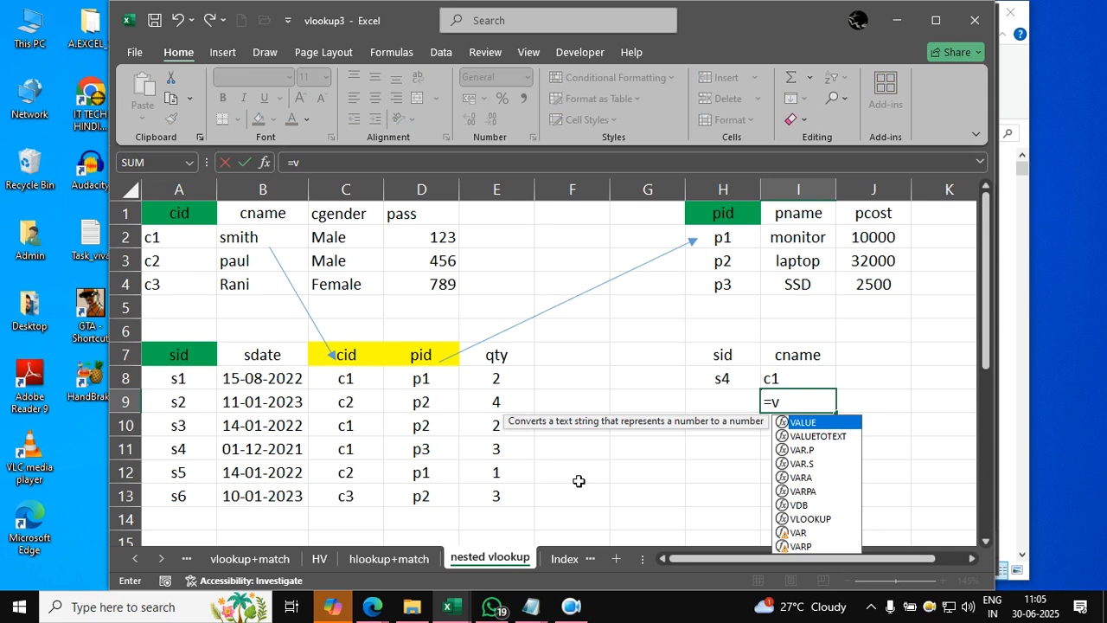
key(BackSpace)
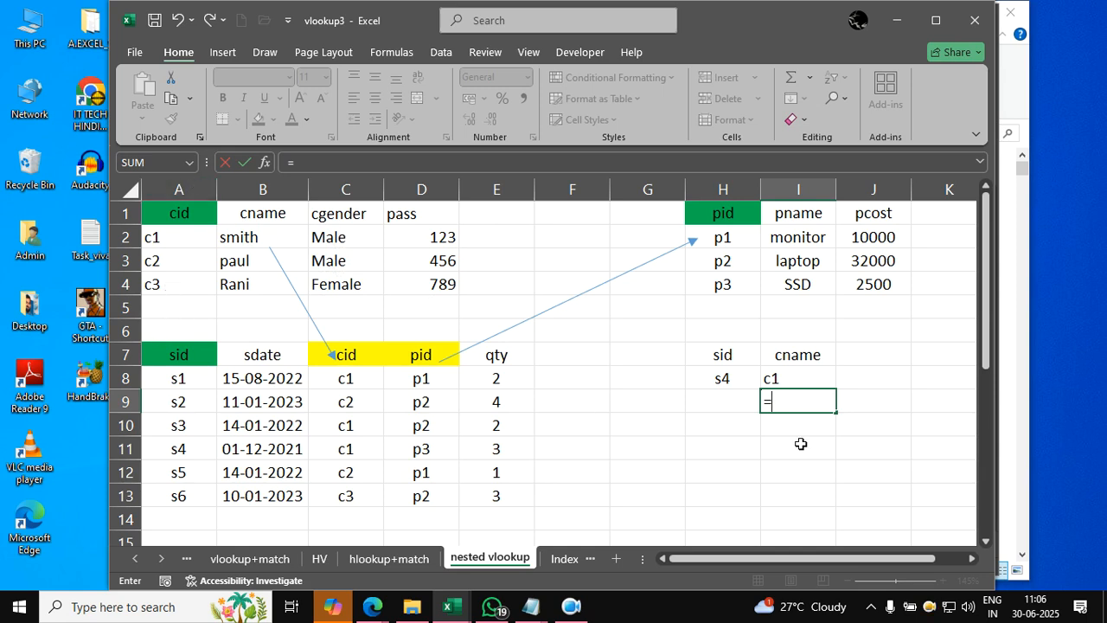
text(vloo)
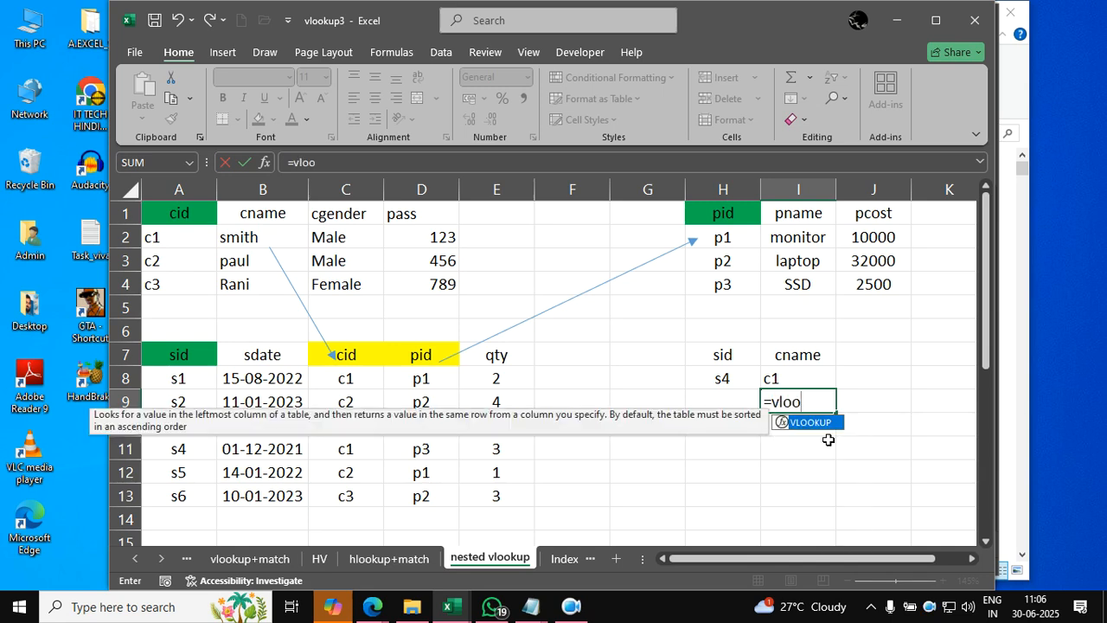
text(kup()
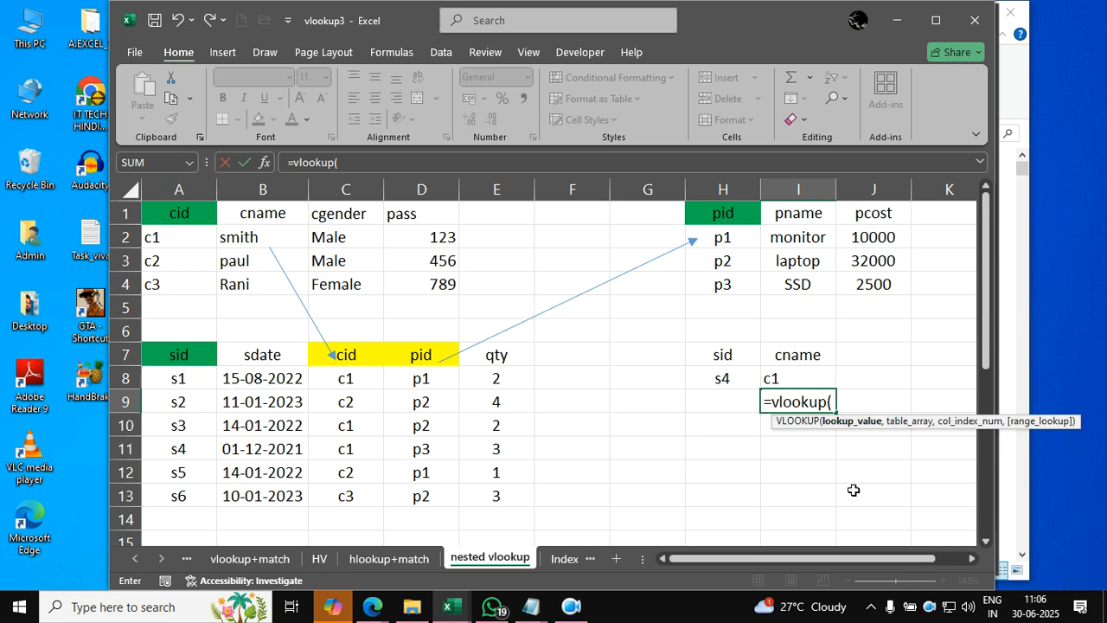
click(801, 382)
text(,)
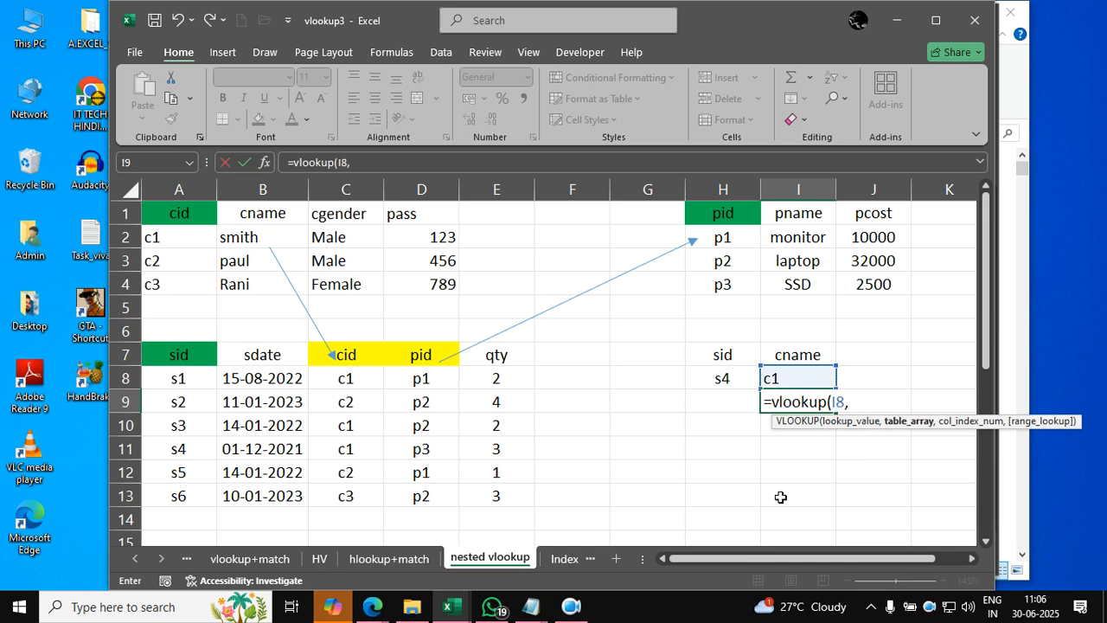
drag(191, 213, 437, 275)
text(,)
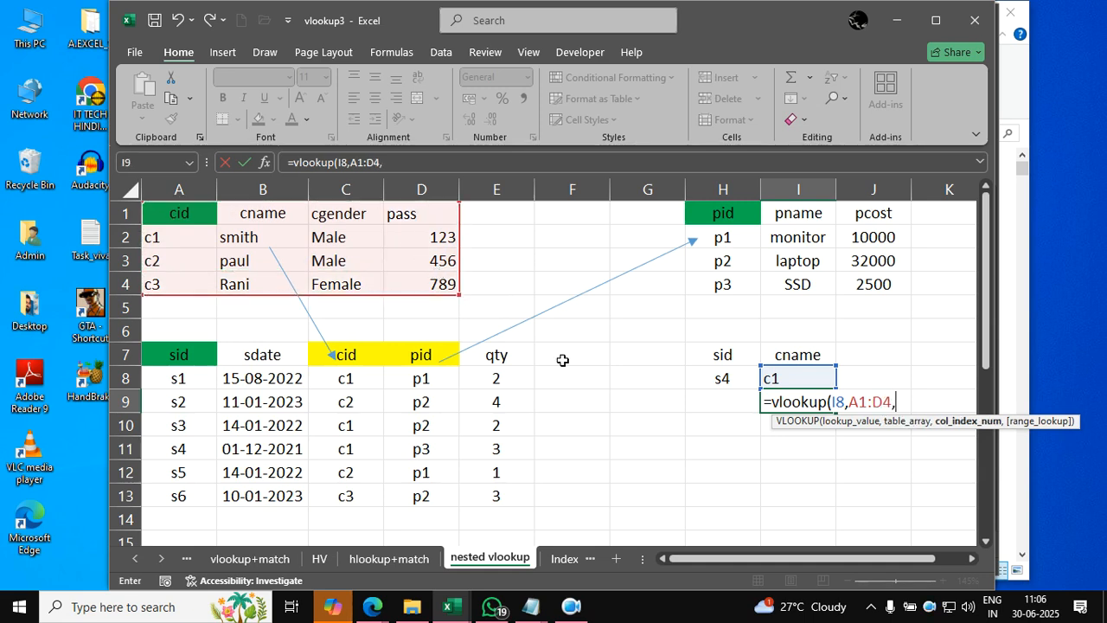
text(2,fa)
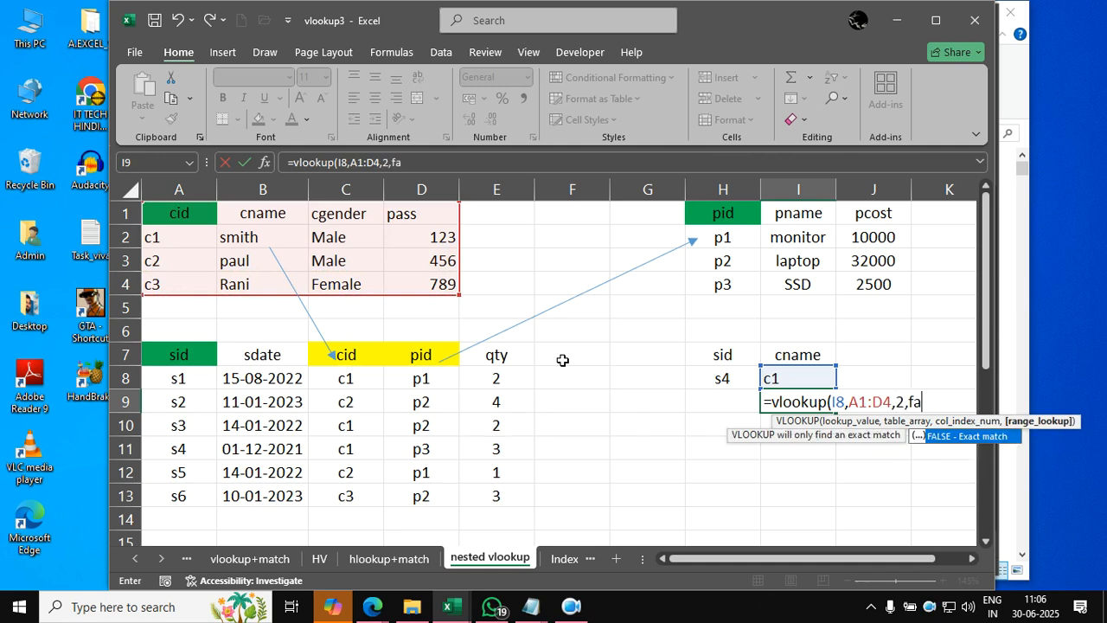
text(lse))
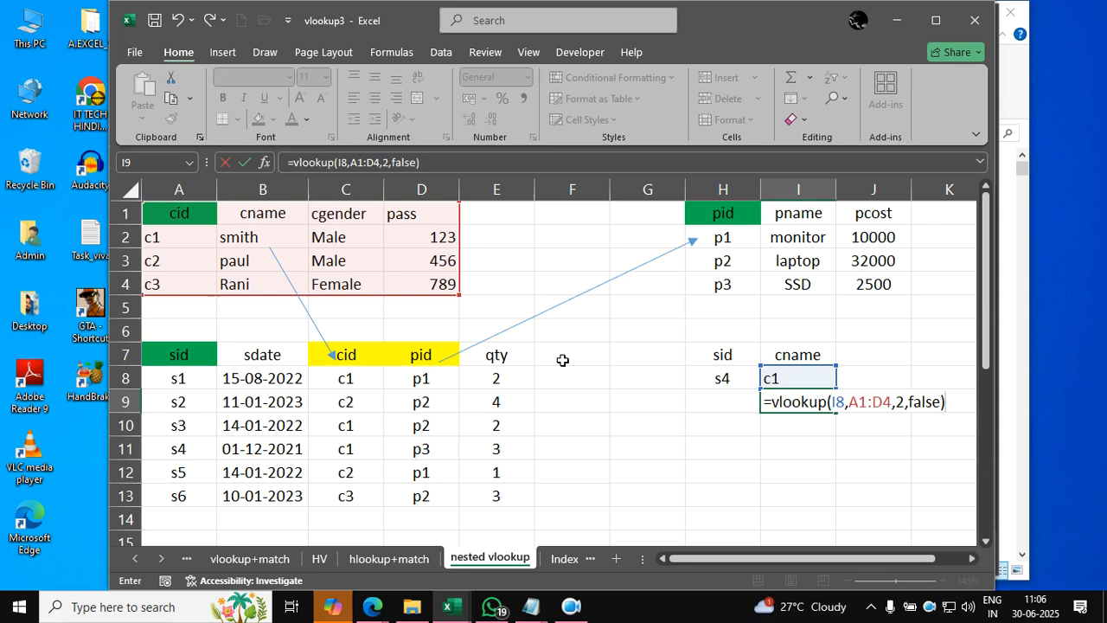
key(Return)
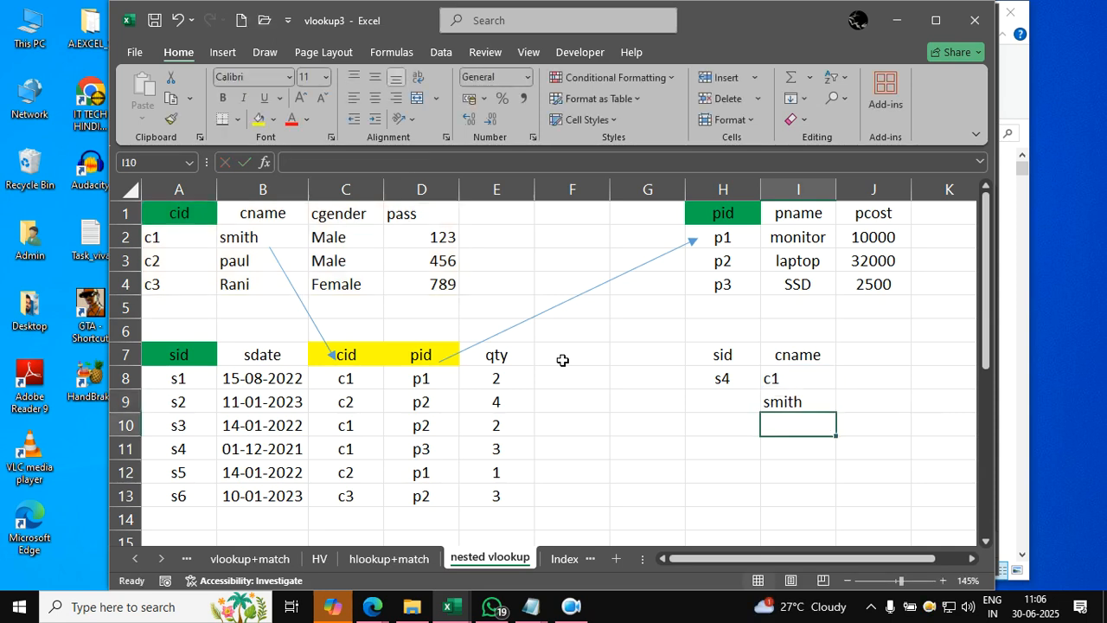
- Test both lookups by setting the sid in H8 to s6
key(Left)
key(Left)
key(Up)
key(Up)
key(Up)
key(Right)
key(Down)
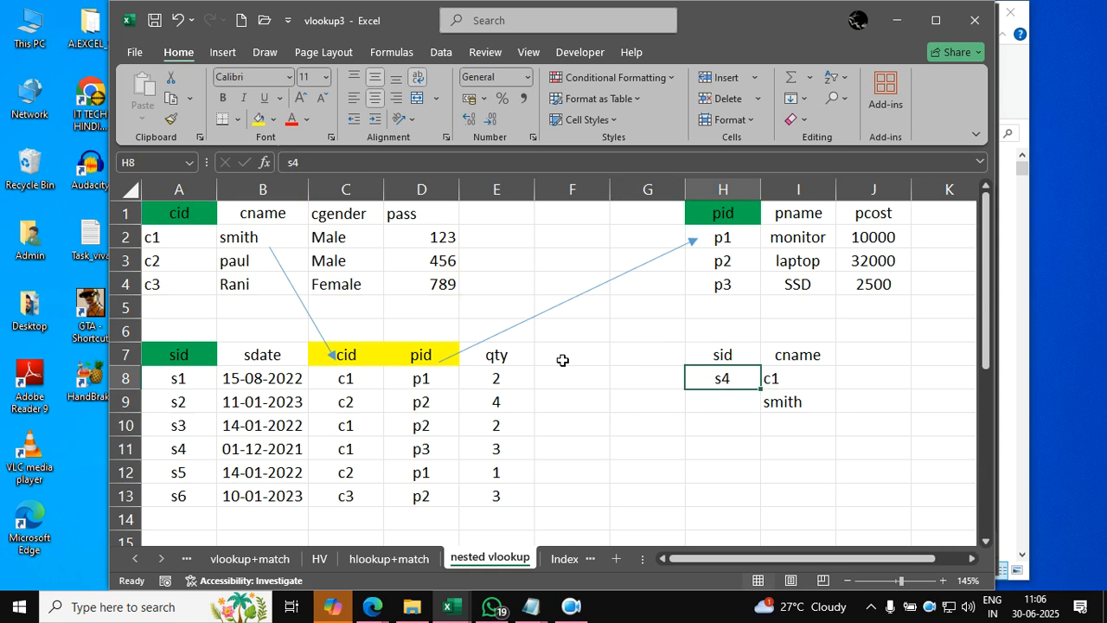
text(s6)
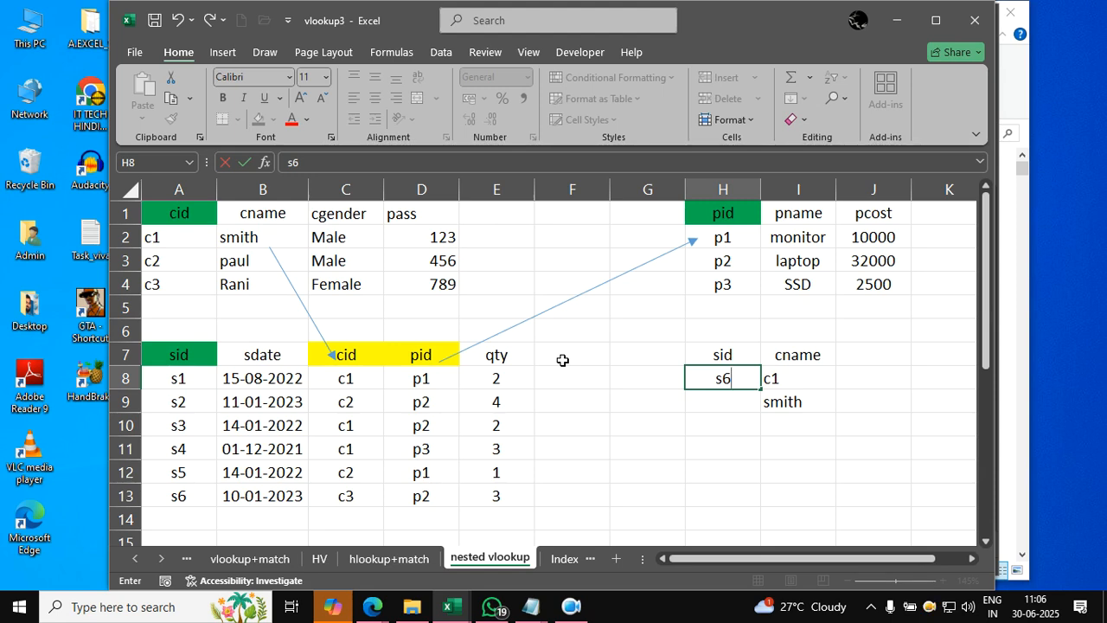
key(Left)
key(Down)
key(Down)
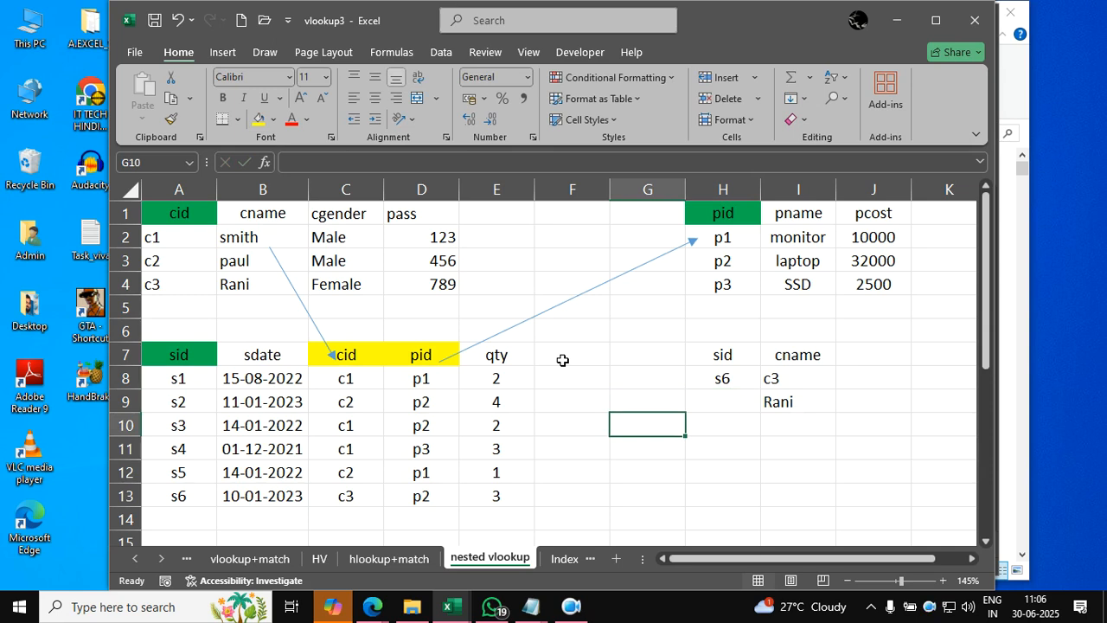
- Clear the cid lookup in I8 to test how I9 depends on it, and undo the deletion
click(791, 377)
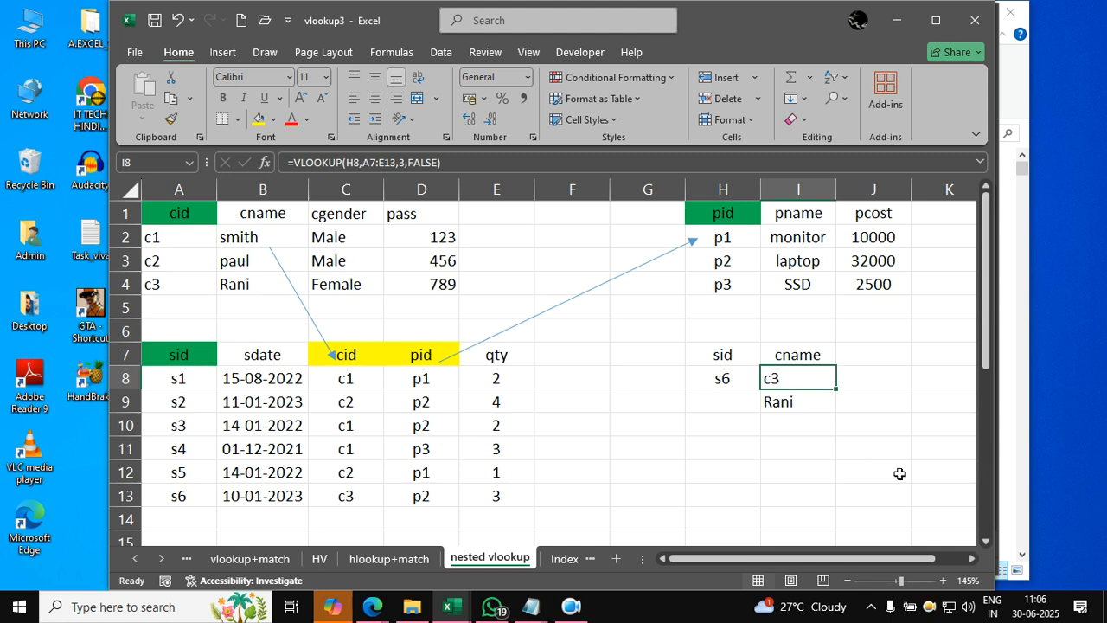
key(Delete)
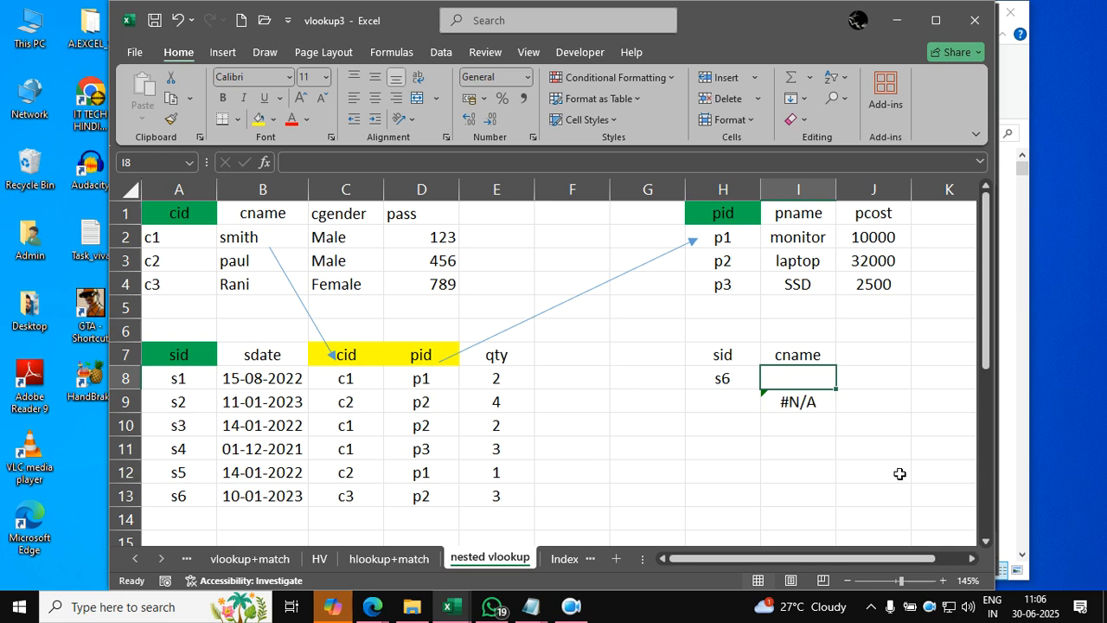
key(ctrl+z)
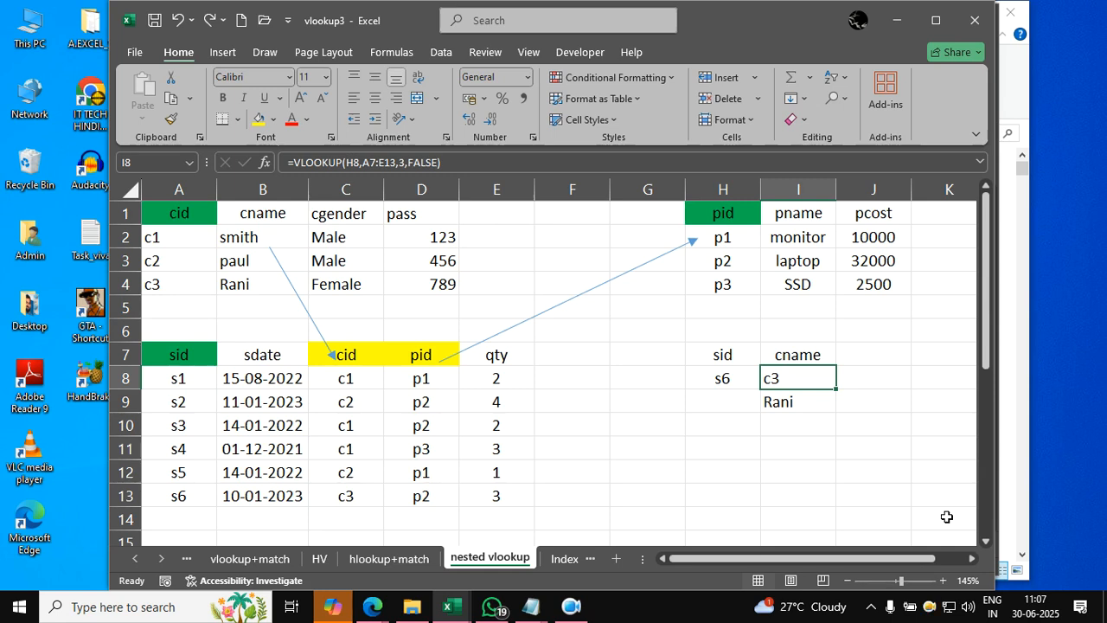
- Copy the VLOOKUP(H8,A7:E13,3,FALSE) expression from the formula in I8 without its equals sign
key(Down)
key(Up)
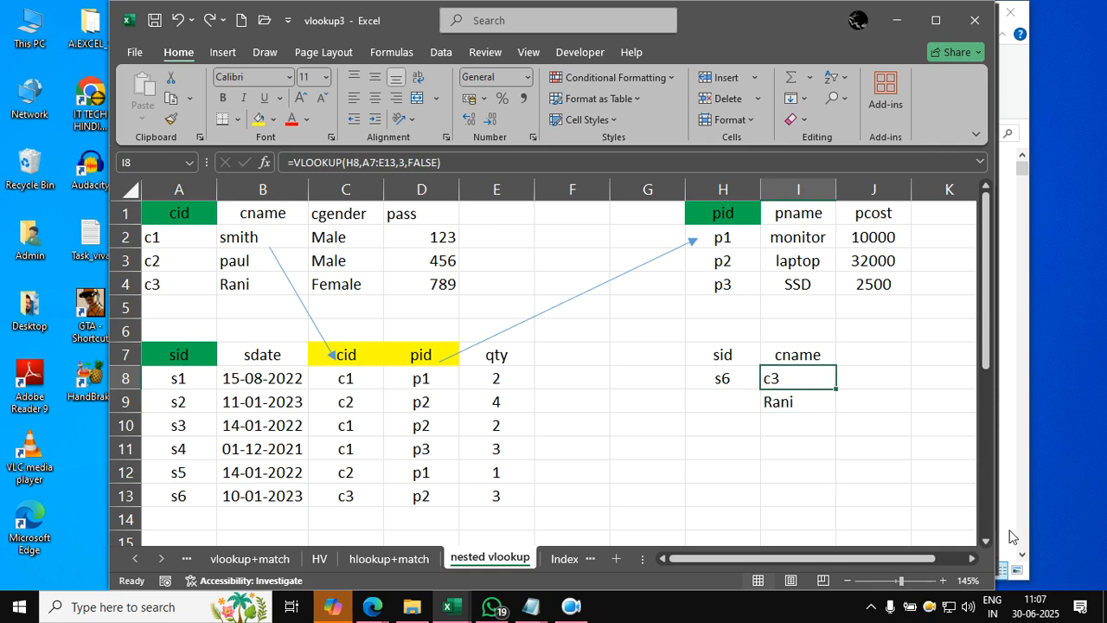
double_click(787, 380)
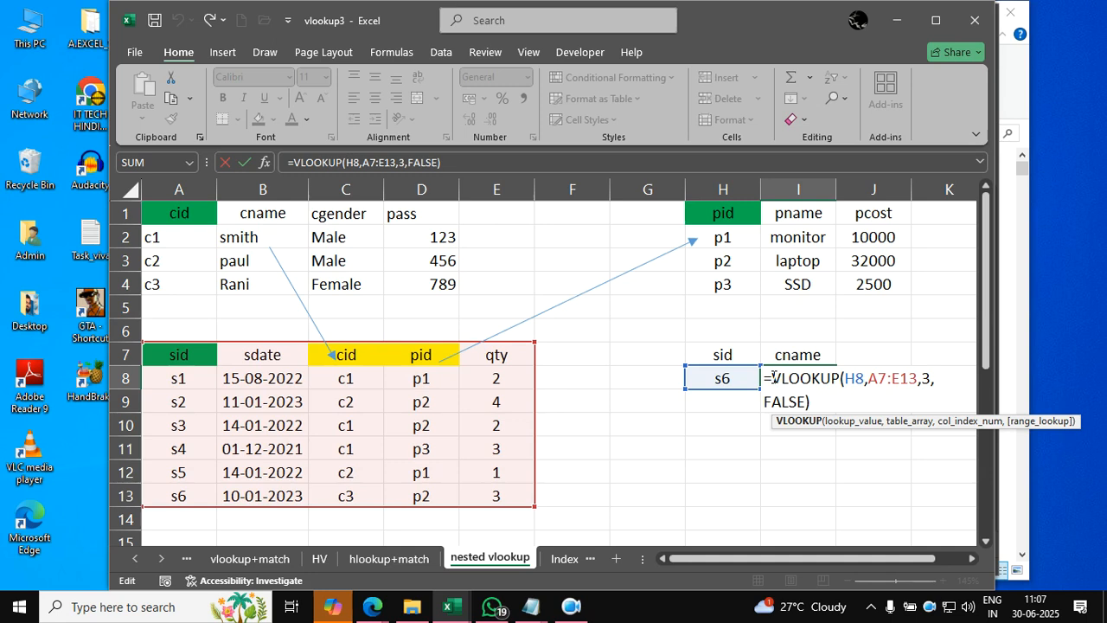
drag(771, 378, 813, 398)
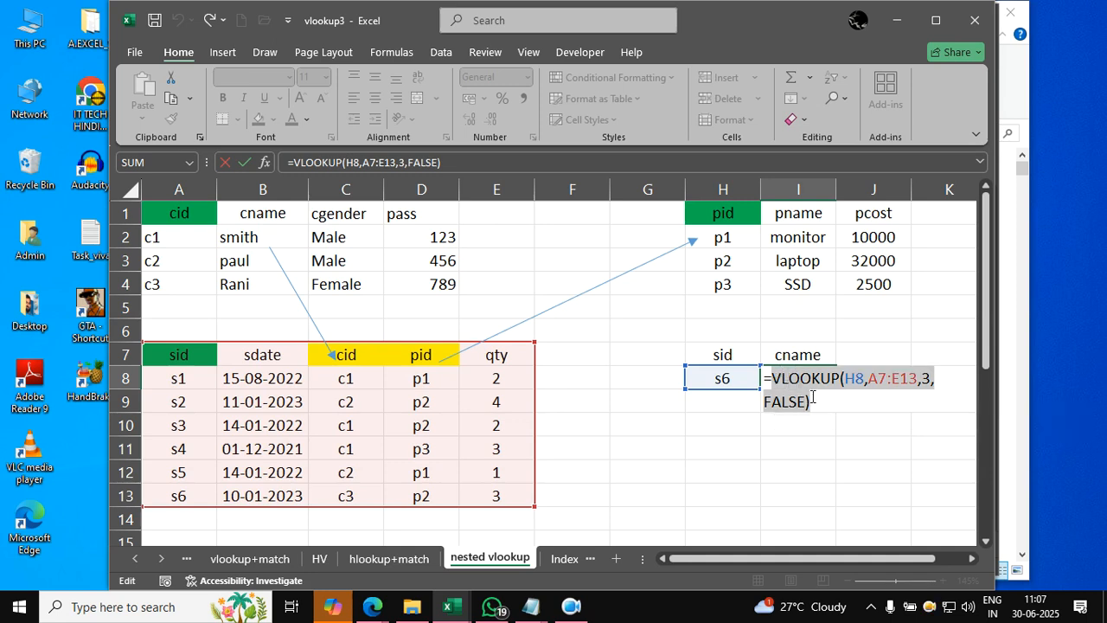
key(Escape)
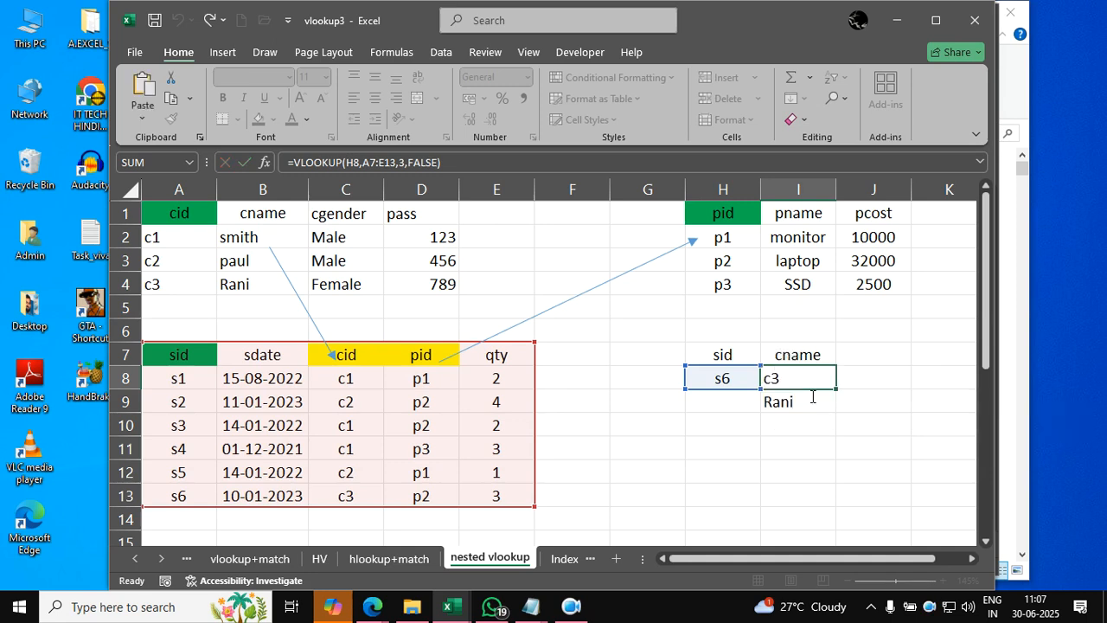
- Review the customer name lookup formula in I9 and move it to G12
double_click(809, 395)
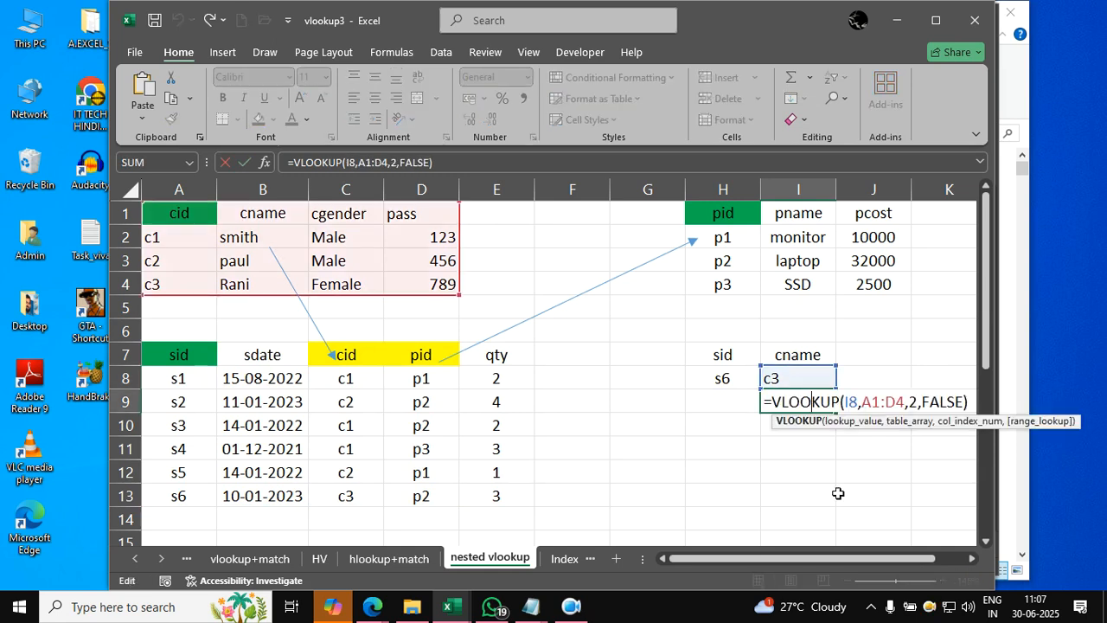
key(ctrl+Return)
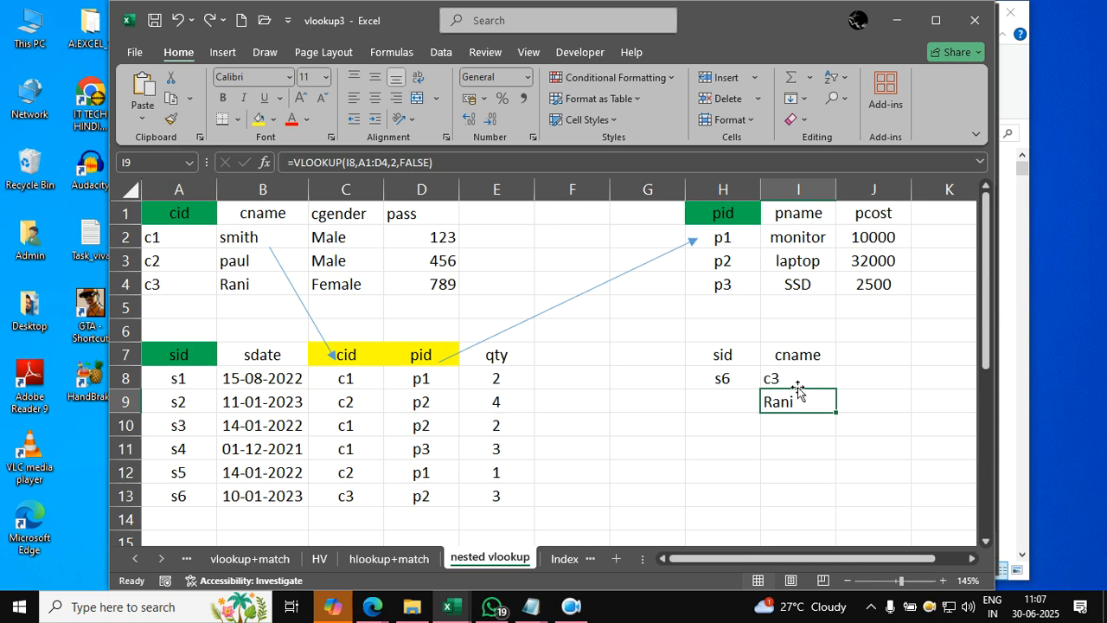
drag(794, 417, 647, 484)
- Compare the customer name lookup formula in G12 with the cid lookup formula in I8 that it refers to
click(784, 378)
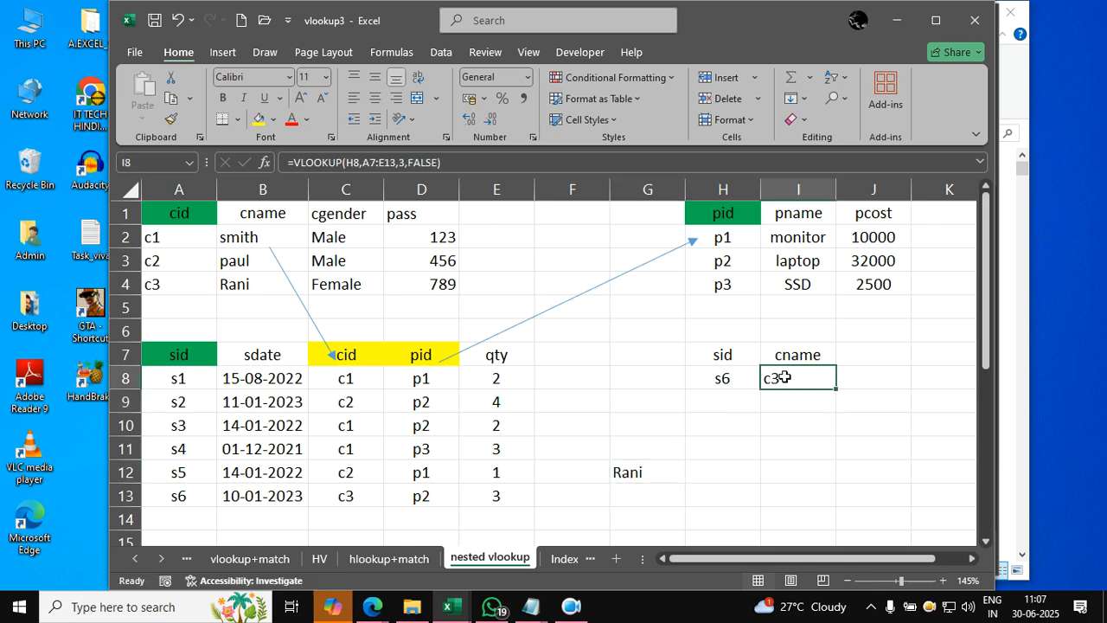
double_click(649, 469)
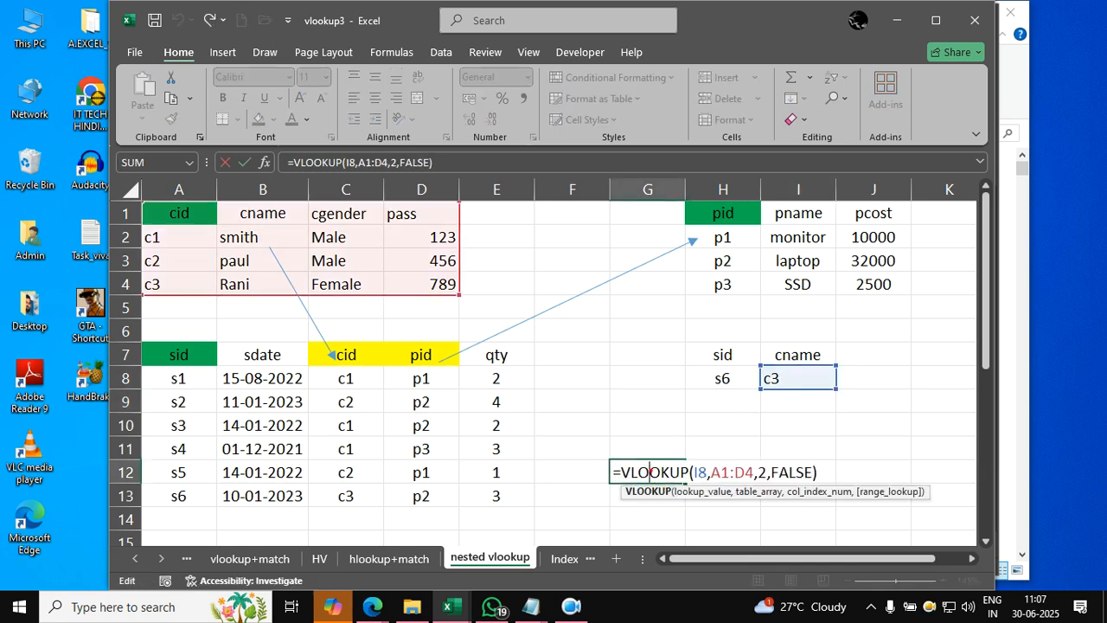
mouse_move(668, 462)
mouse_down()
mouse_move(700, 464)
mouse_move(785, 396)
mouse_up()
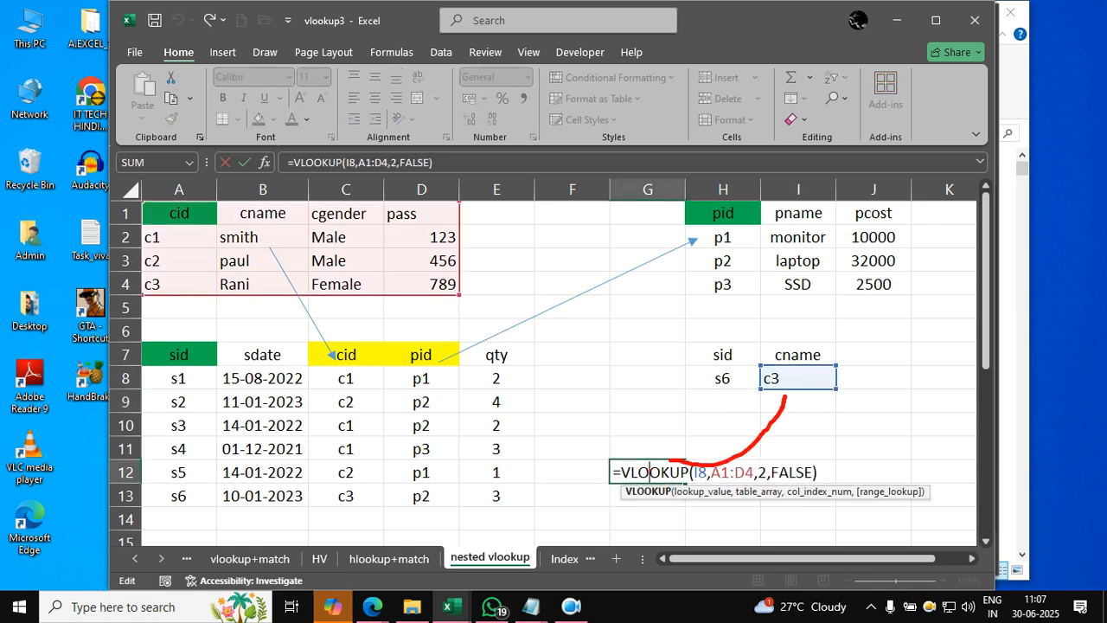
key(Escape)
click(783, 379)
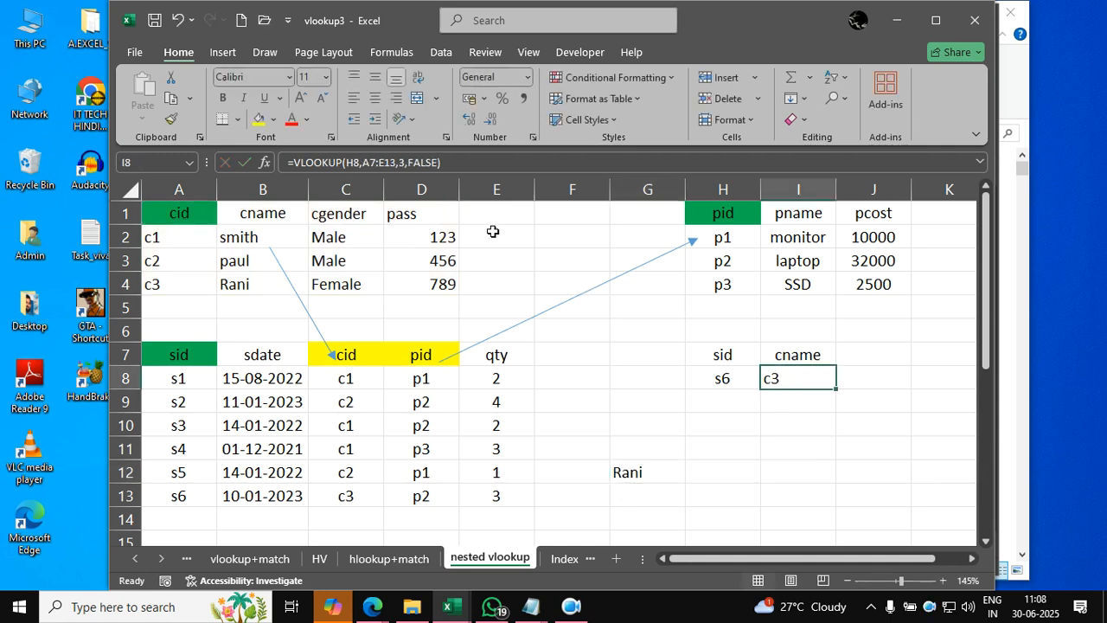
click(449, 162)
drag(449, 162, 295, 161)
key(ctrl+c)
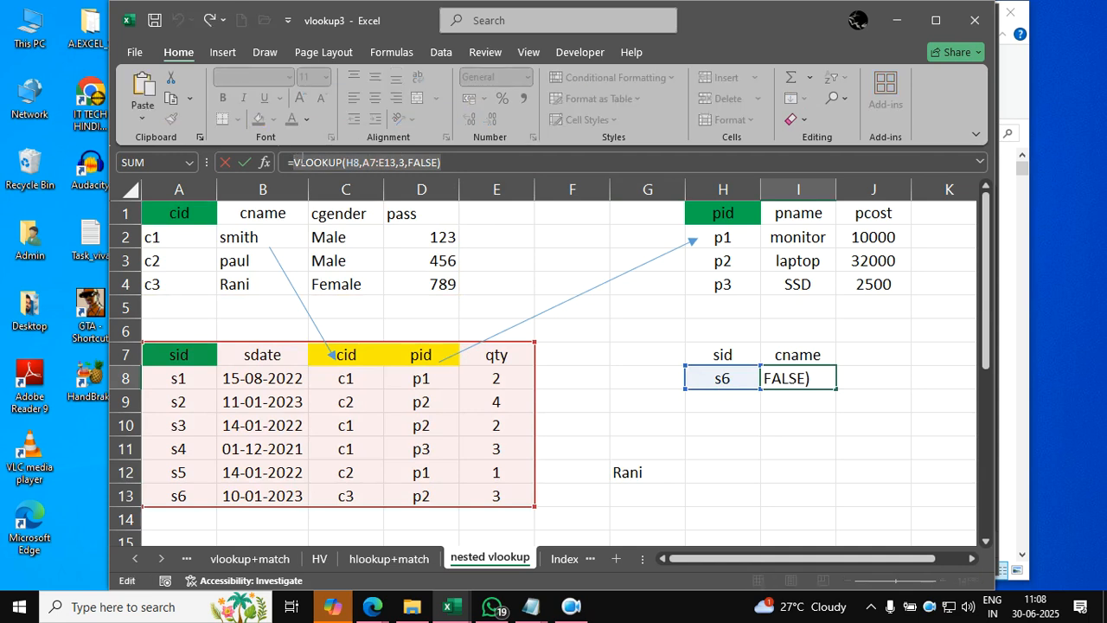
key(Escape)
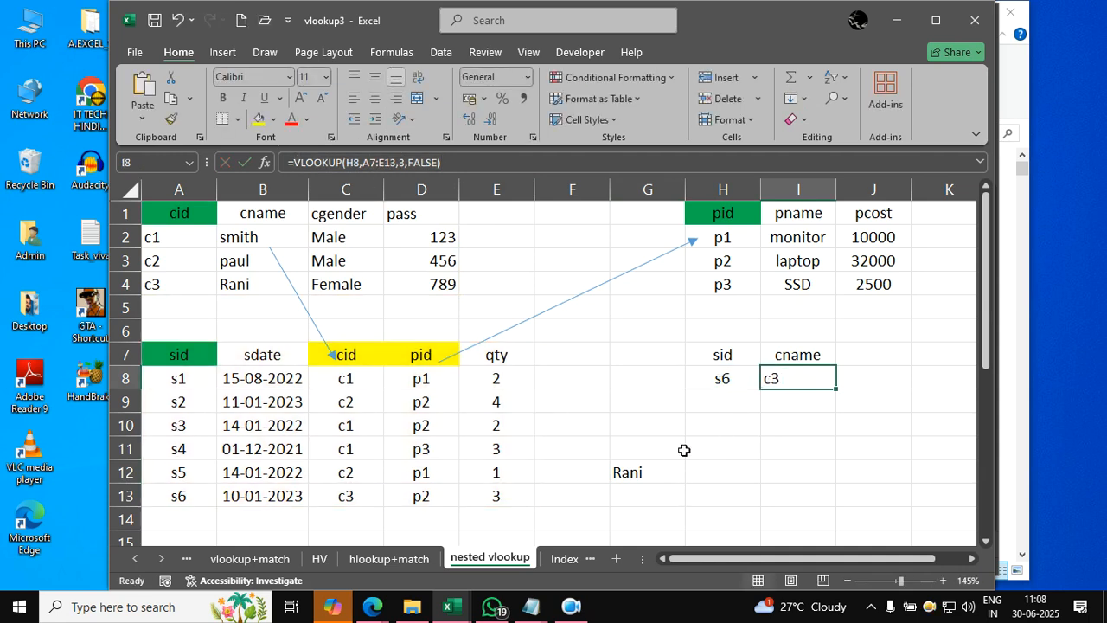
- In the G12 formula, replace the I8 lookup value with the copied VLOOKUP(H8,A7:E13,3,FALSE) expression
double_click(662, 472)
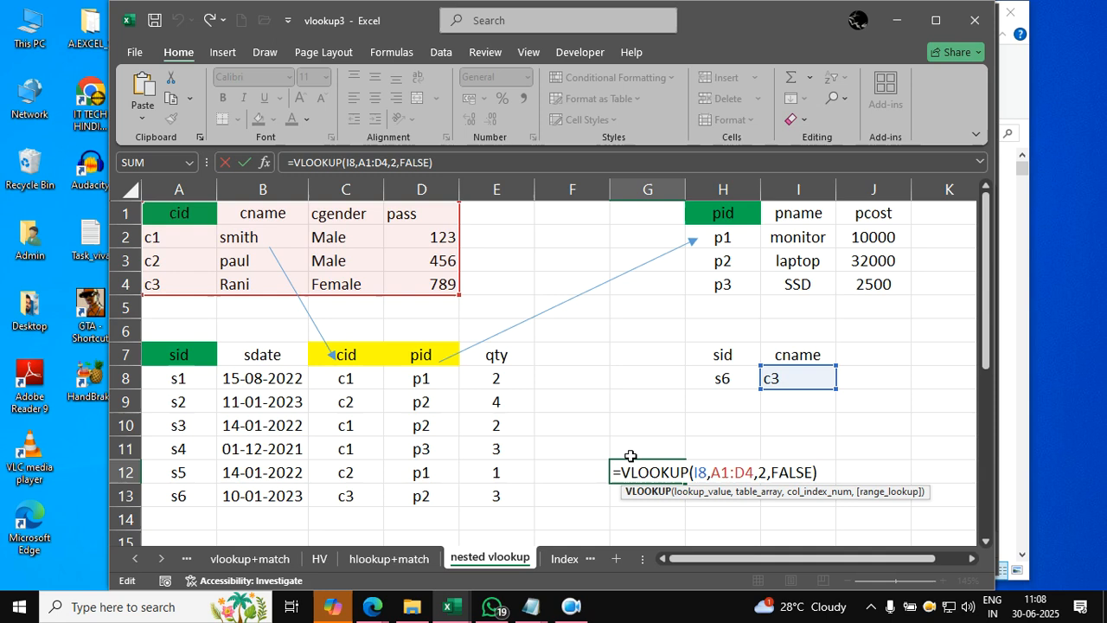
click(708, 472)
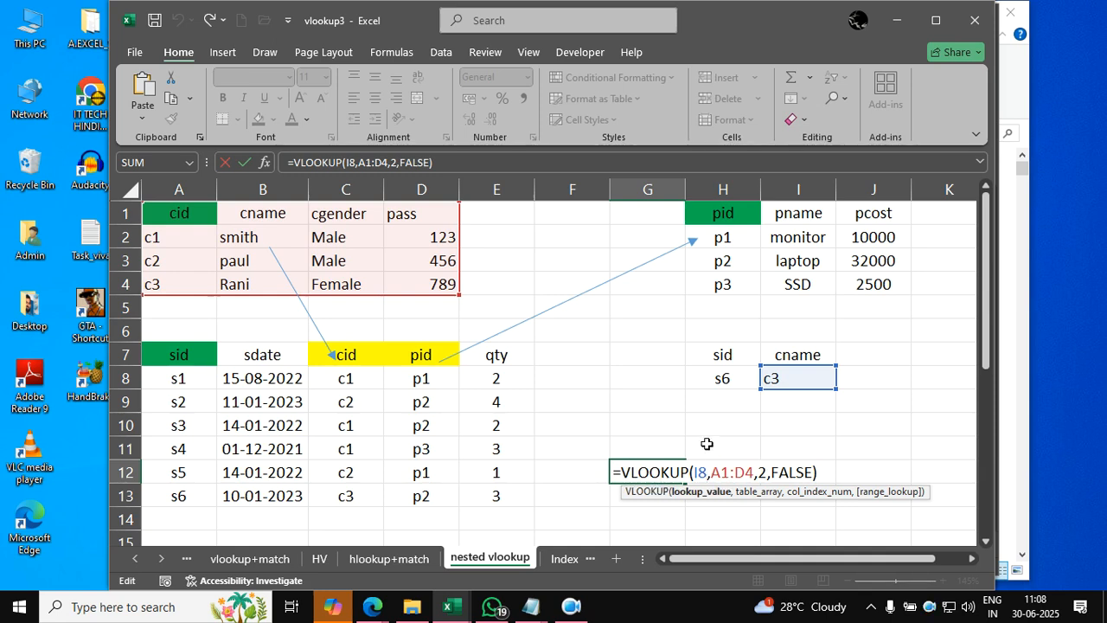
key(BackSpace)
key(BackSpace)
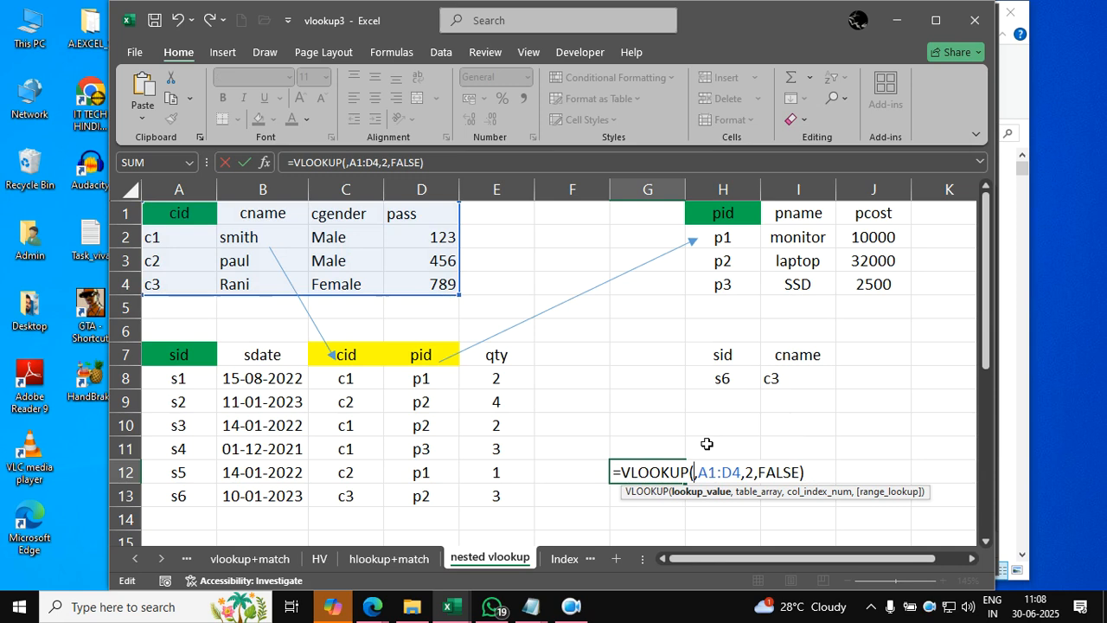
key(ctrl+v)
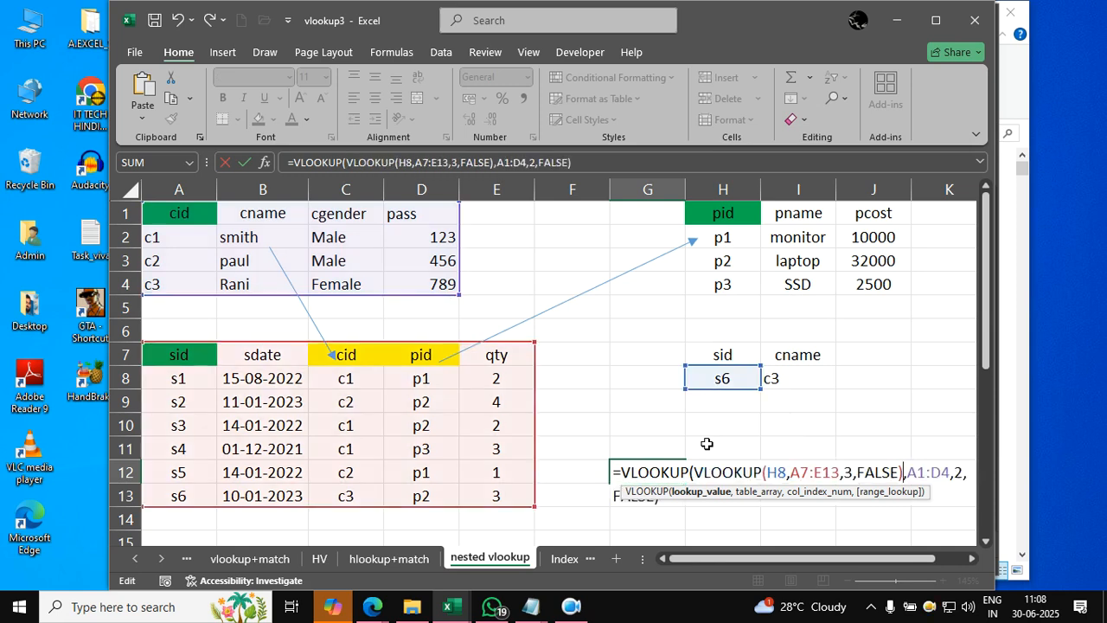
key(Return)
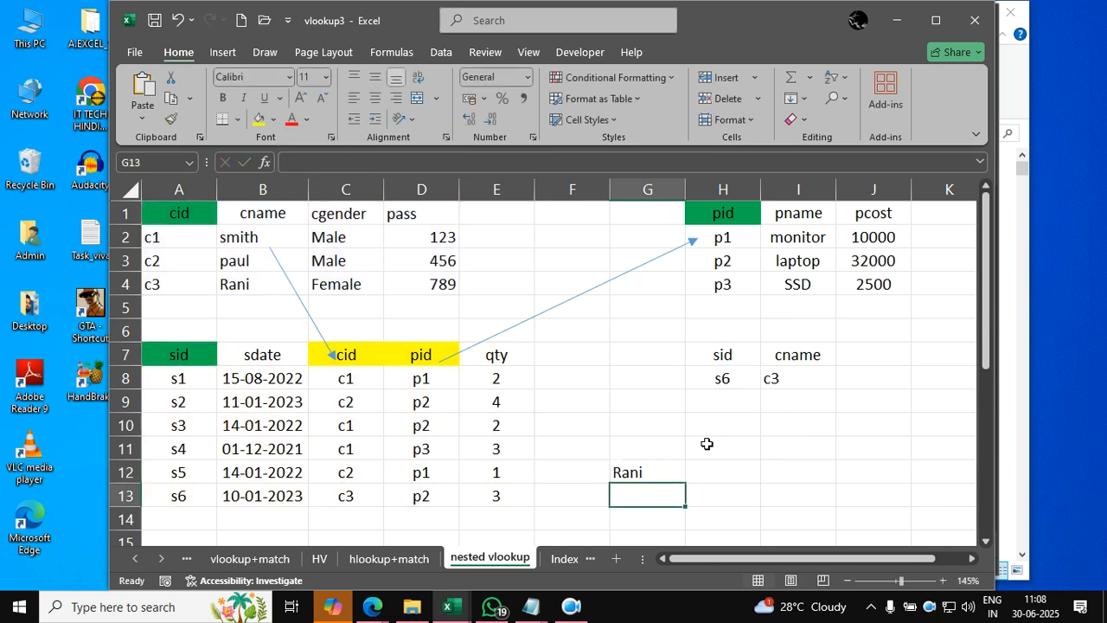
- Clear the cid lookup in I8 and move the nested VLOOKUP formula from G12 into that cell
key(Up)
key(Up)
key(Up)
key(Up)
key(Up)
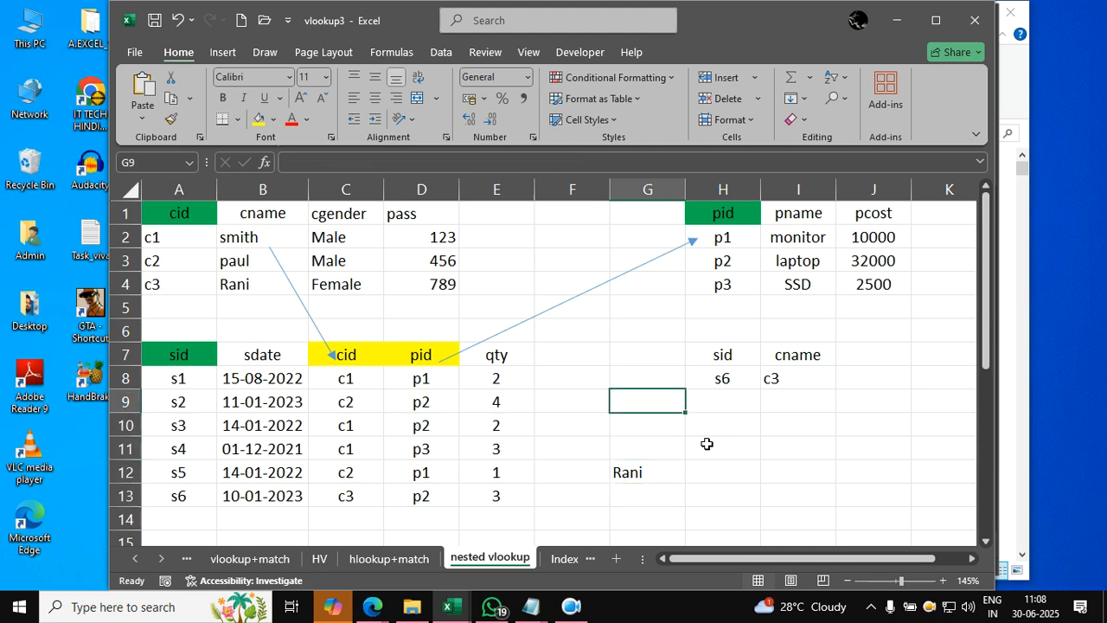
key(Right)
key(Right)
key(Delete)
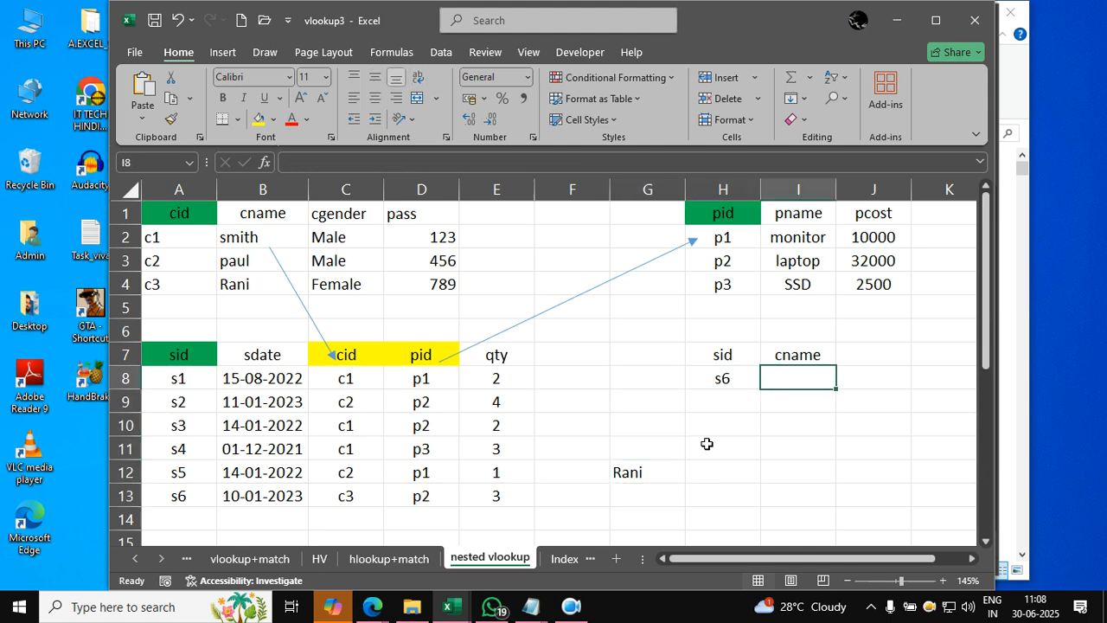
click(617, 481)
drag(686, 474, 779, 394)
click(799, 450)
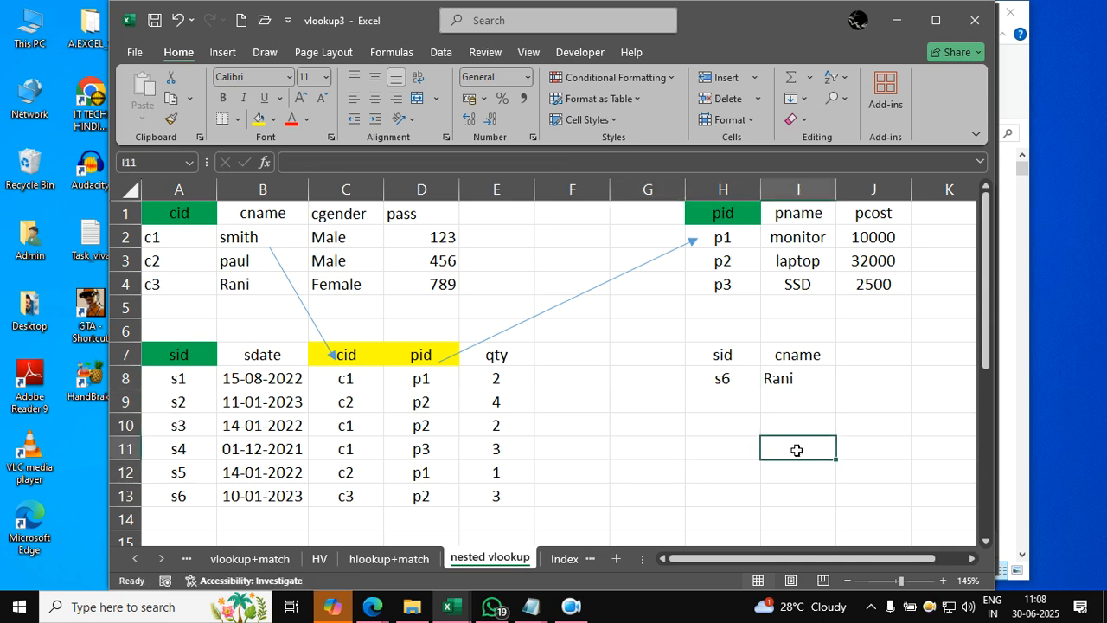
click(598, 467)
click(599, 370)
drag(593, 358, 686, 472)
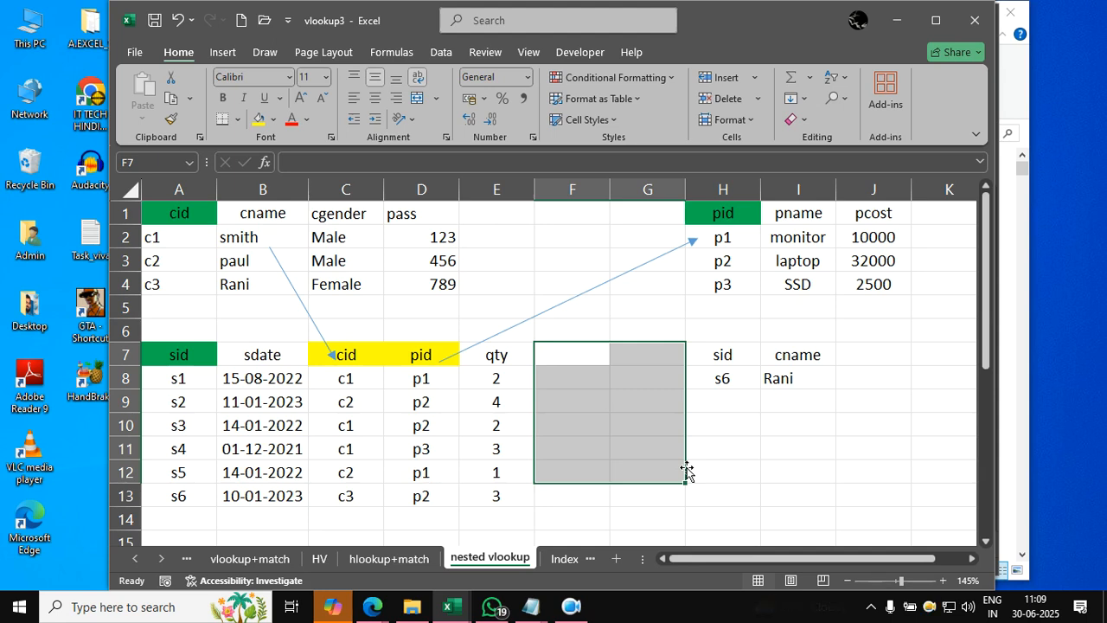
click(774, 467)
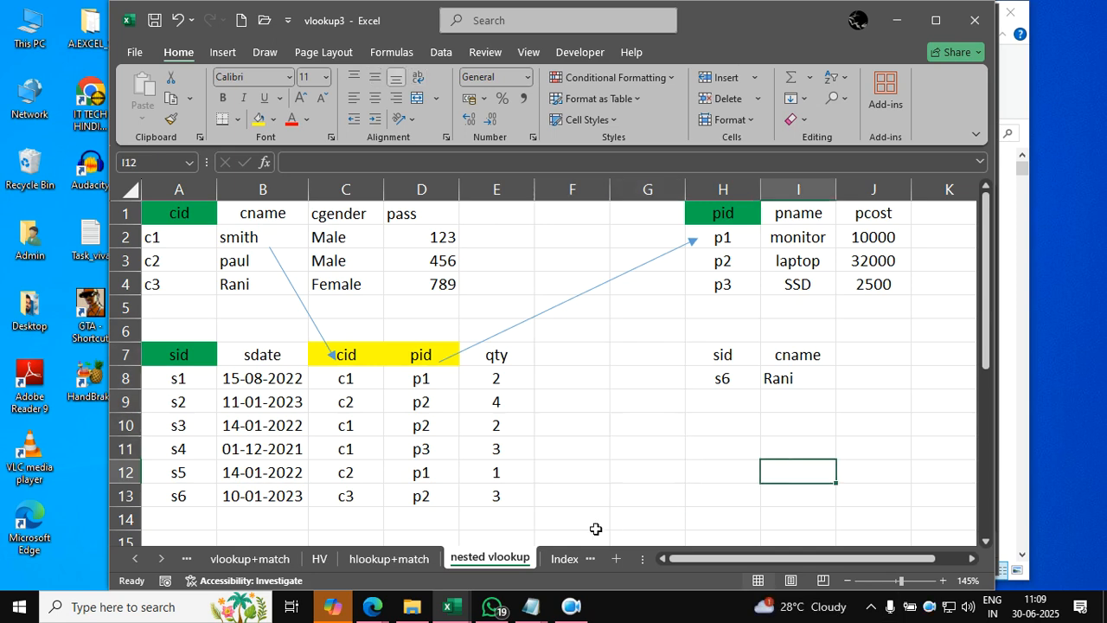
- Open the xlookup2 sheet and clear the existing name result in G2 along with the cells down to G4
click(568, 558)
click(568, 558)
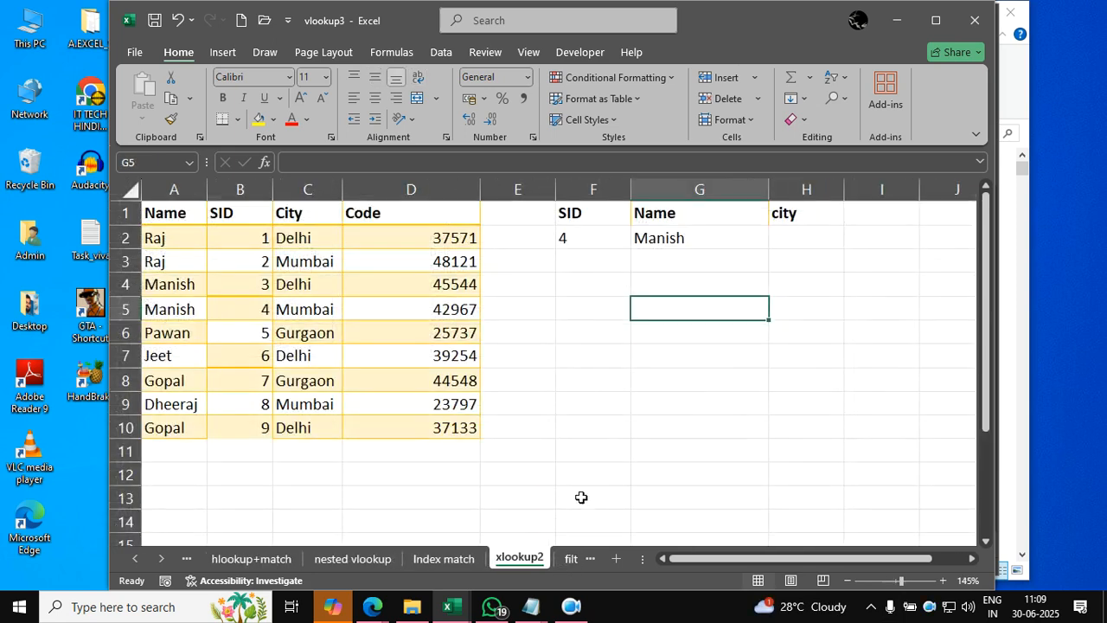
click(594, 475)
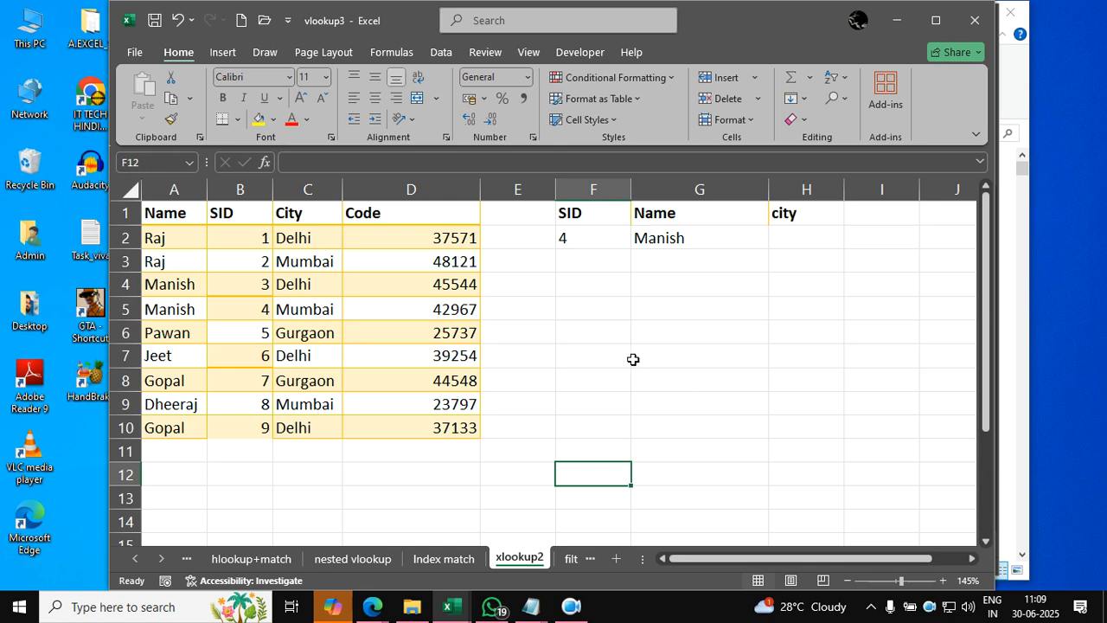
drag(189, 217, 413, 432)
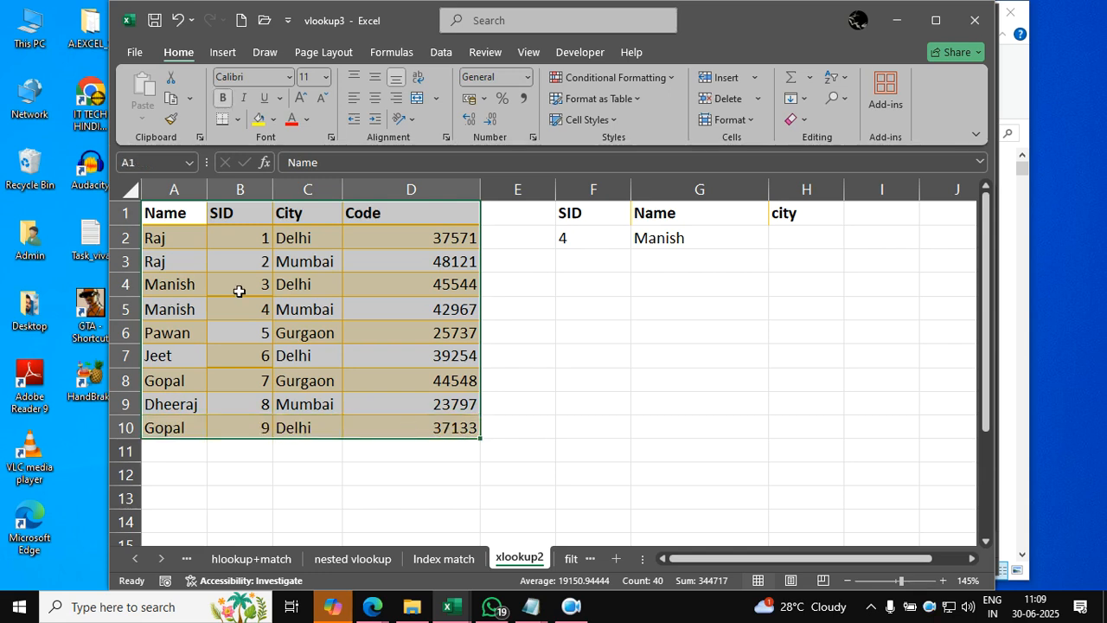
click(558, 317)
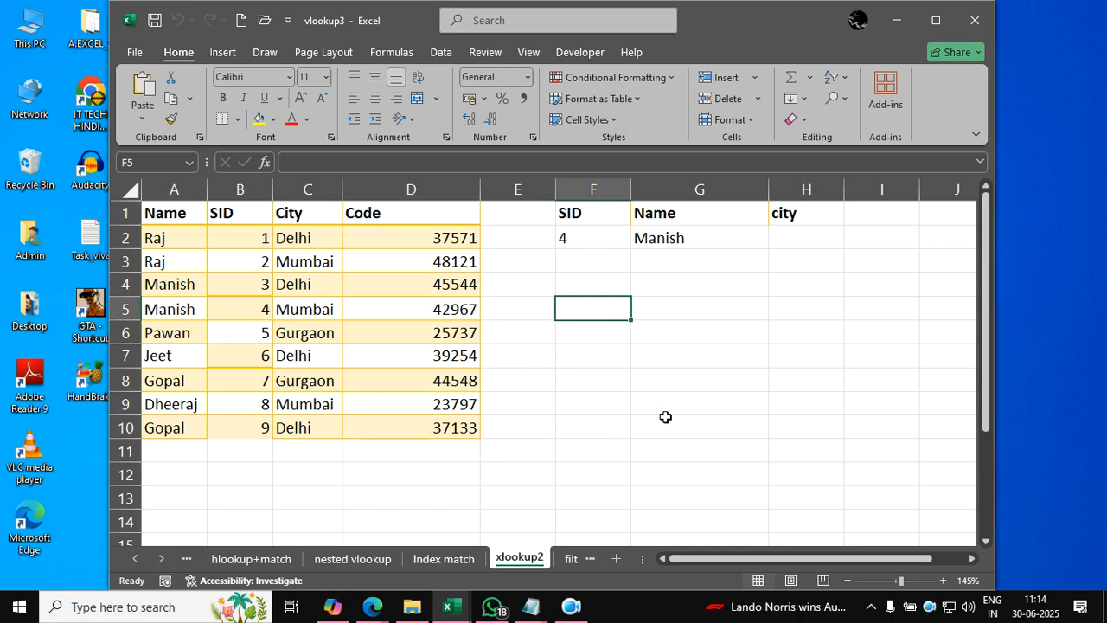
click(672, 402)
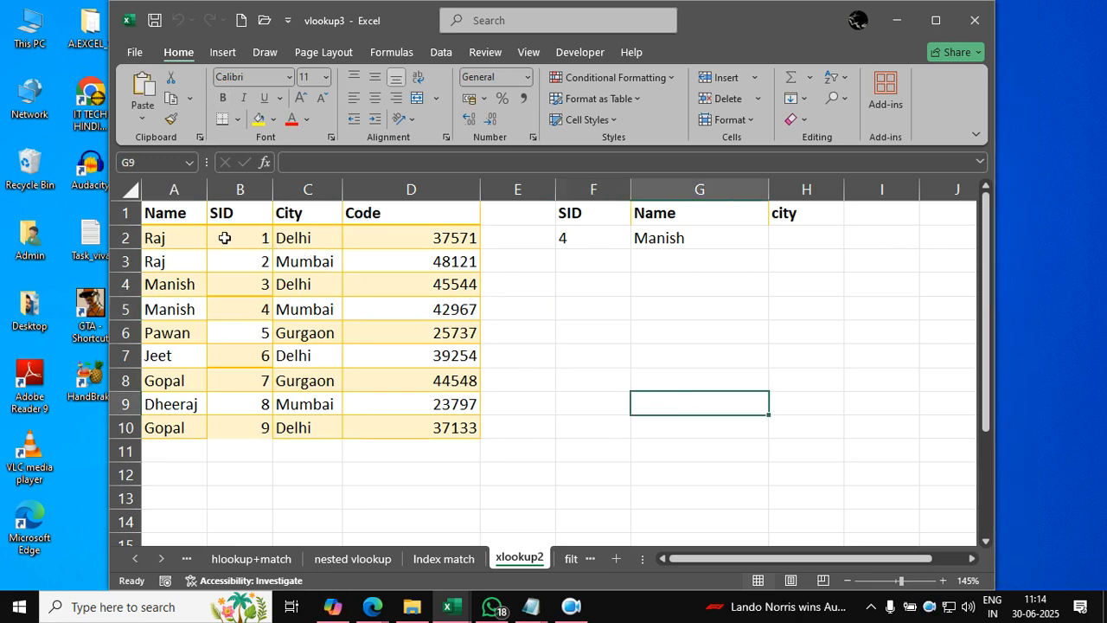
click(680, 276)
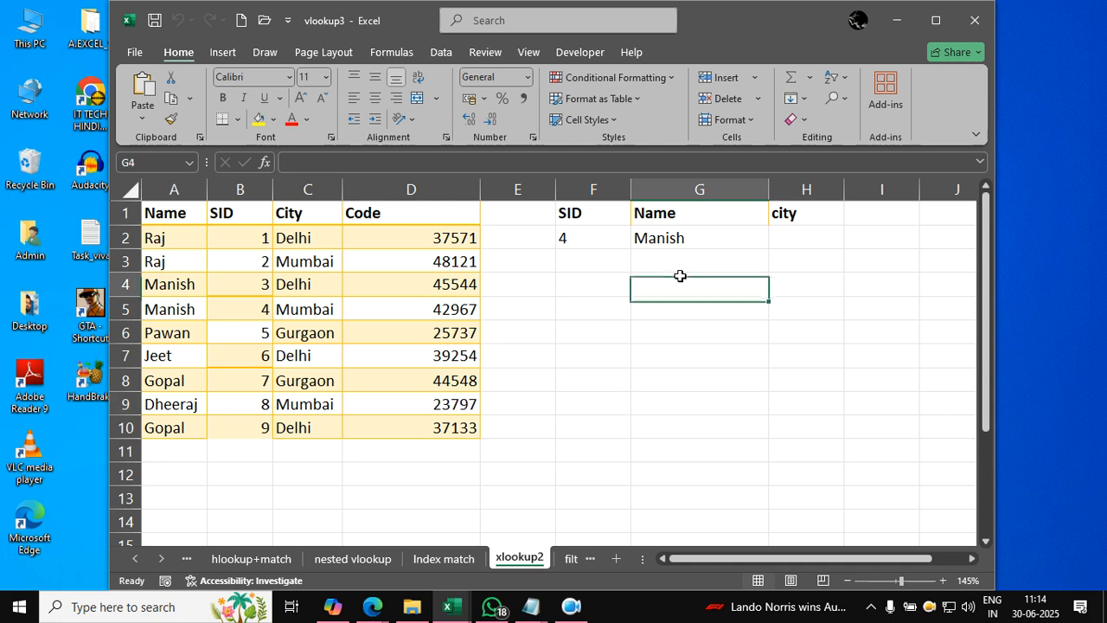
drag(680, 276, 684, 240)
key(Delete)
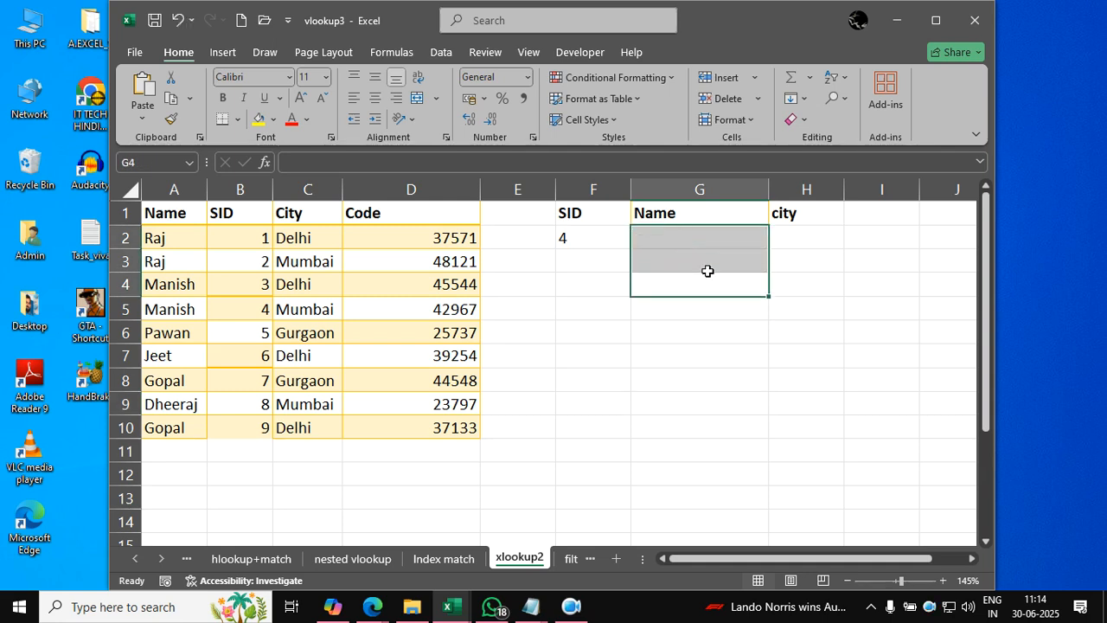
click(943, 308)
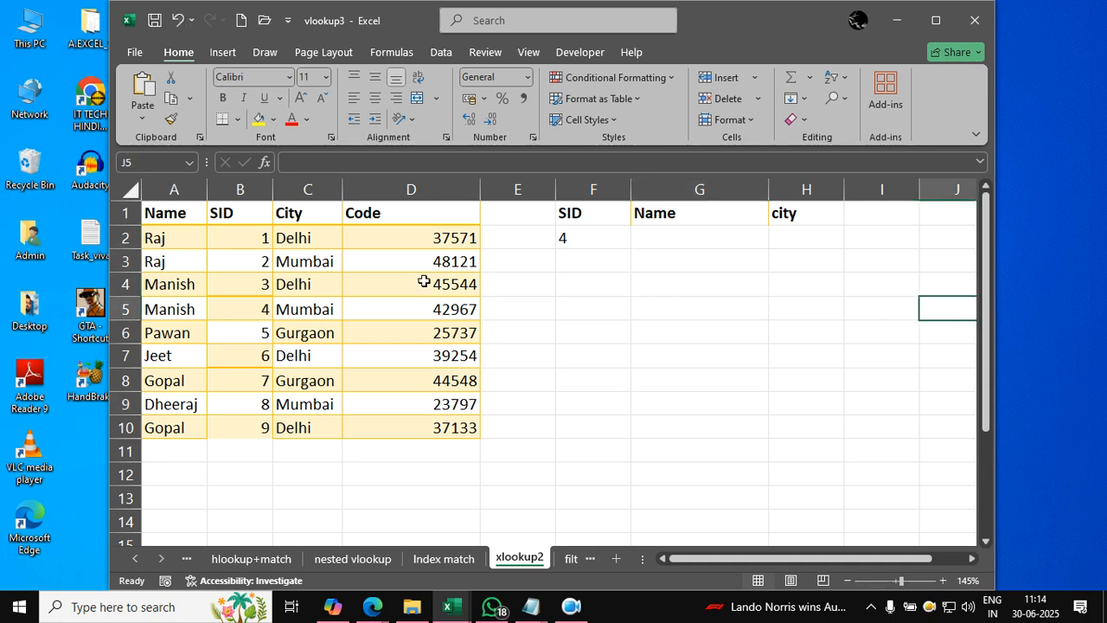
- Enter =VLOOKUP(F2,A1:D10,1,FALSE) in G2 to look up the name for the SID in F2
drag(173, 213, 396, 423)
click(565, 344)
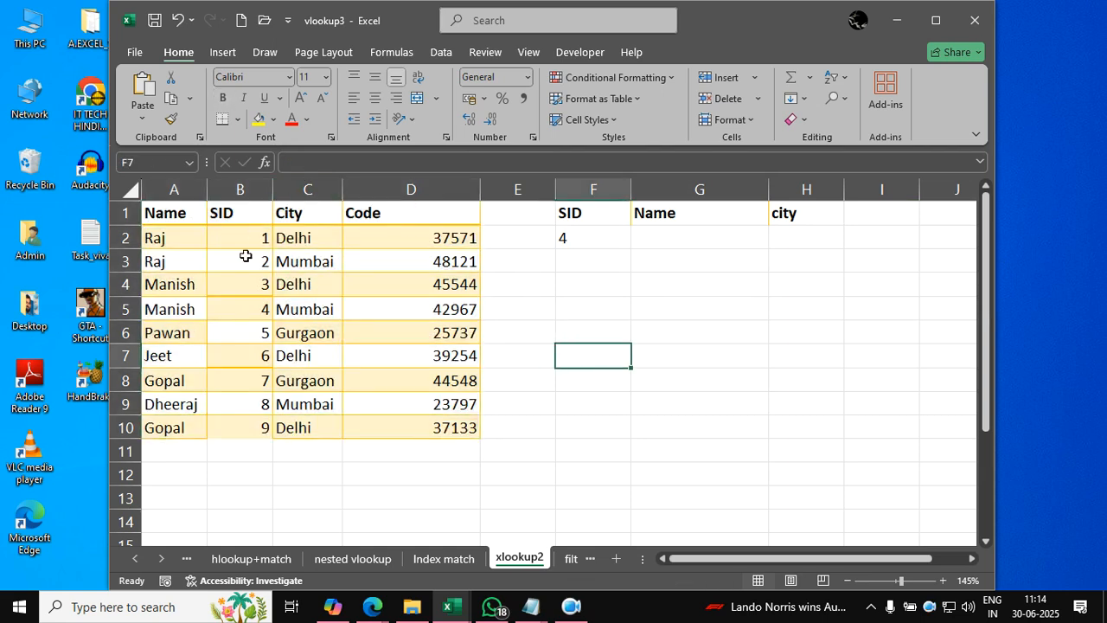
click(674, 245)
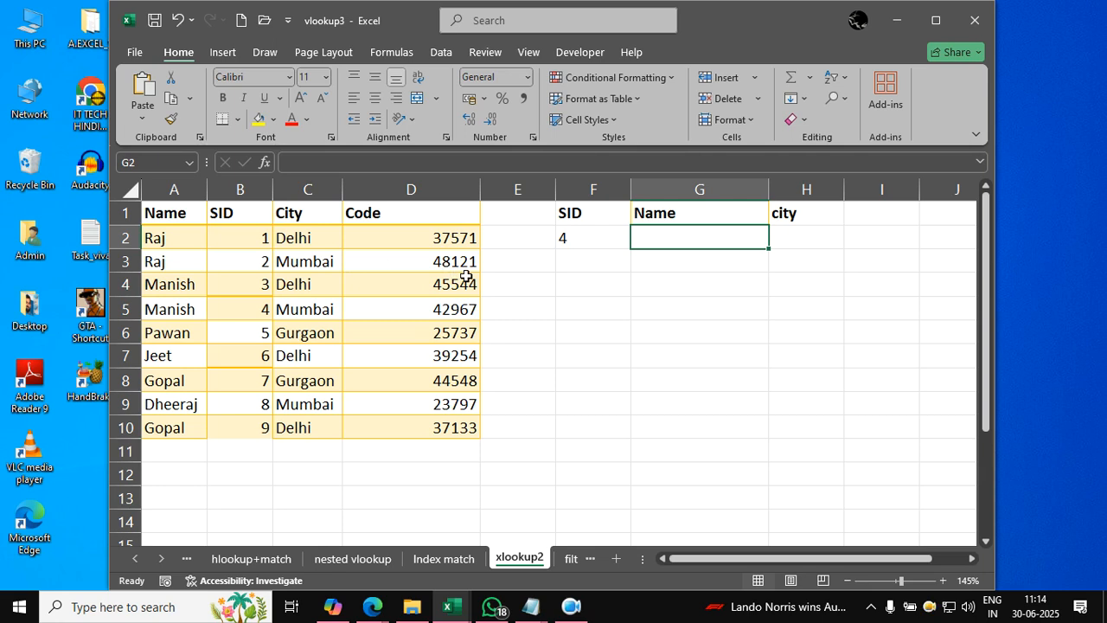
text(=vlookup()
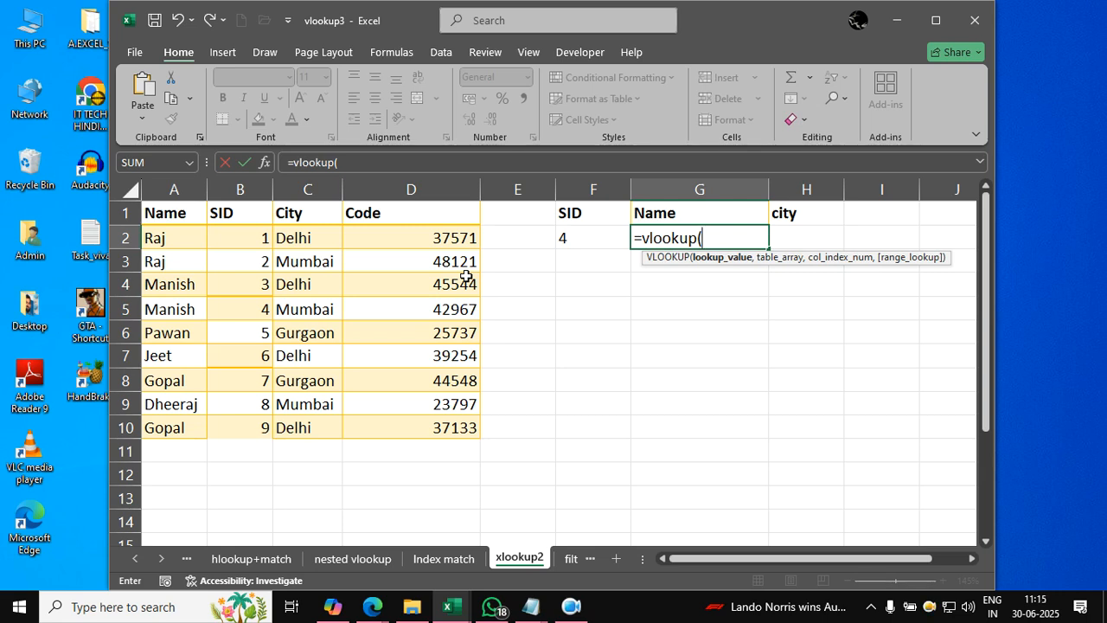
click(591, 246)
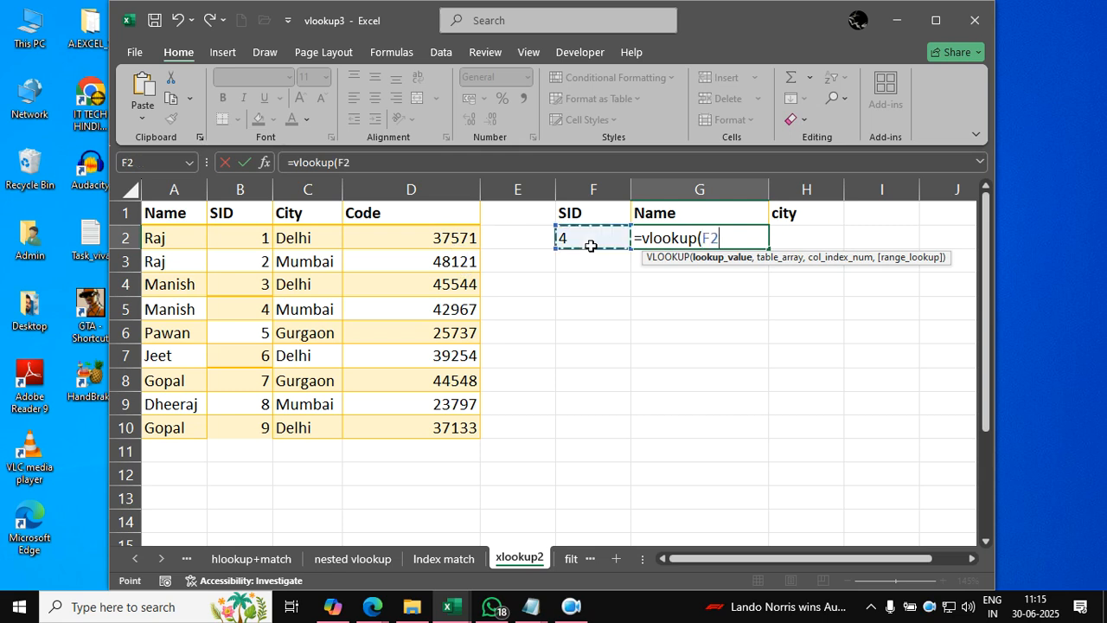
text(,)
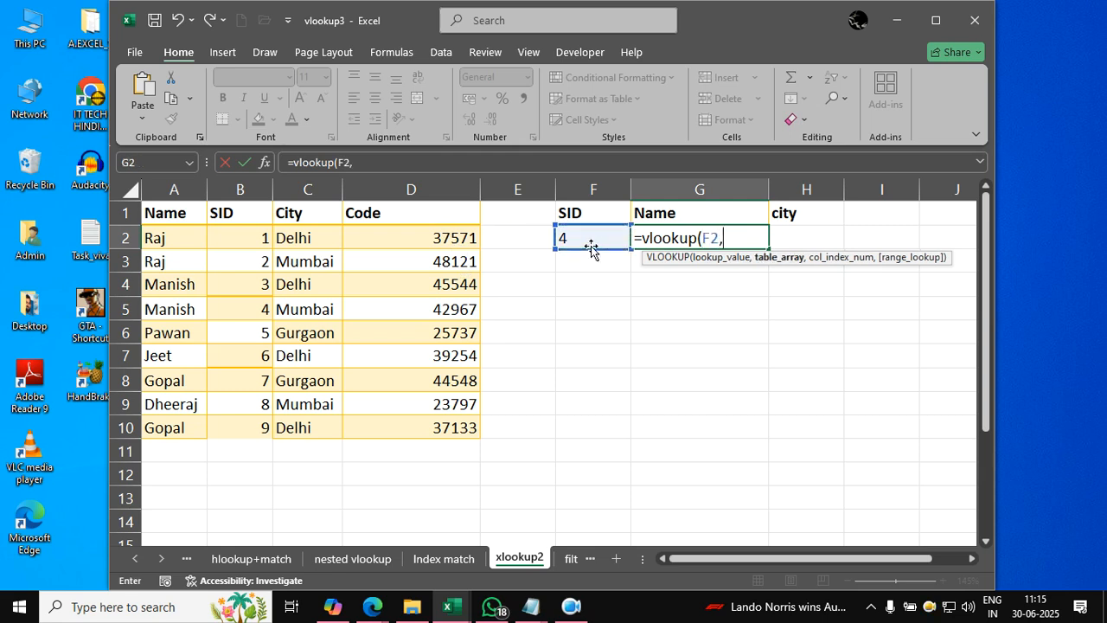
drag(176, 217, 472, 430)
text(,)
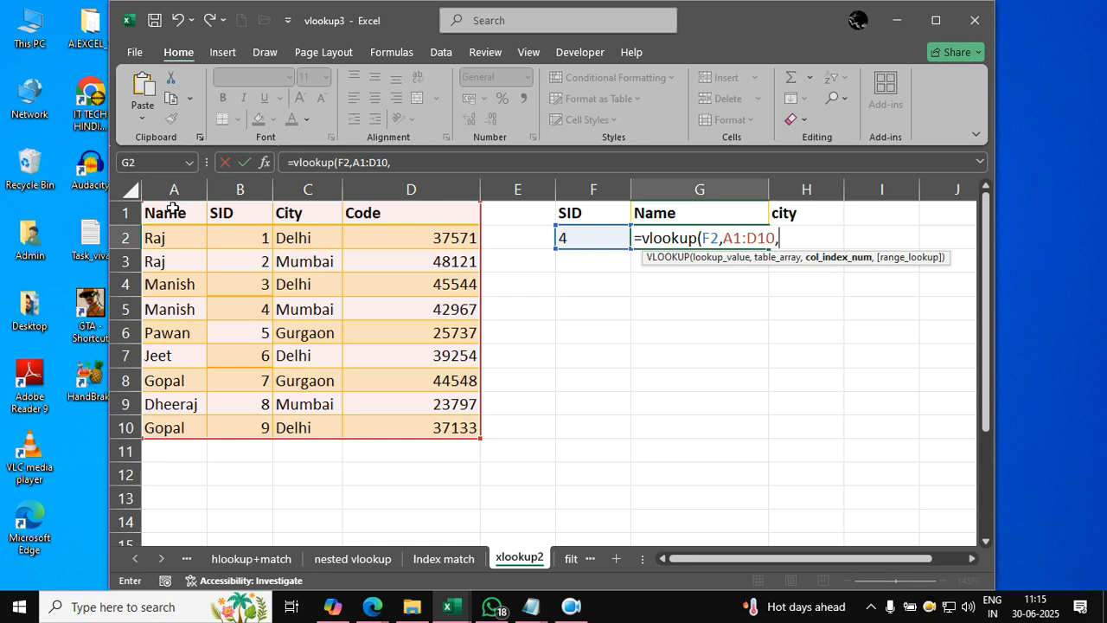
text(1,false))
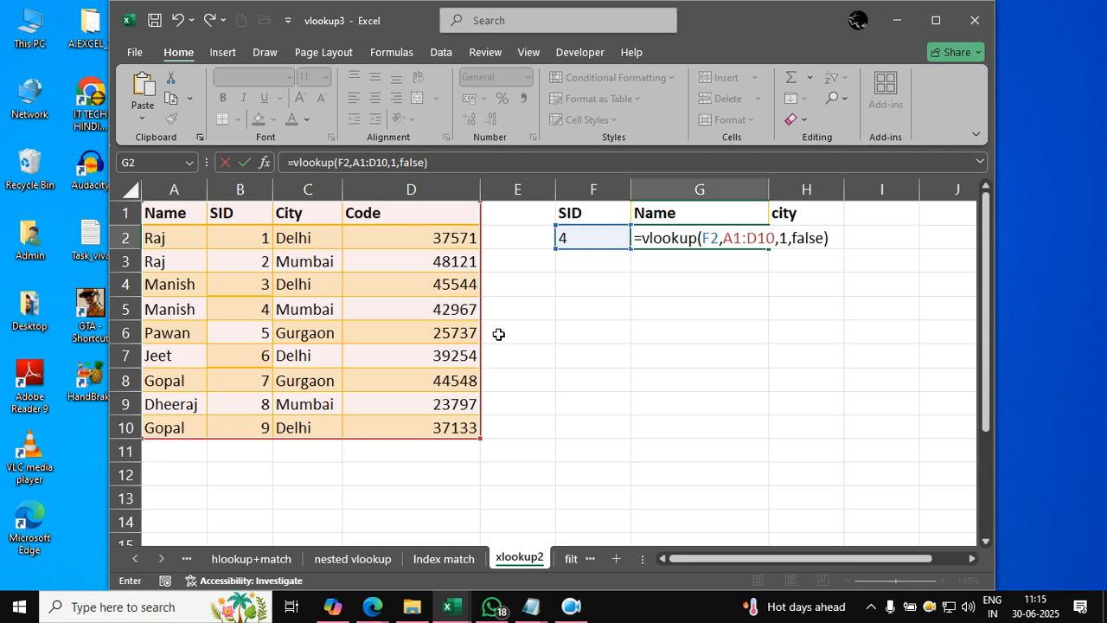
key(Return)
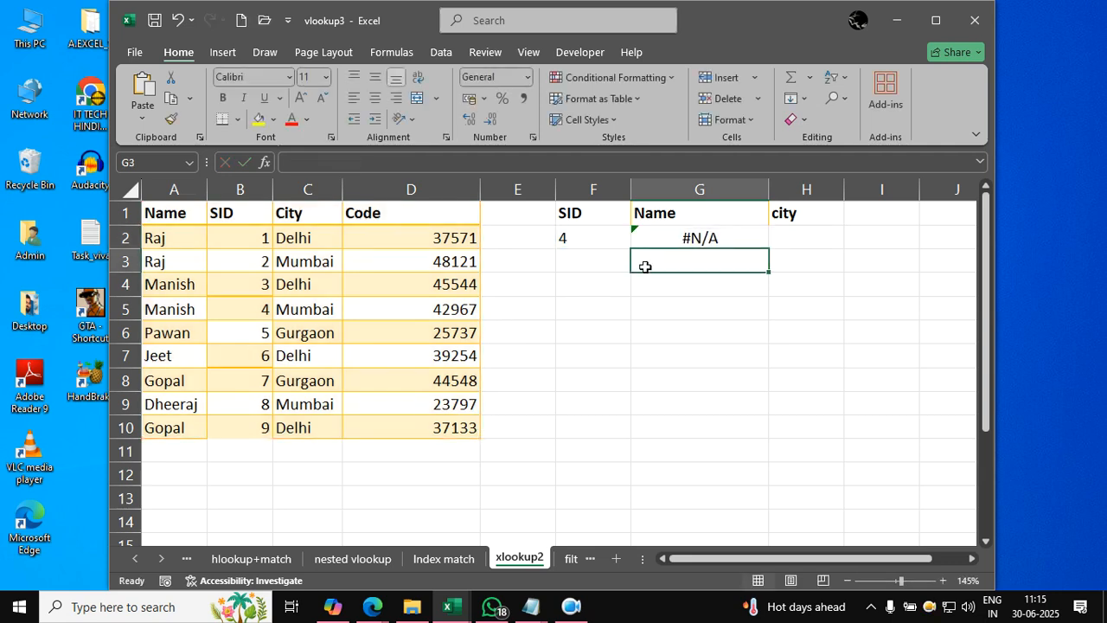
- Check the arguments of the VLOOKUP formula in G2 without changing them
double_click(680, 238)
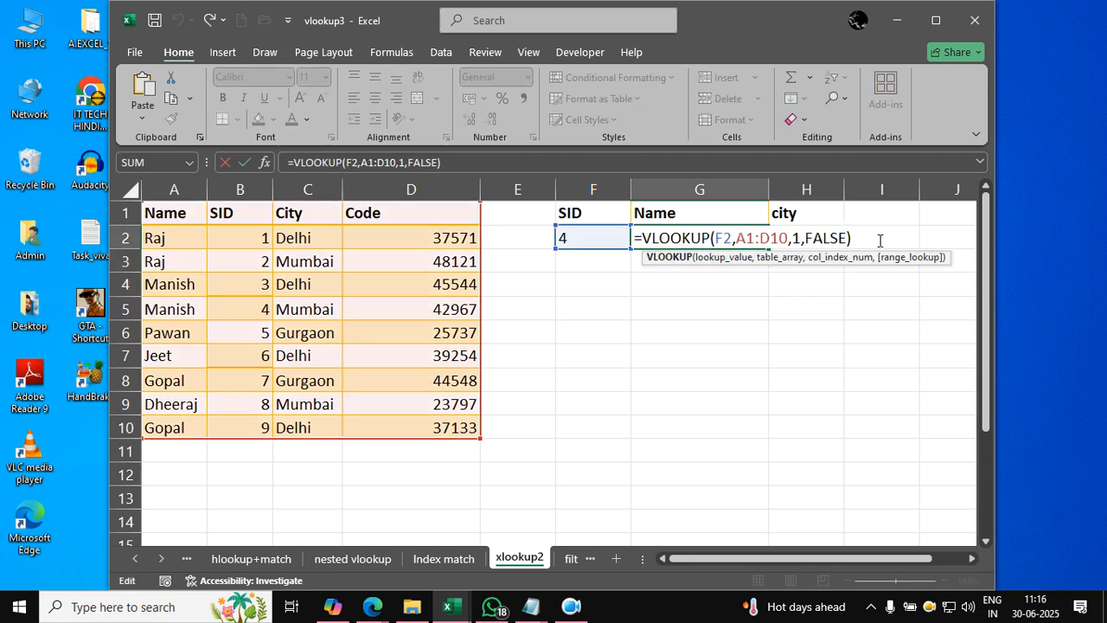
click(880, 240)
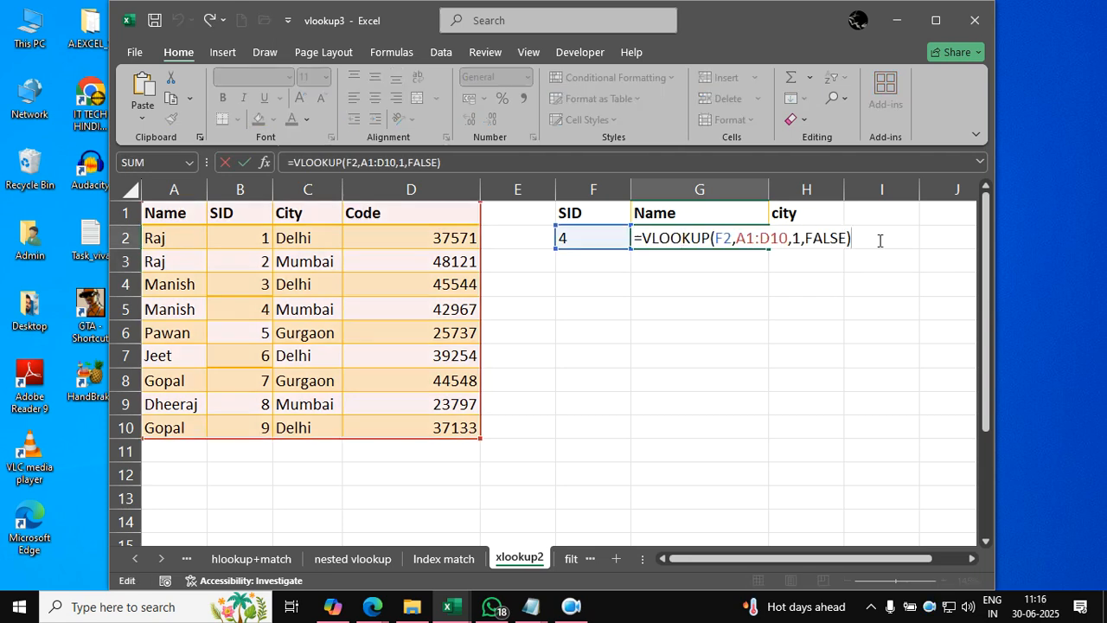
key(Return)
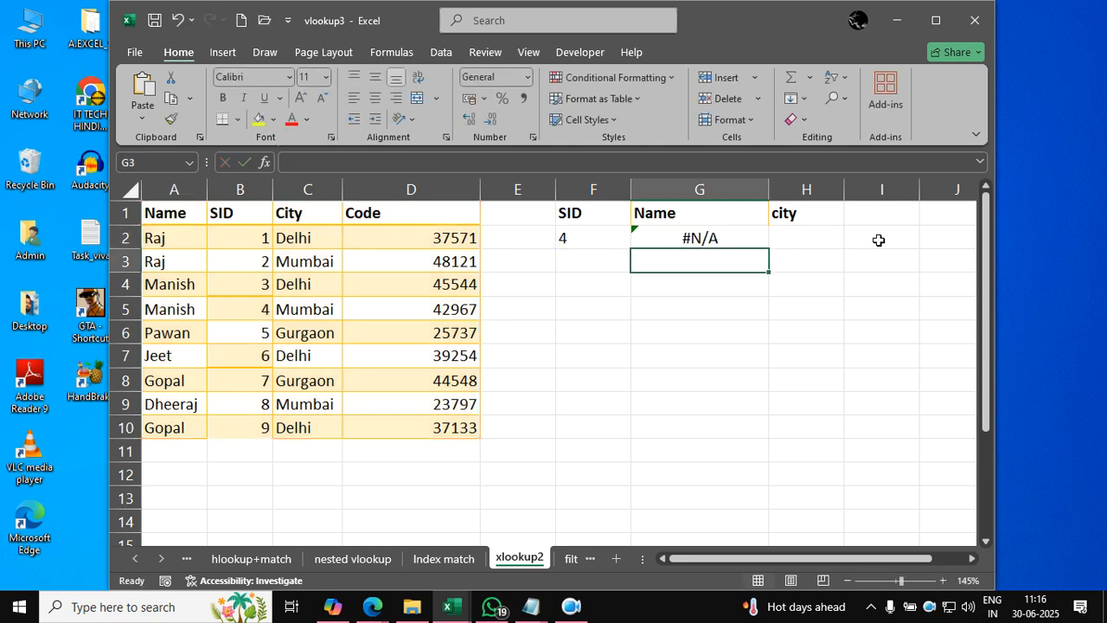
click(679, 358)
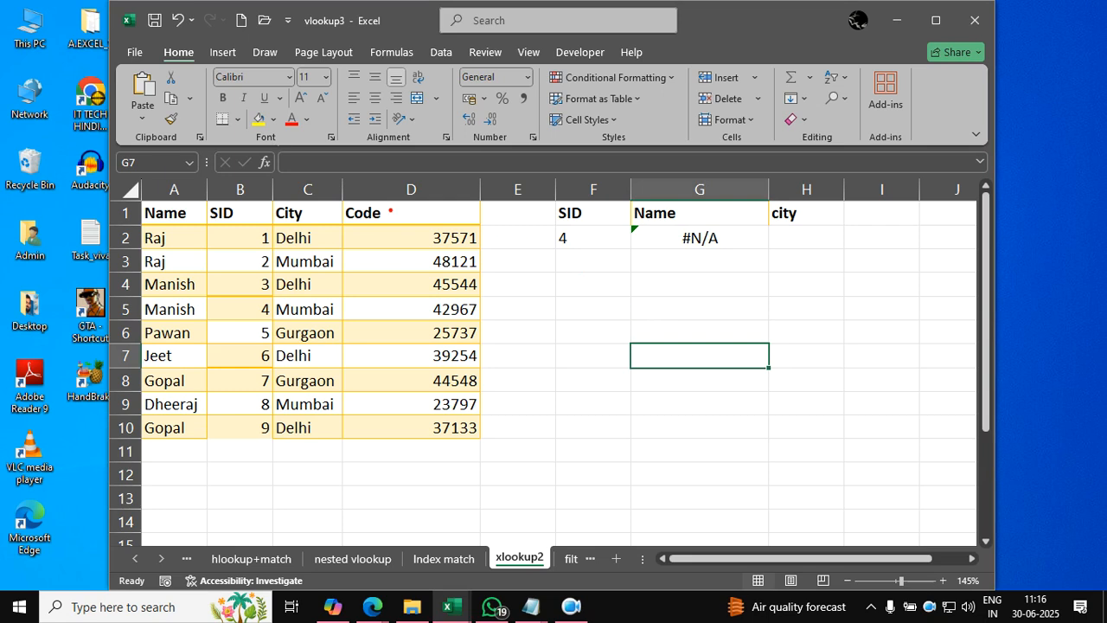
drag(265, 208, 179, 213)
key(Escape)
- Begin a VLOOKUP formula in H2 for the city, with F2 as the lookup value and A1:D10 as the table array
key(Right)
key(Up)
key(Up)
key(Up)
key(Up)
key(Up)
text(=)
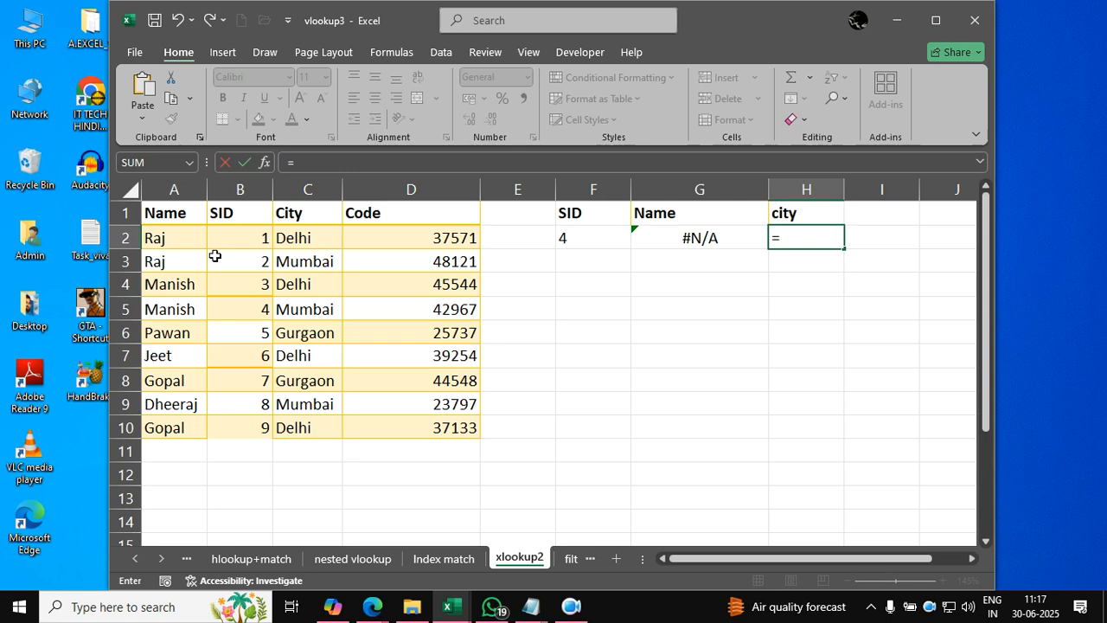
text(vloo)
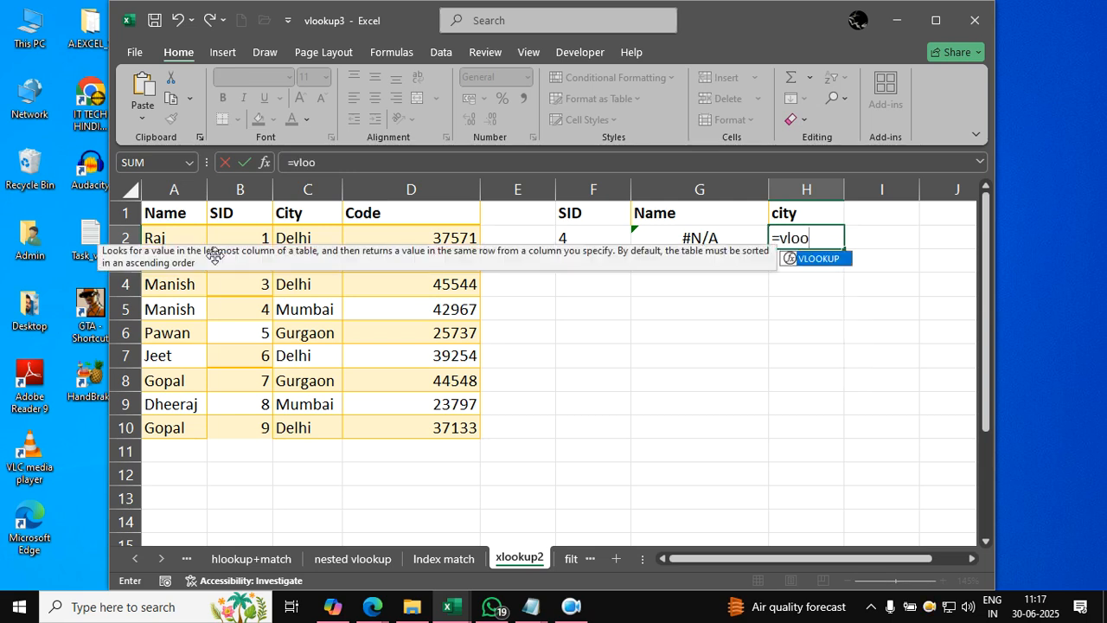
text(kup()
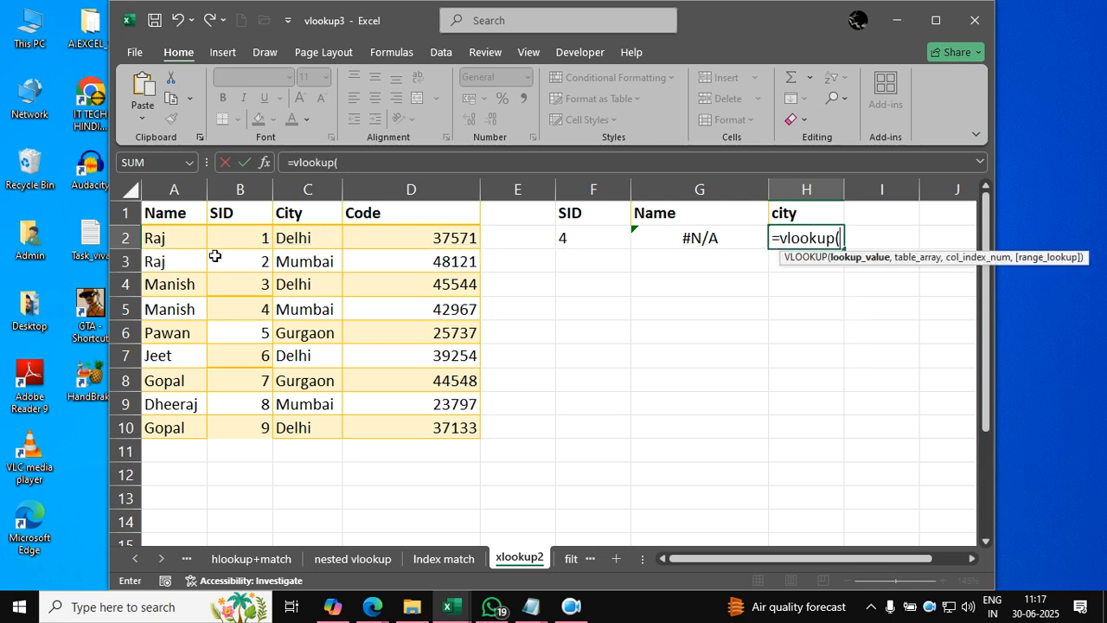
click(600, 232)
text(,)
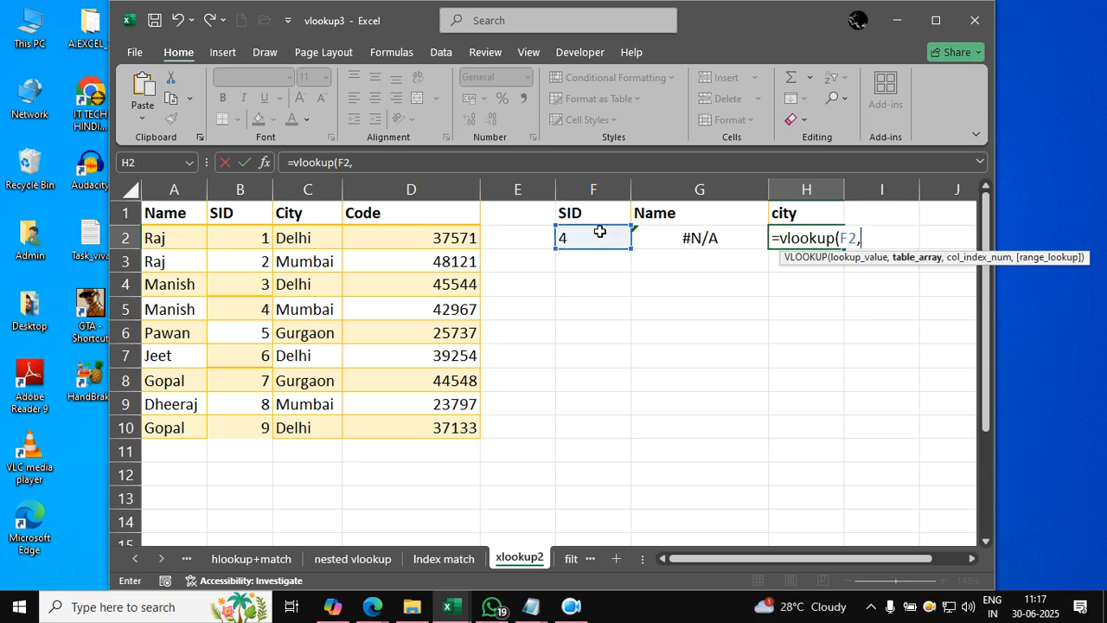
drag(188, 216, 451, 429)
text(,)
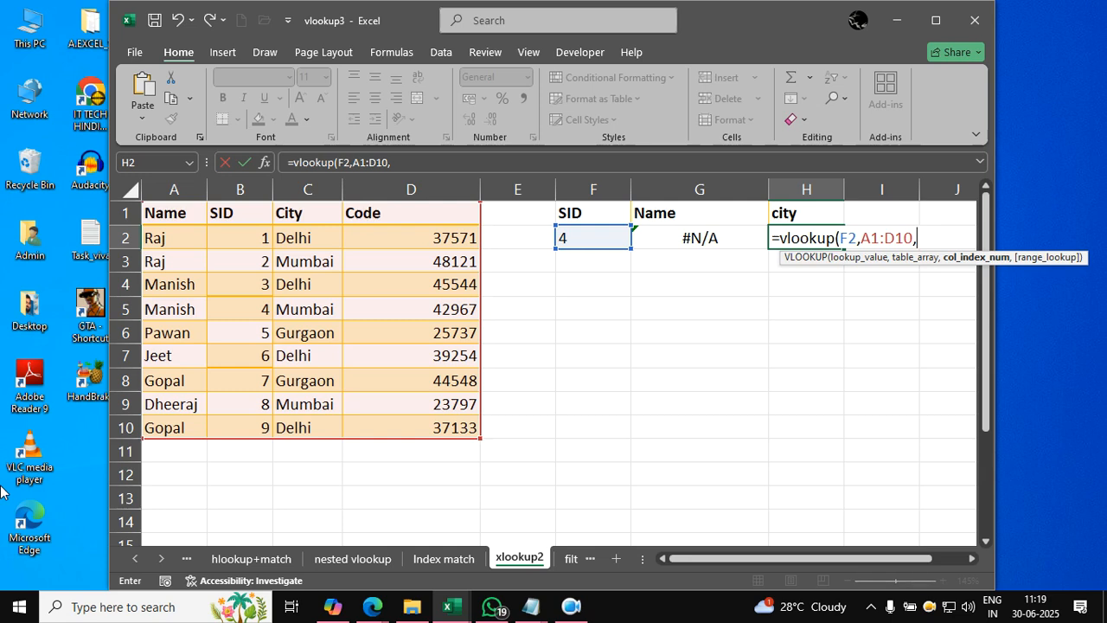
- Complete the VLOOKUP formula in H2 with column index 3 and FALSE for an exact match
text(3,false))
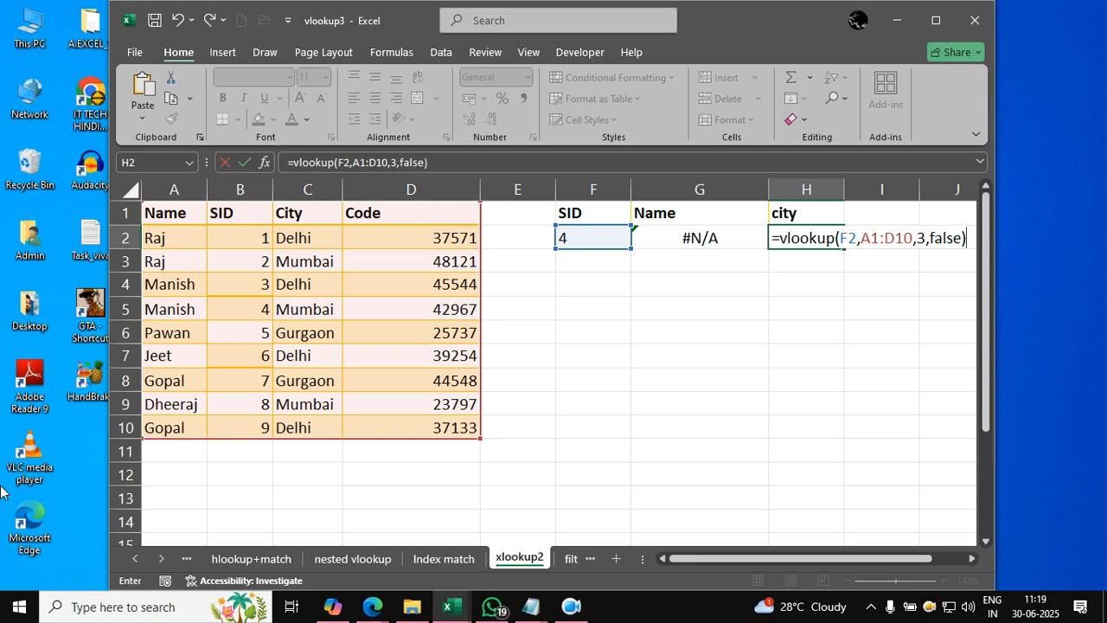
key(Return)
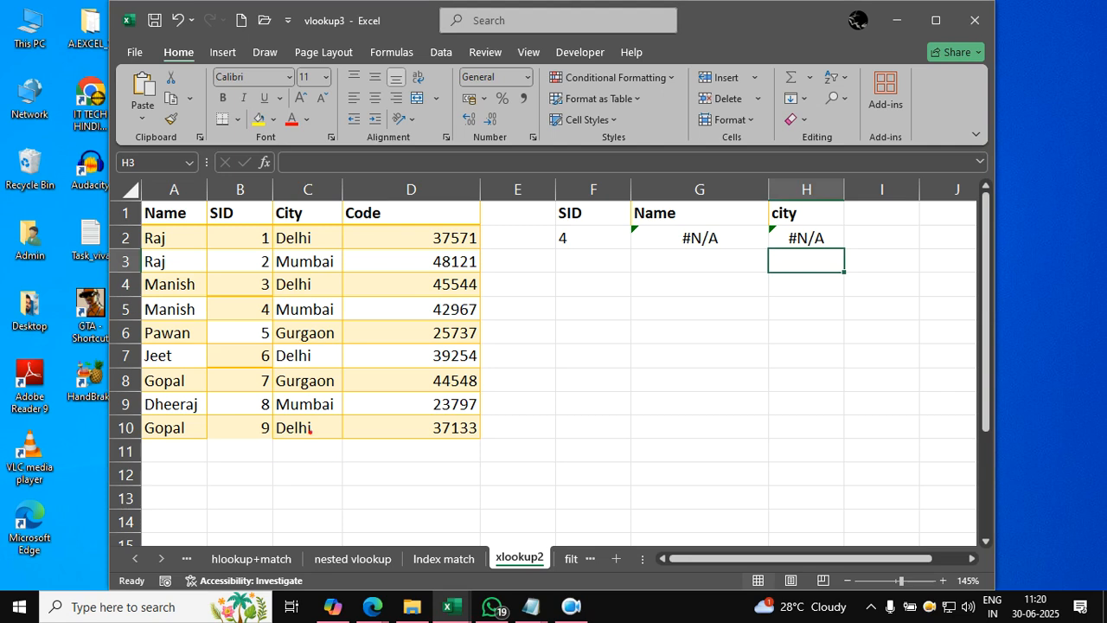
mouse_move(587, 197)
mouse_down()
mouse_move(527, 204)
mouse_move(533, 226)
mouse_move(595, 232)
mouse_move(594, 202)
mouse_up()
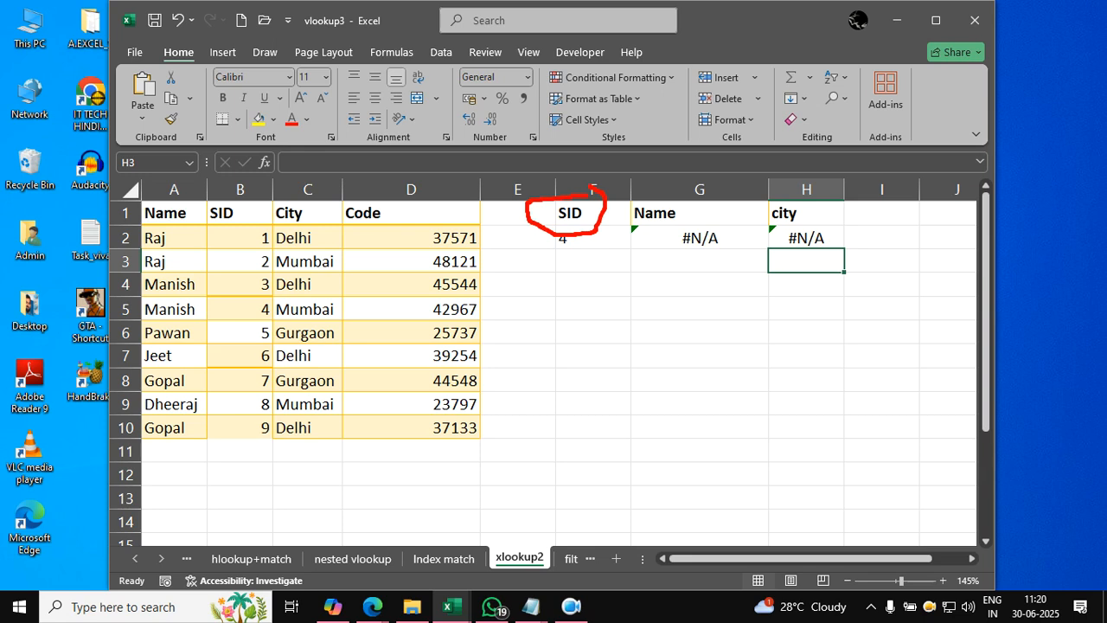
mouse_move(221, 181)
mouse_down()
mouse_move(78, 235)
mouse_move(151, 474)
mouse_move(564, 441)
mouse_move(431, 149)
mouse_move(103, 187)
mouse_up()
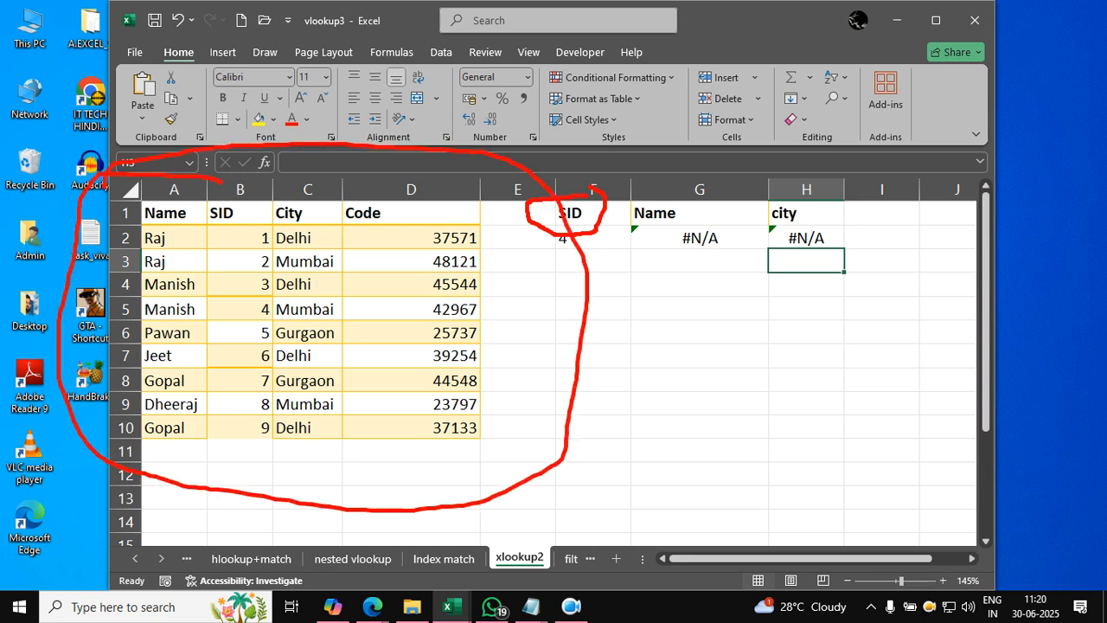
drag(783, 232, 752, 273)
drag(751, 248, 784, 281)
mouse_move(662, 280)
mouse_down()
mouse_move(725, 244)
mouse_move(718, 344)
mouse_up()
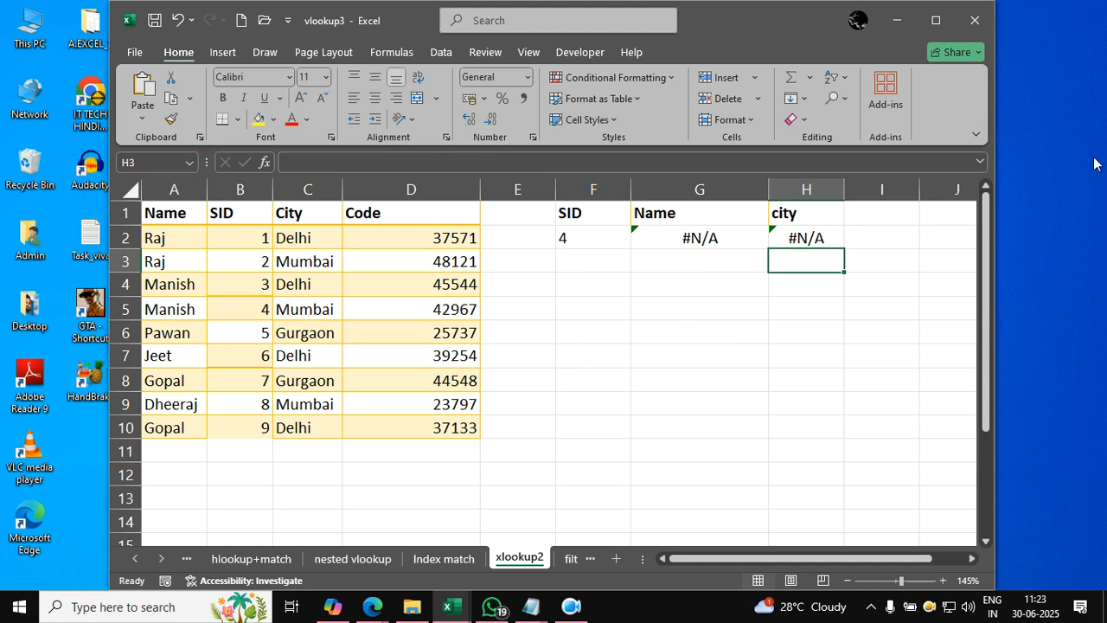
- Clear the VLOOKUP formulas from G2:H2
click(687, 237)
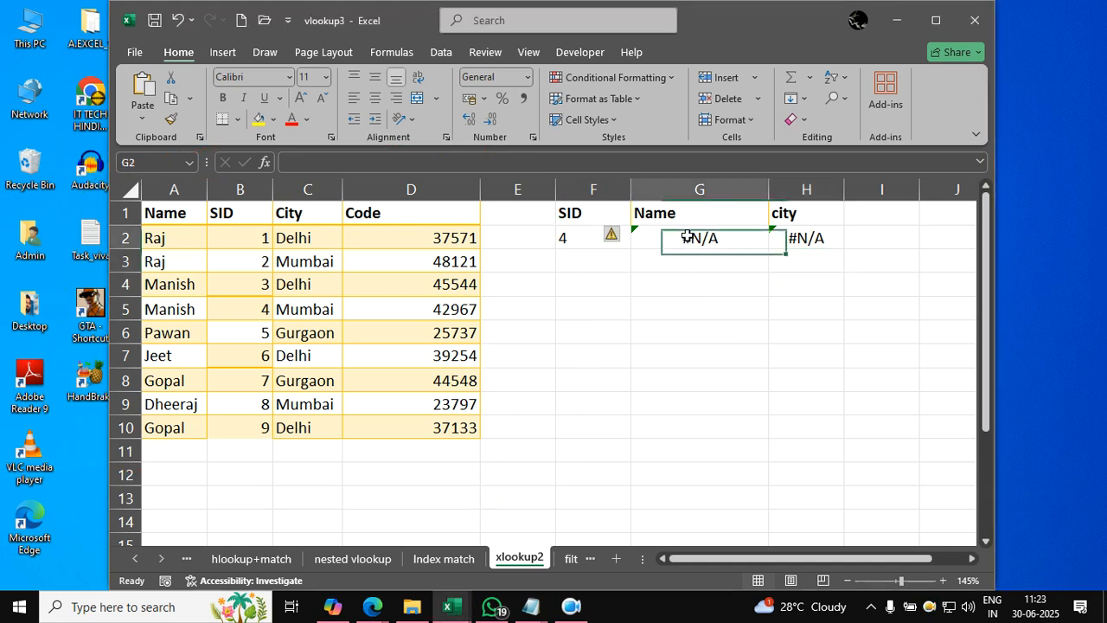
drag(688, 237, 810, 240)
key(Delete)
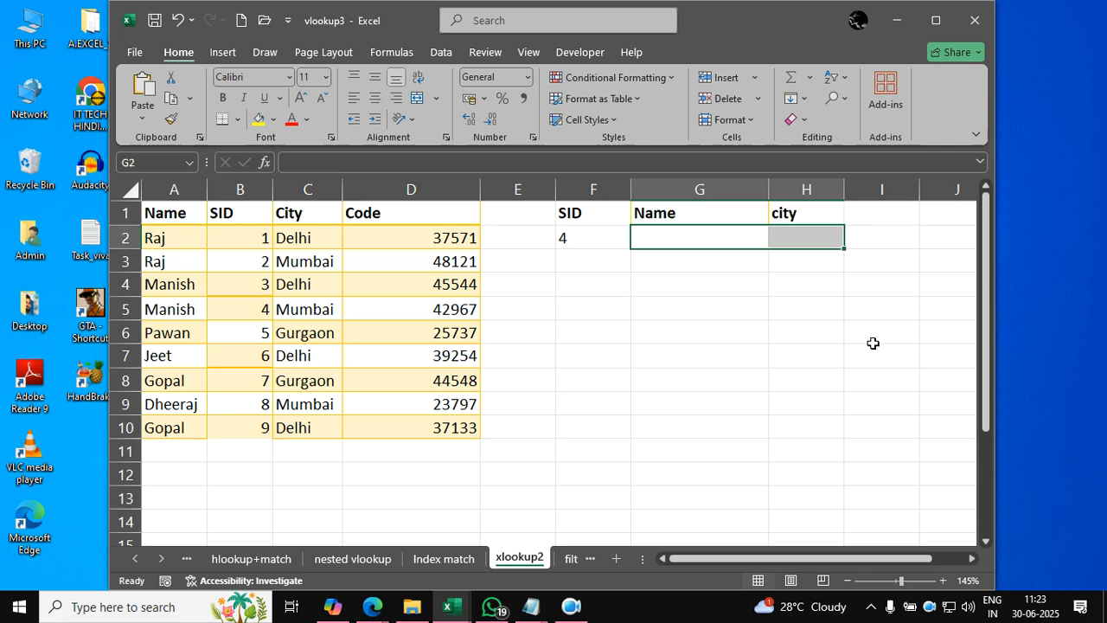
click(744, 424)
drag(725, 282, 597, 425)
drag(589, 302, 718, 405)
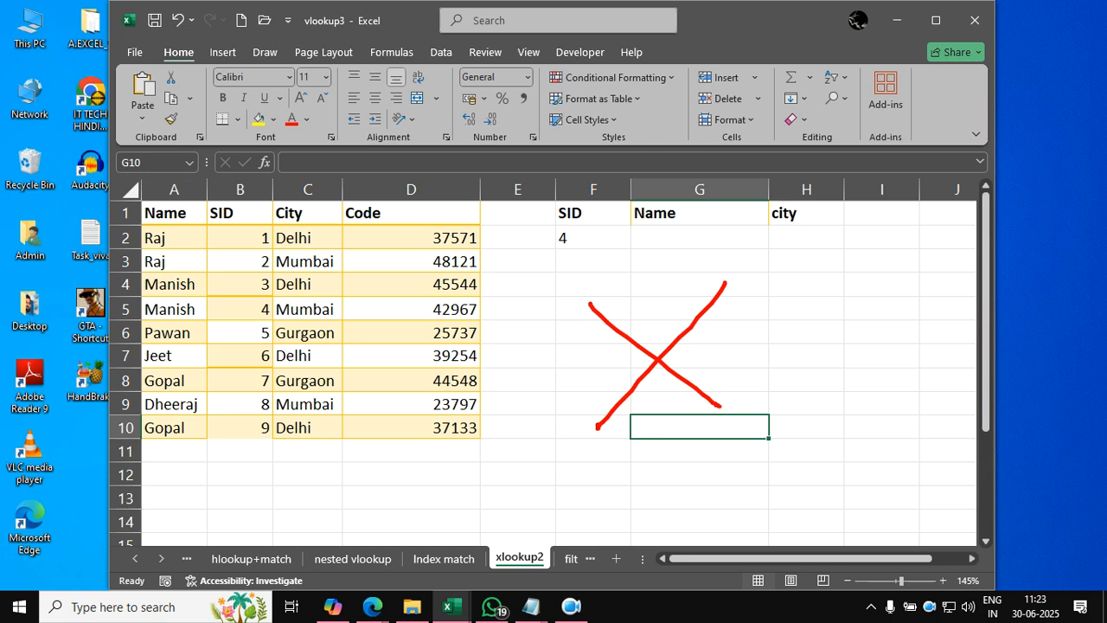
- Enter =XLOOKUP(F2,B1:B10,A1:A10) in G2 to return the name for the SID in F2
click(697, 237)
text(=x)
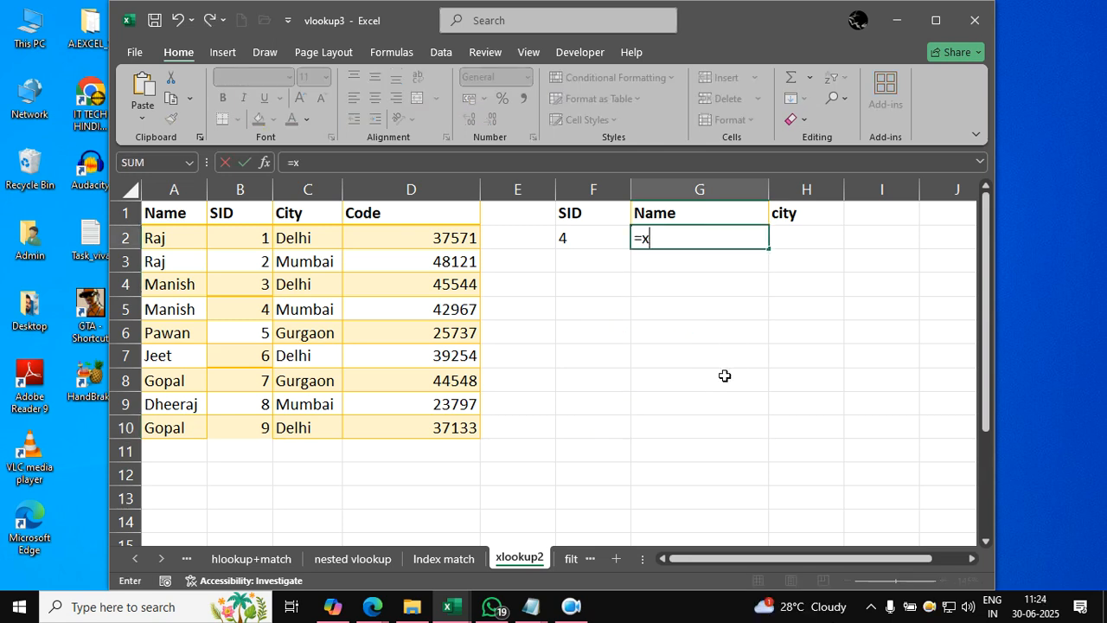
text(lookup()
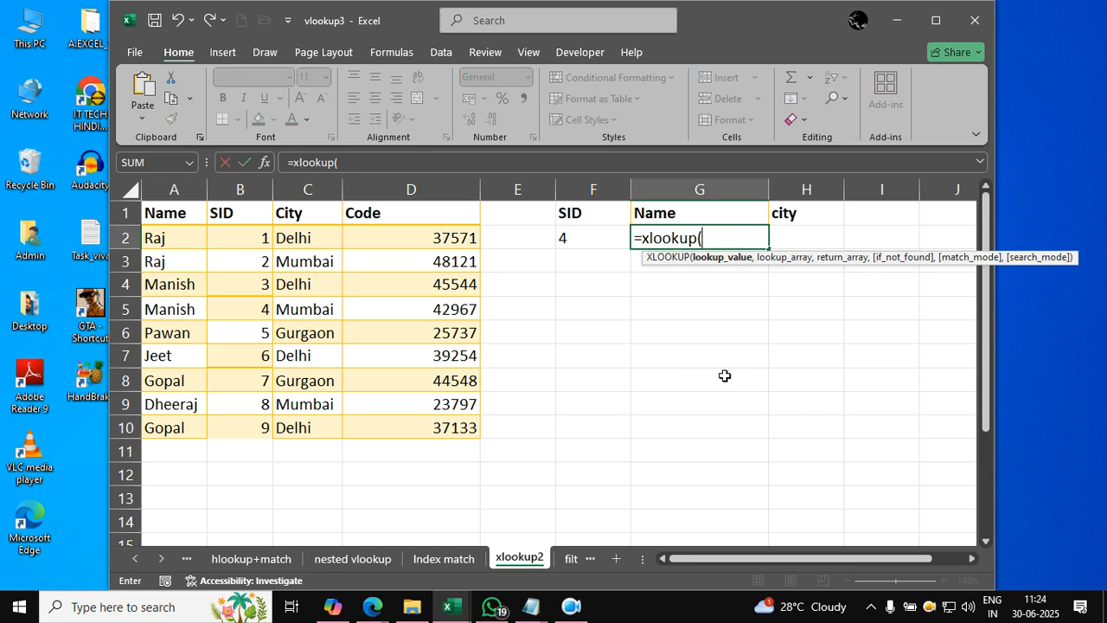
click(608, 239)
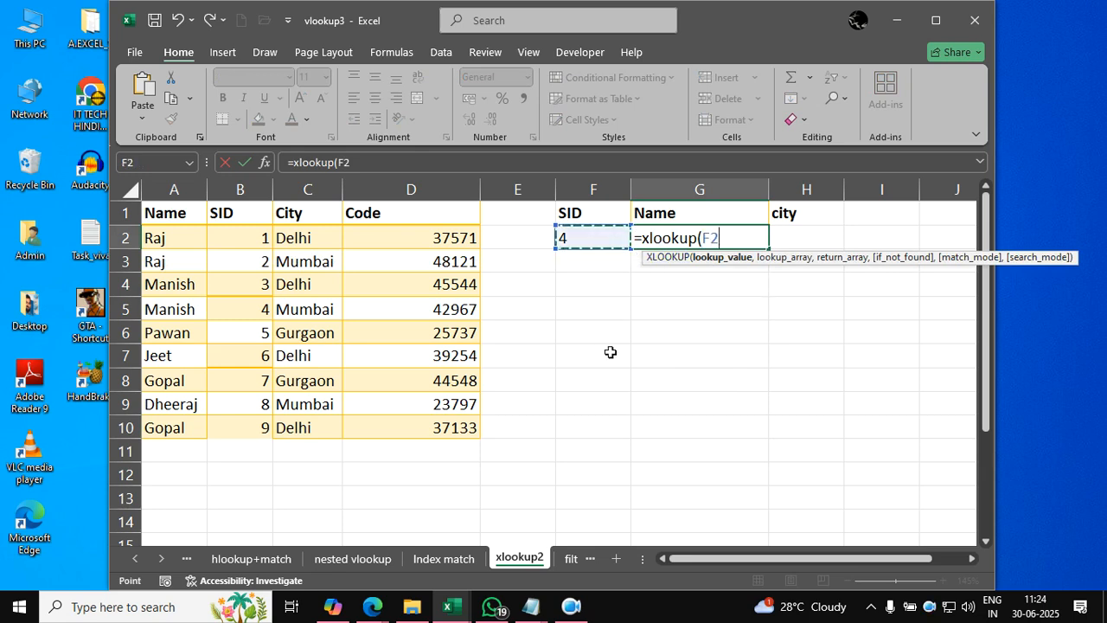
text(,)
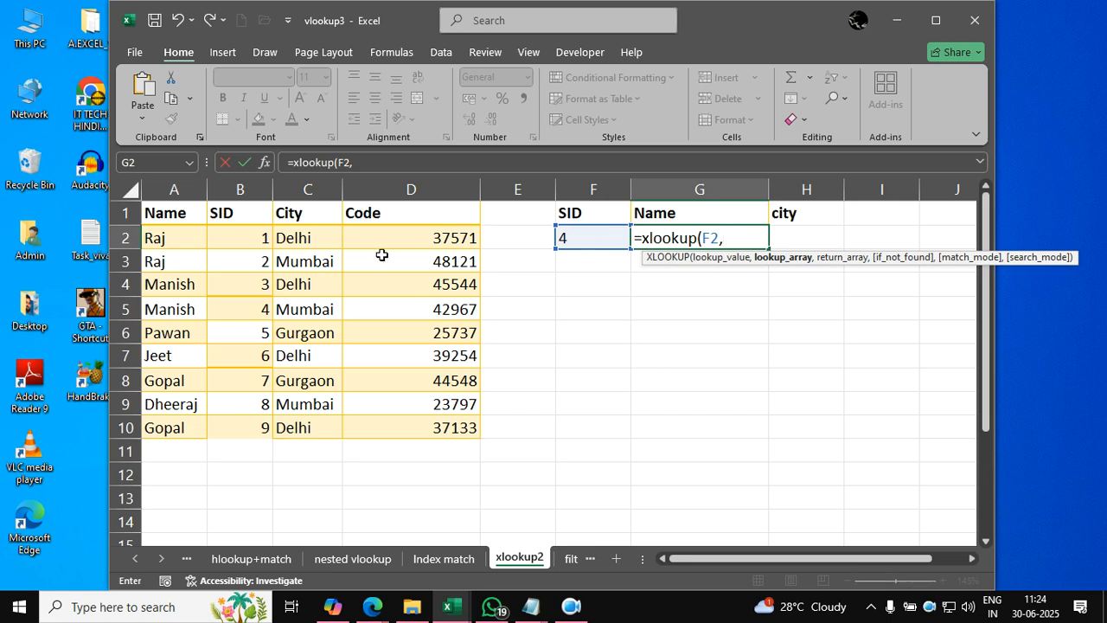
drag(259, 217, 251, 428)
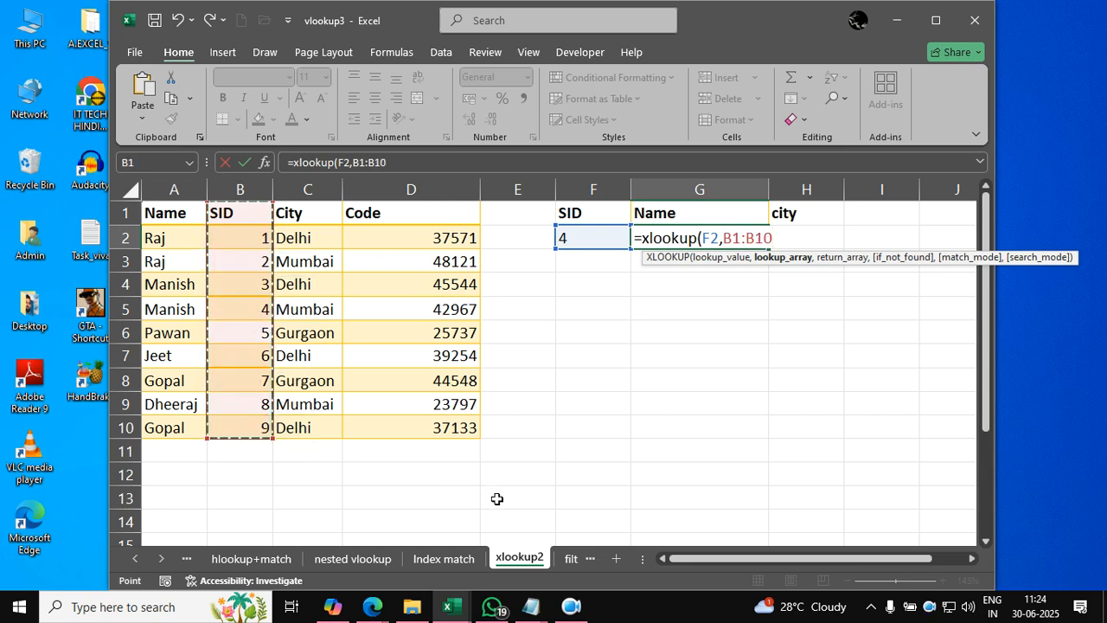
drag(178, 223, 453, 429)
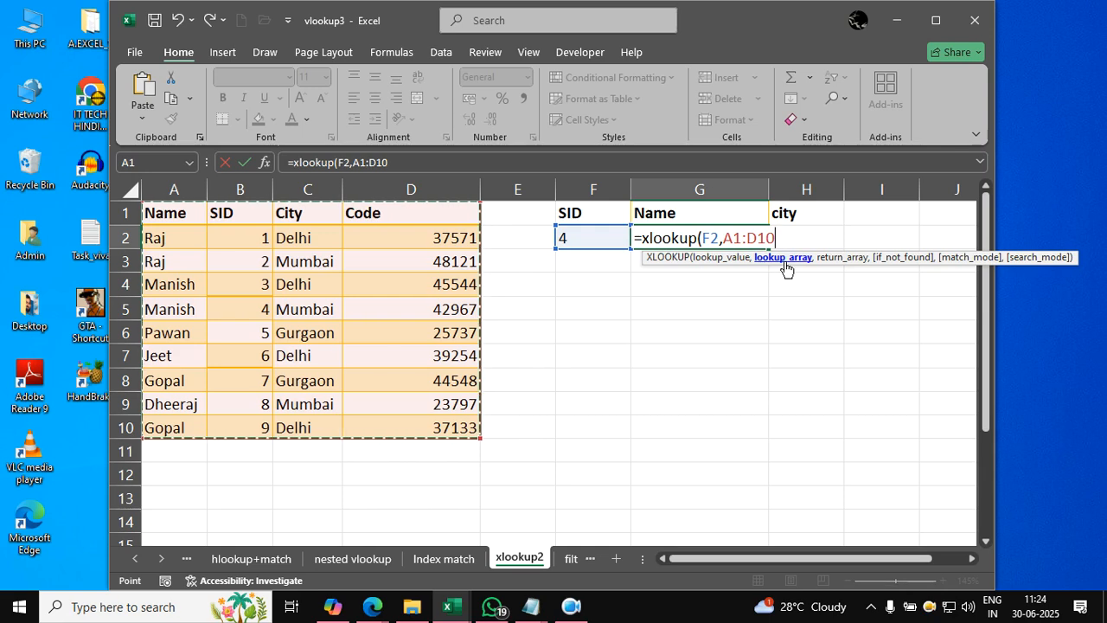
drag(272, 216, 252, 432)
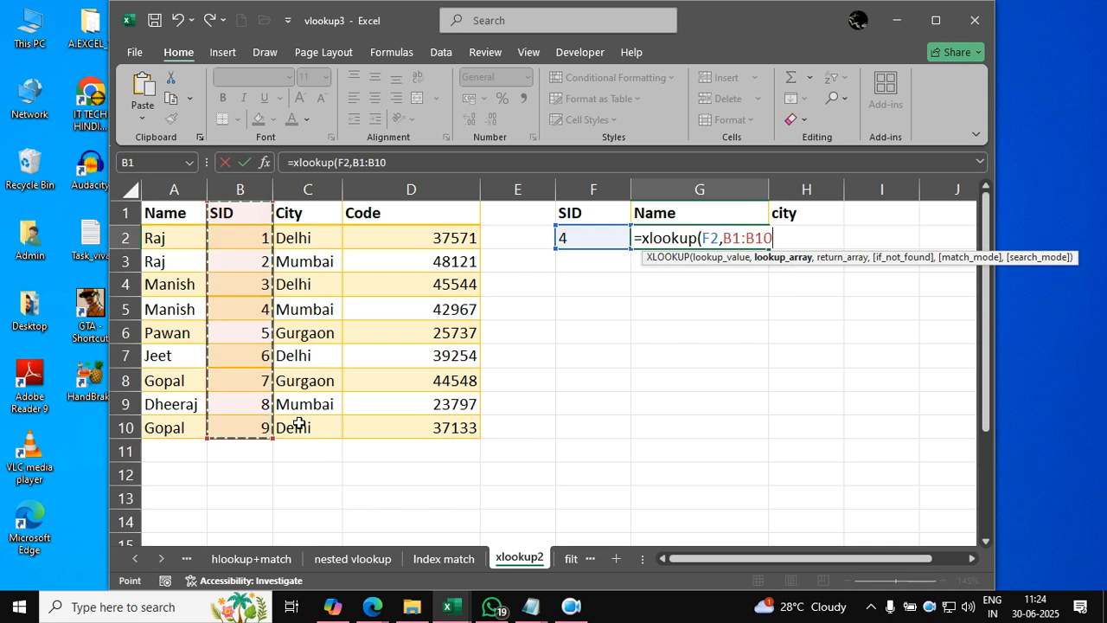
text(,)
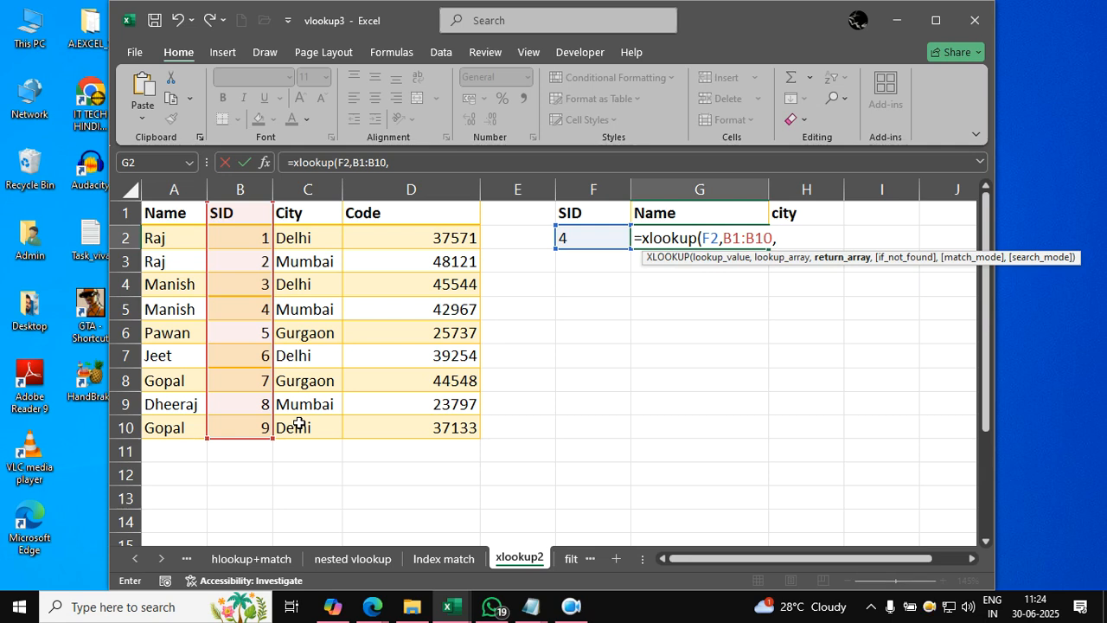
drag(174, 213, 178, 424)
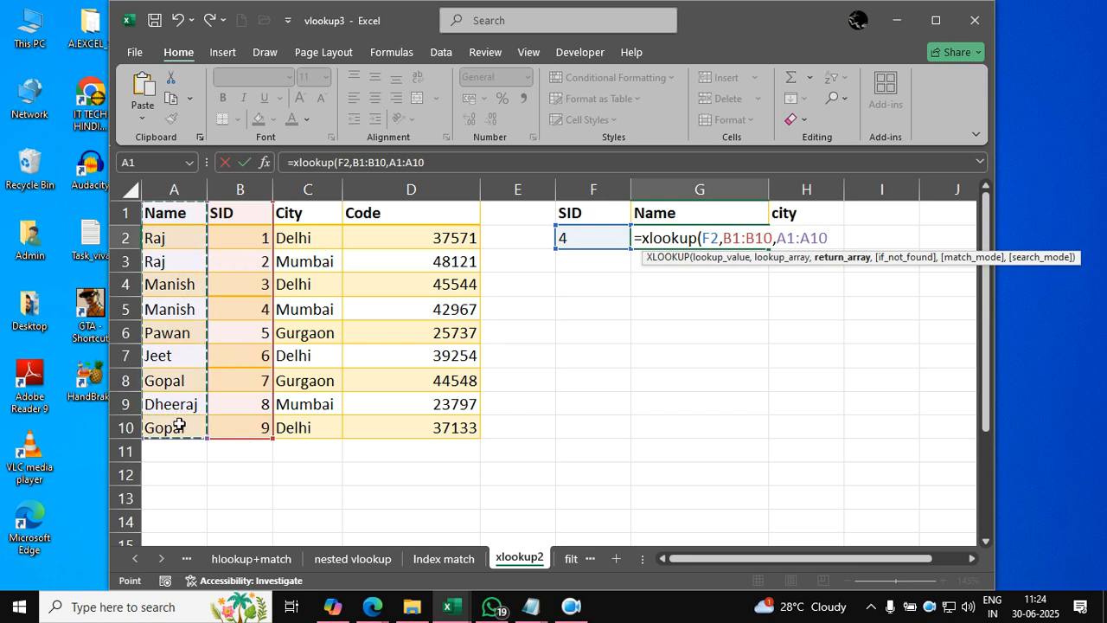
text())
key(Return)
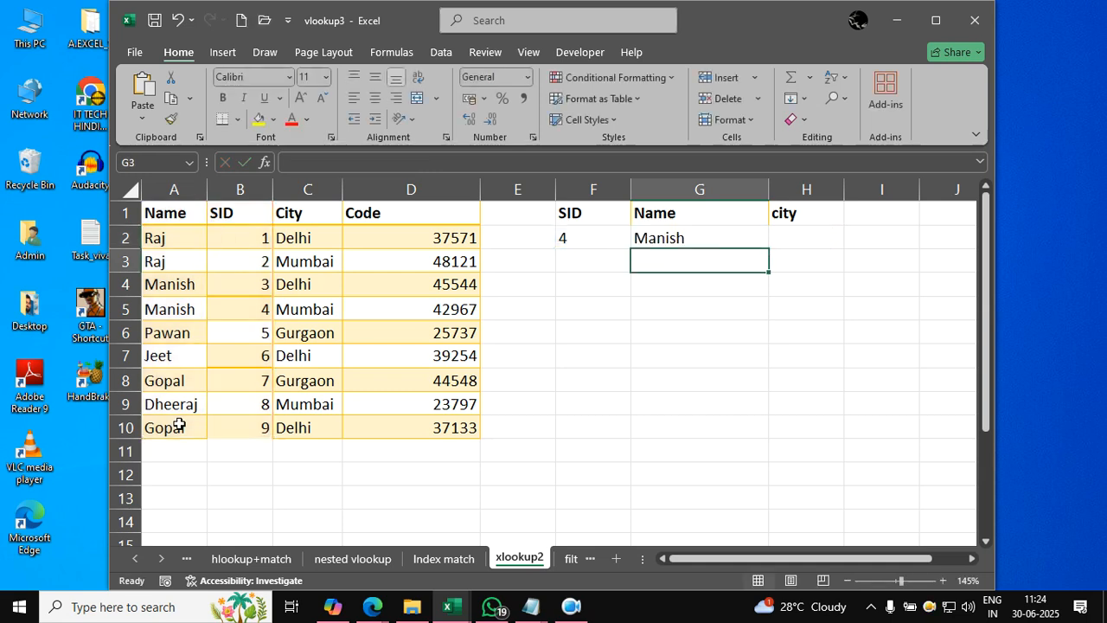
- Set the SID in F2 to 6 to test the XLOOKUP name result
key(Up)
key(Left)
text(6)
key(Return)
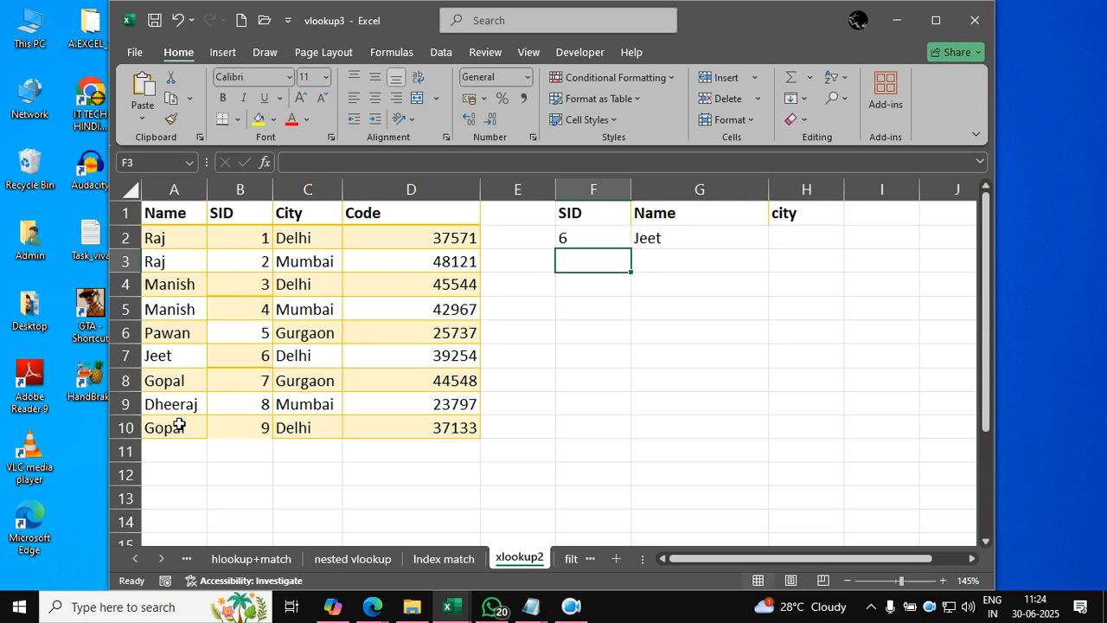
key(Right)
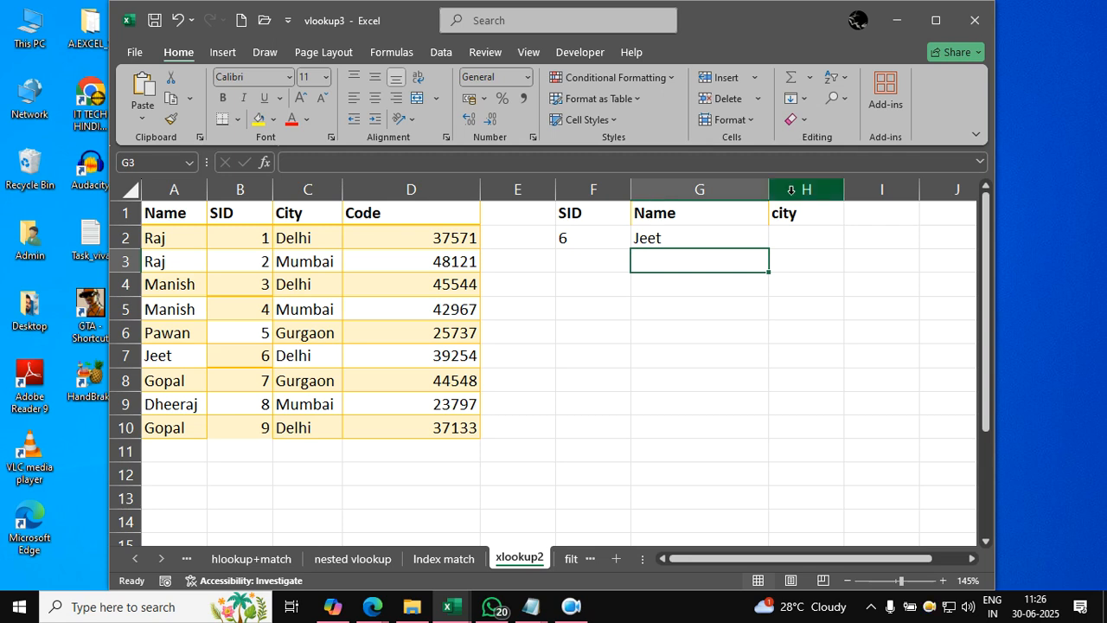
click(765, 325)
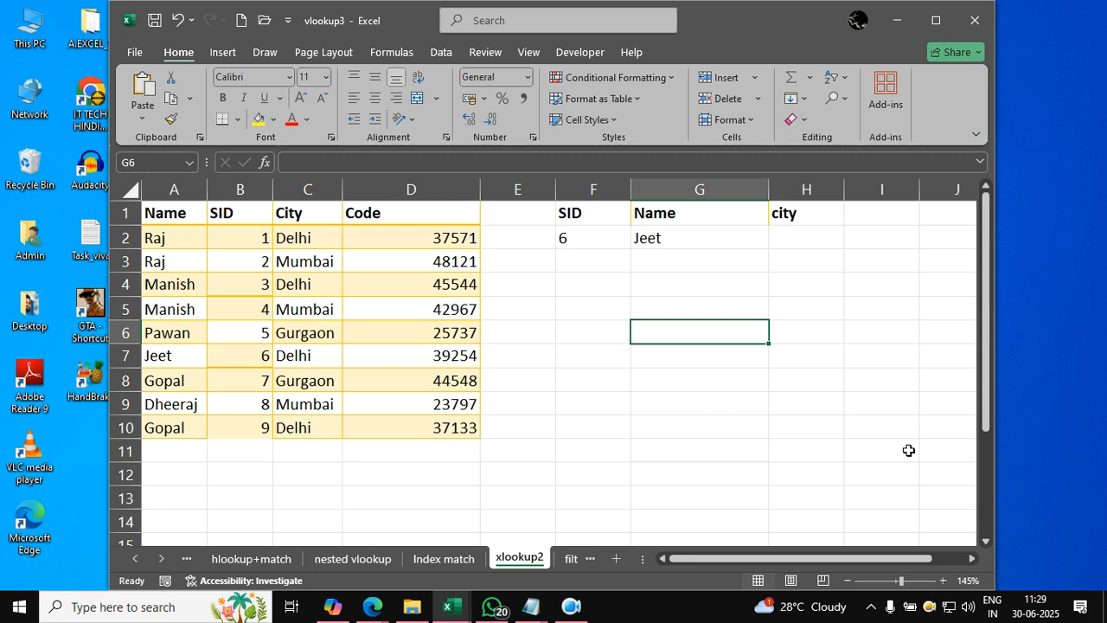
- Switch to the Advanced Excel Content Ducat file in Notepad and review its lookup function topics
click(543, 610)
click(465, 543)
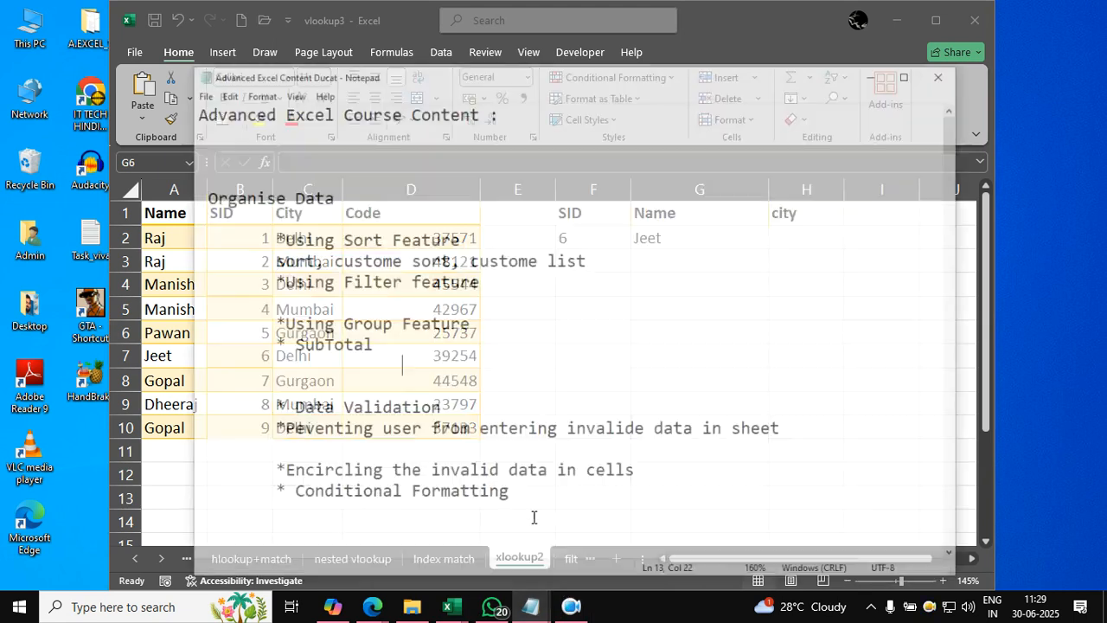
scroll(497, 470, down, 17)
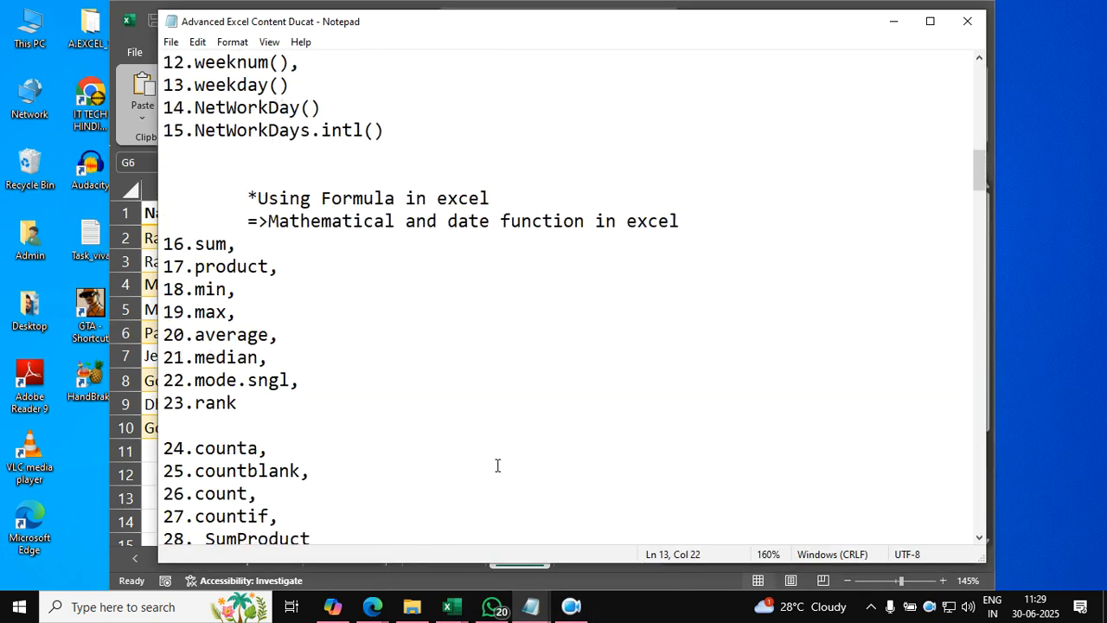
scroll(497, 465, down, 14)
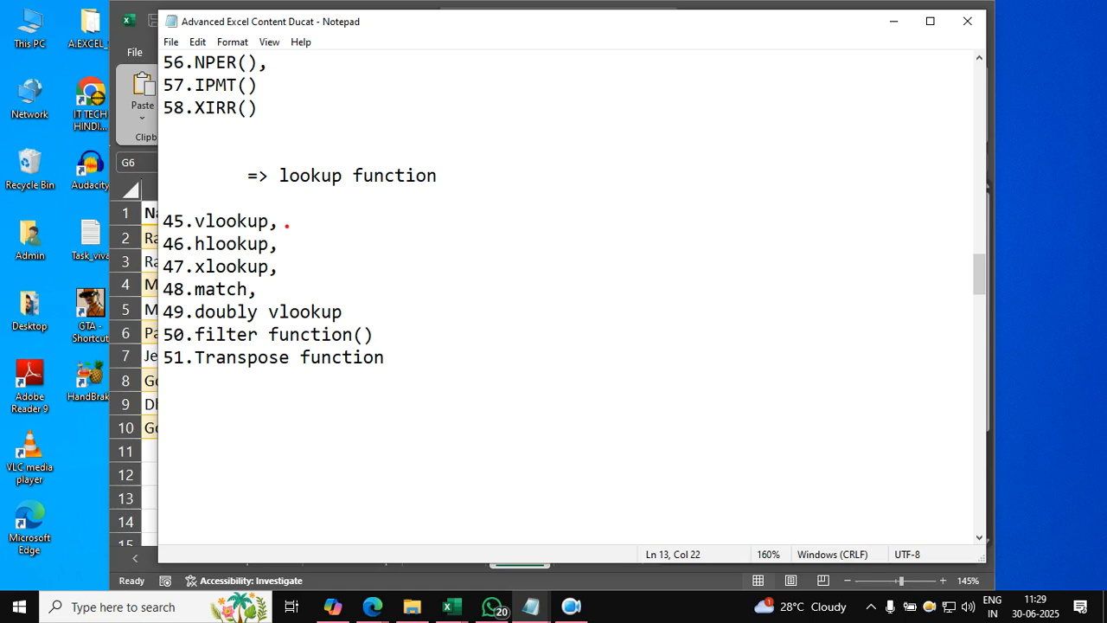
drag(282, 221, 336, 174)
mouse_move(280, 243)
mouse_down()
mouse_move(310, 236)
mouse_move(365, 184)
mouse_up()
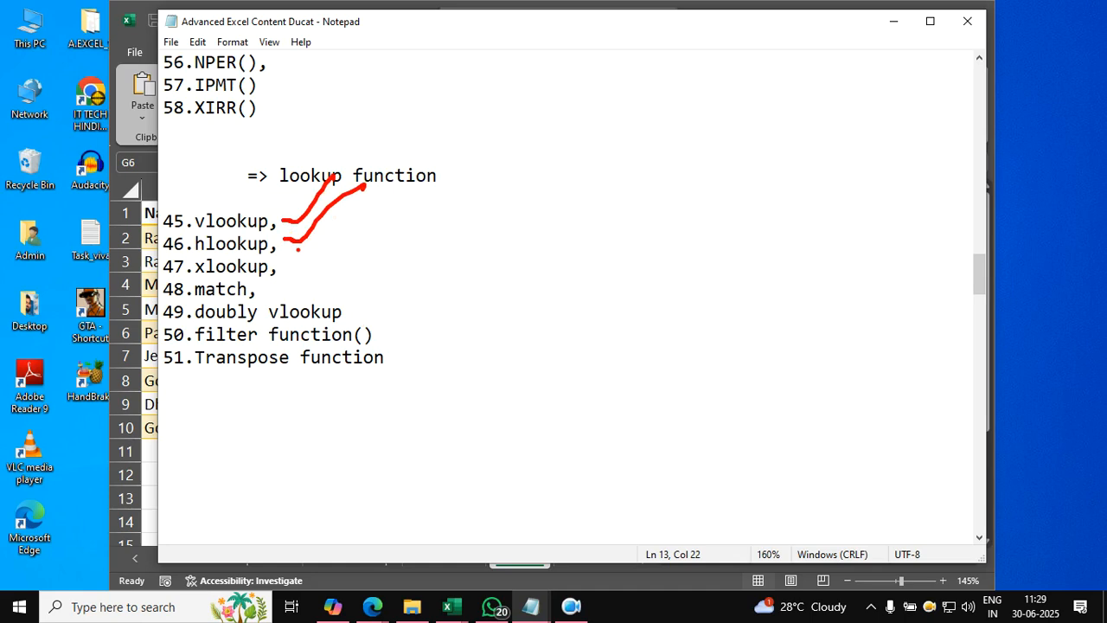
drag(289, 260, 336, 239)
mouse_move(251, 294)
mouse_down()
mouse_move(272, 297)
mouse_move(345, 255)
mouse_up()
drag(344, 308, 401, 258)
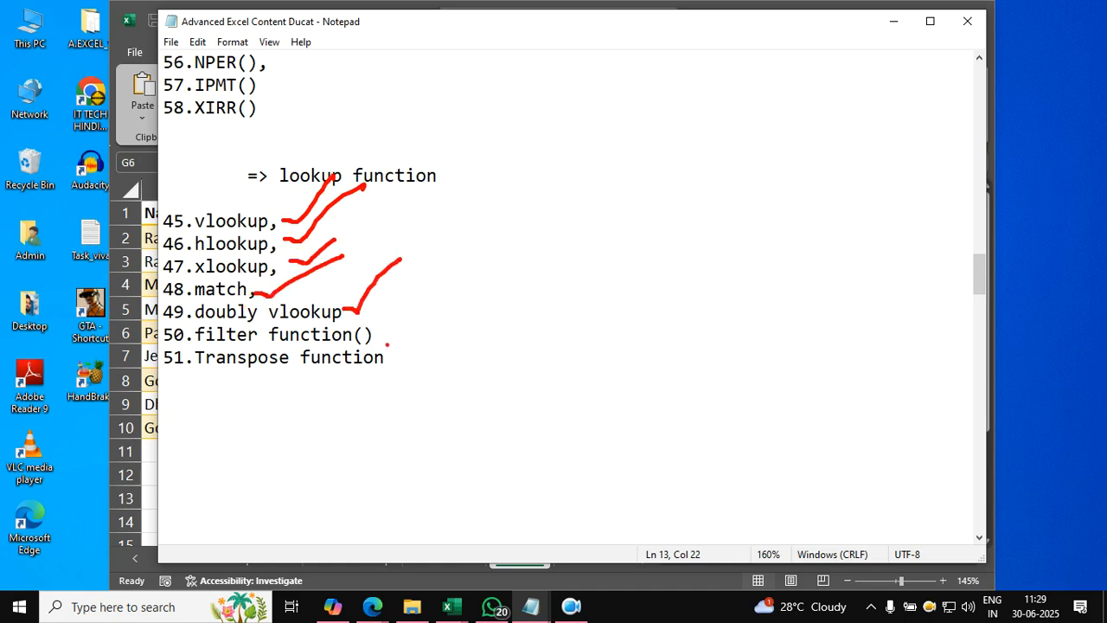
drag(386, 357, 457, 313)
mouse_move(236, 319)
mouse_down()
mouse_move(170, 322)
mouse_move(158, 336)
mouse_move(308, 346)
mouse_move(375, 334)
mouse_move(214, 317)
mouse_up()
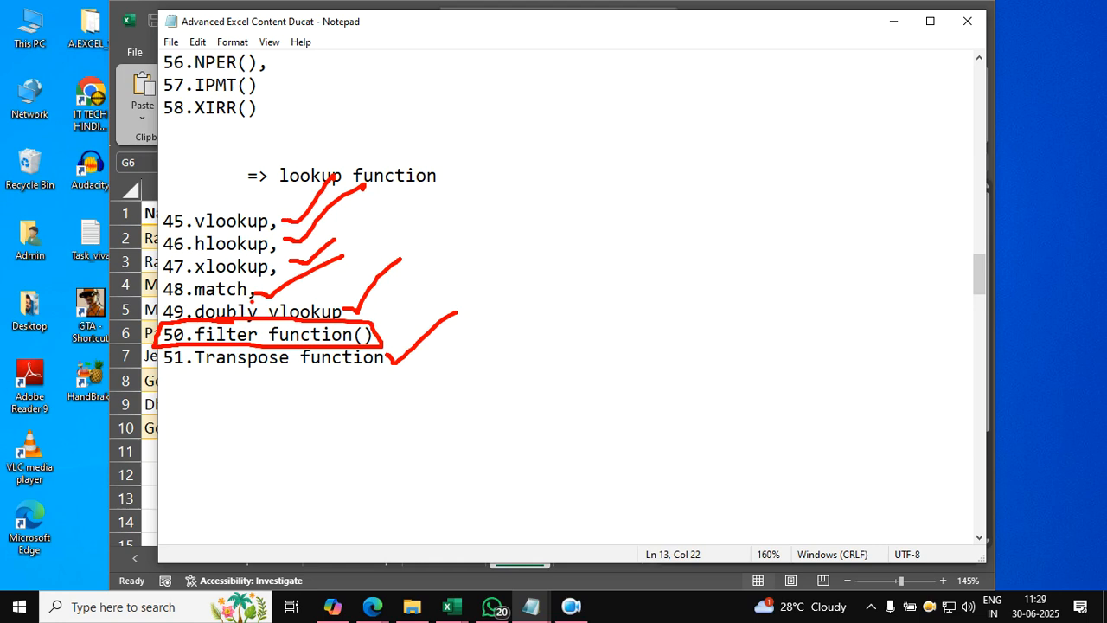
key(Escape)
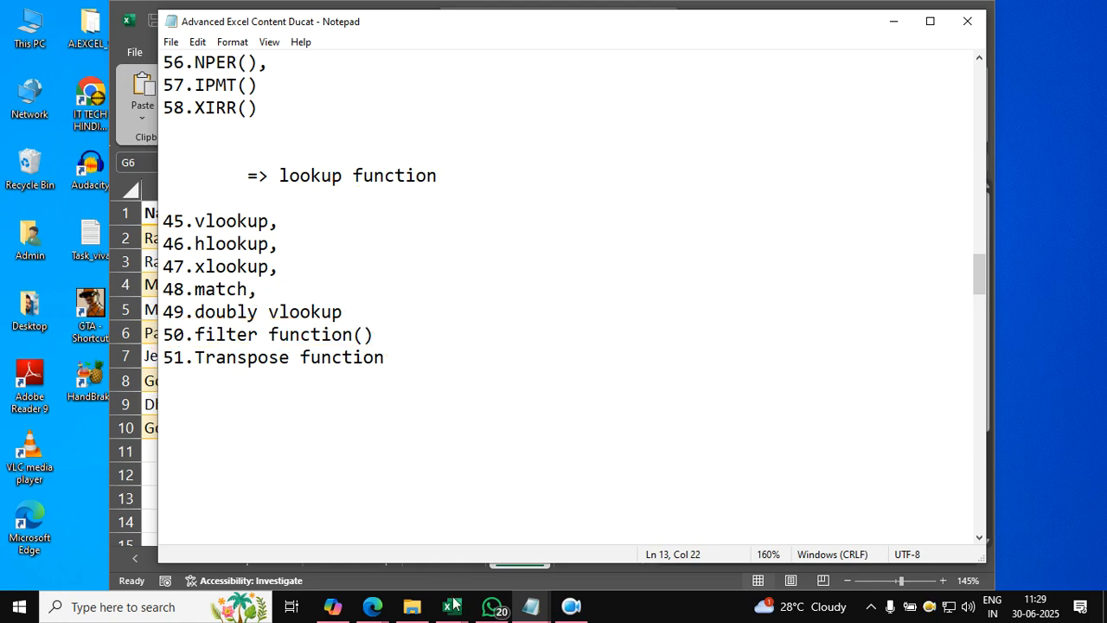
- Return to the Excel workbook, open the filter sheet and clear cells B16:C20 below the employee table
mouse_move(450, 604)
click(497, 554)
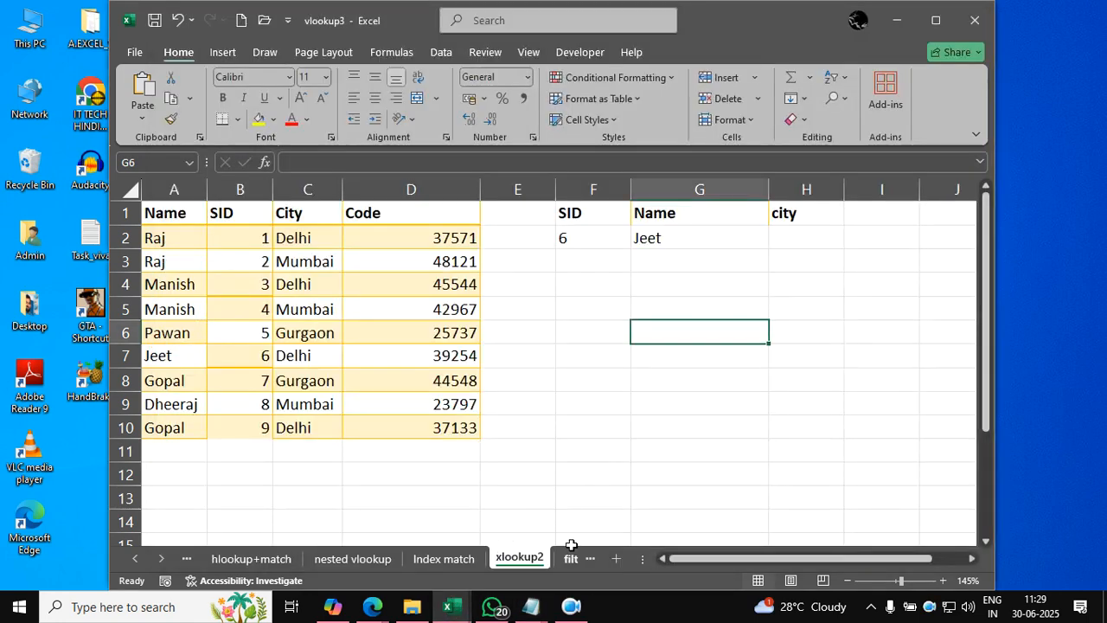
click(571, 558)
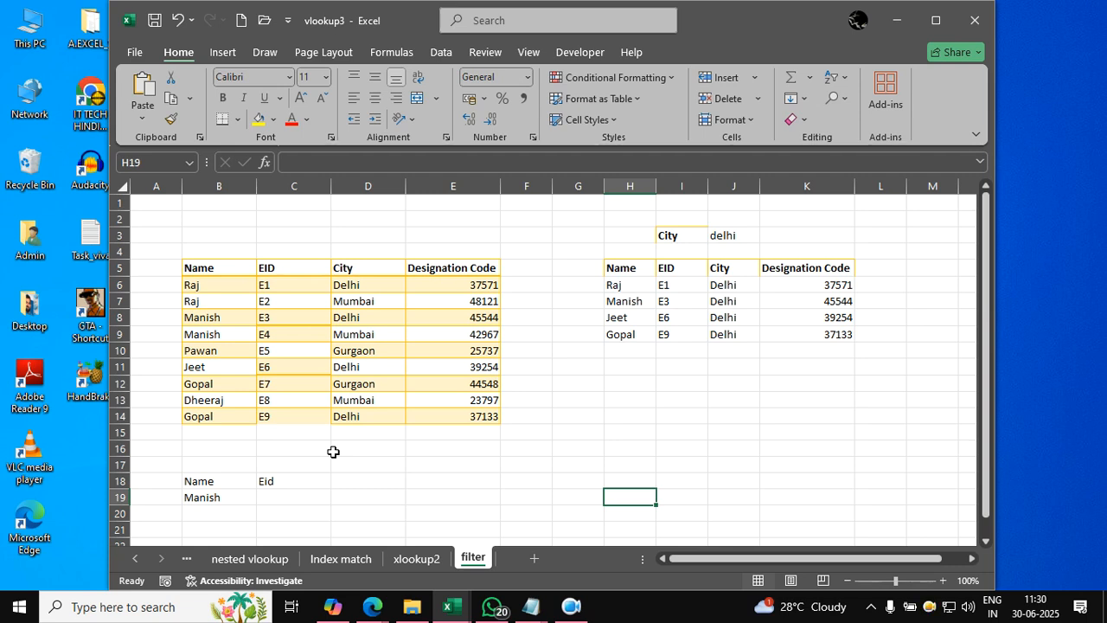
drag(219, 448, 305, 503)
key(Delete)
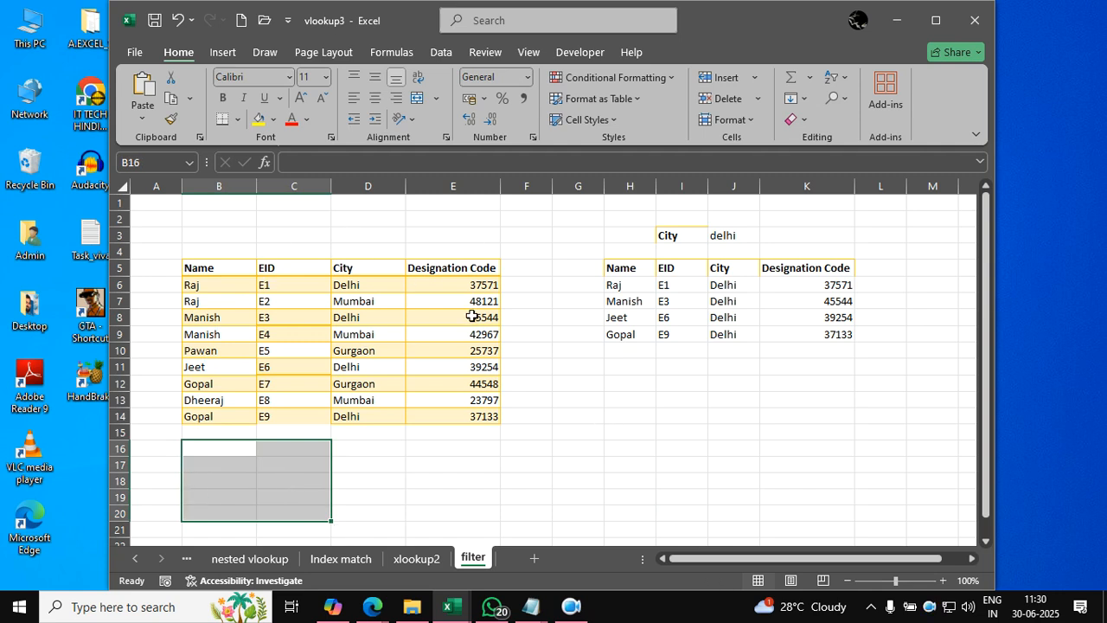
click(577, 385)
- Test the filtered results by setting the city in J3 to mumbai and back to delhi
click(748, 235)
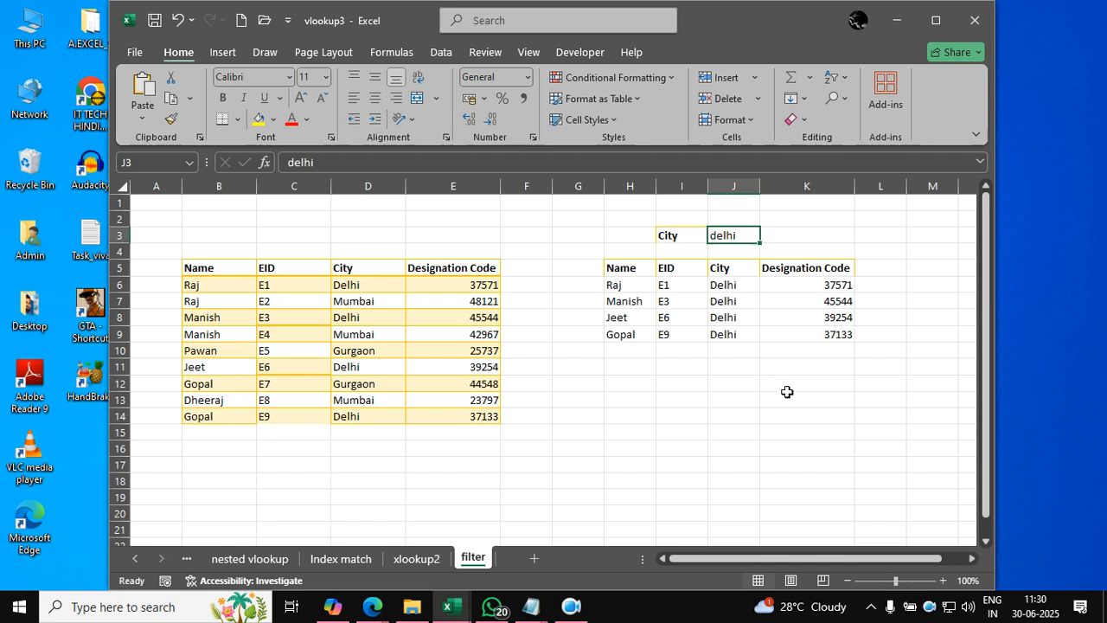
text(mumbai)
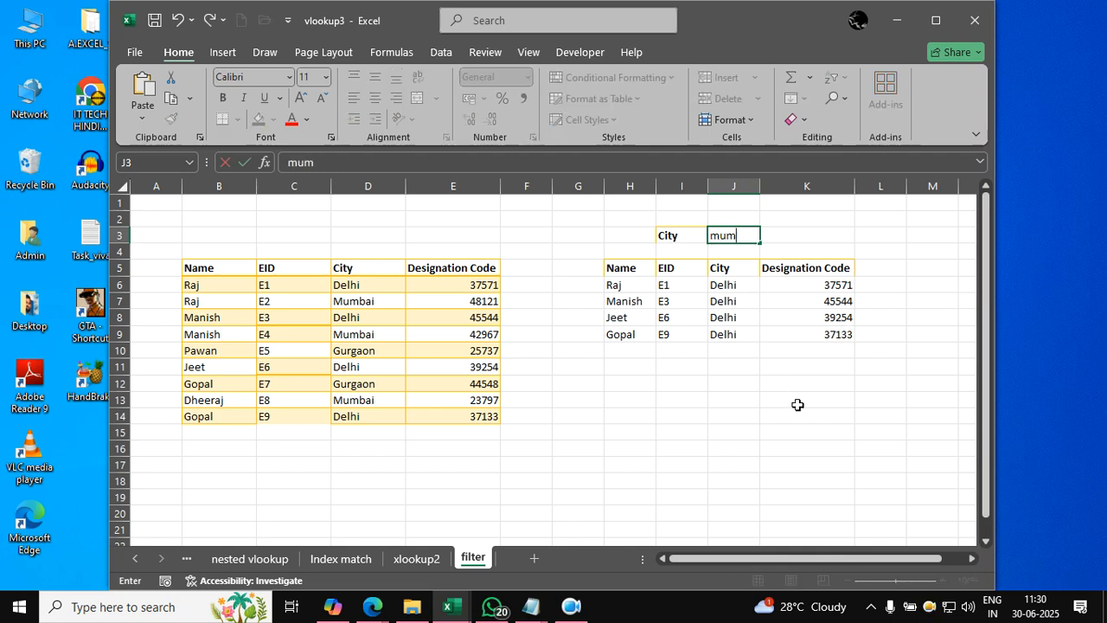
key(Tab)
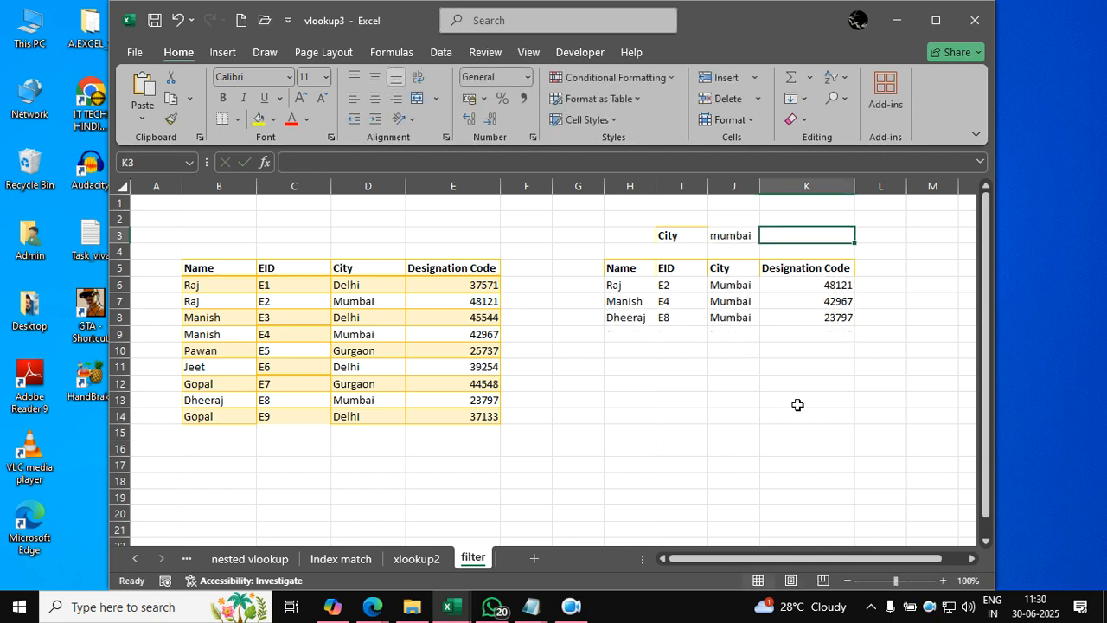
key(Left)
text(delhi)
key(Tab)
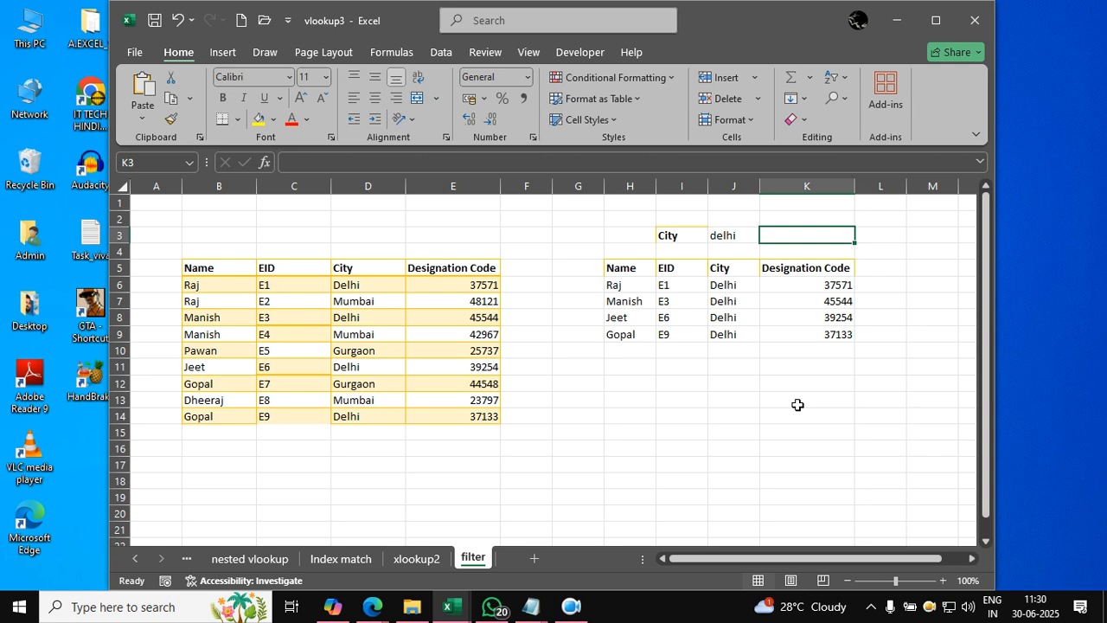
- Clear the existing FILTER formula from cell H6 under the Name header of the results table
key(Left)
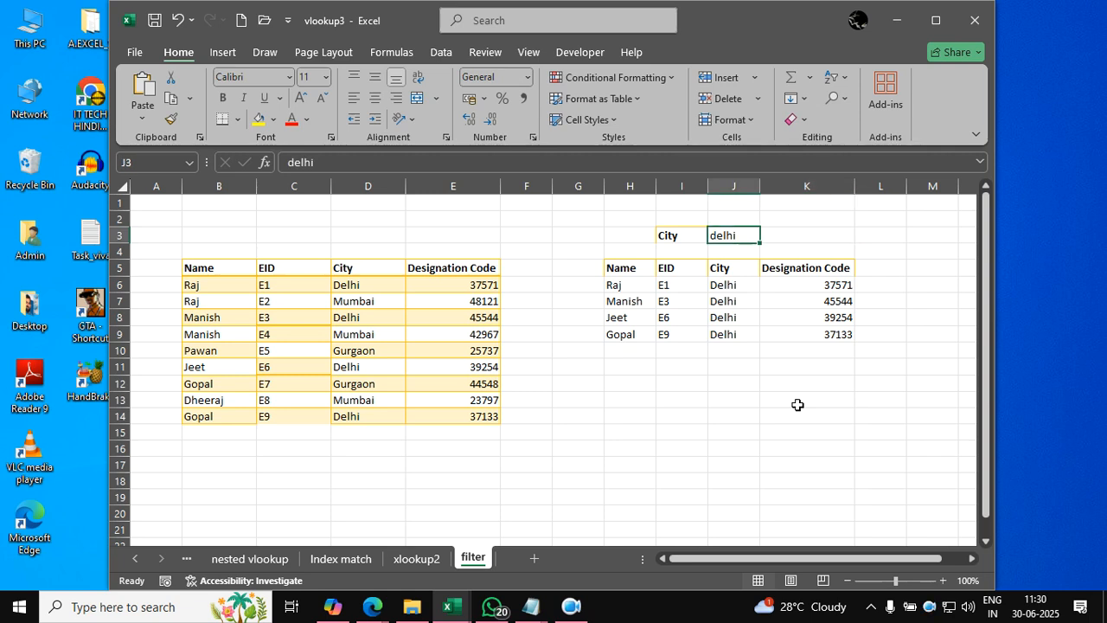
key(Left)
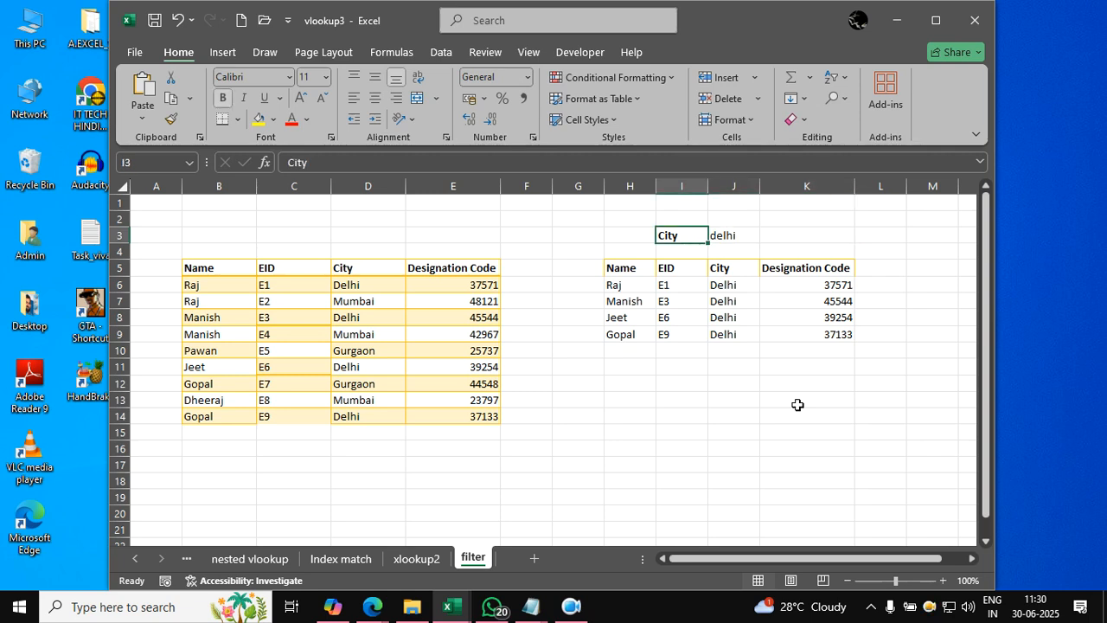
key(Down)
key(Down)
key(Left)
key(Down)
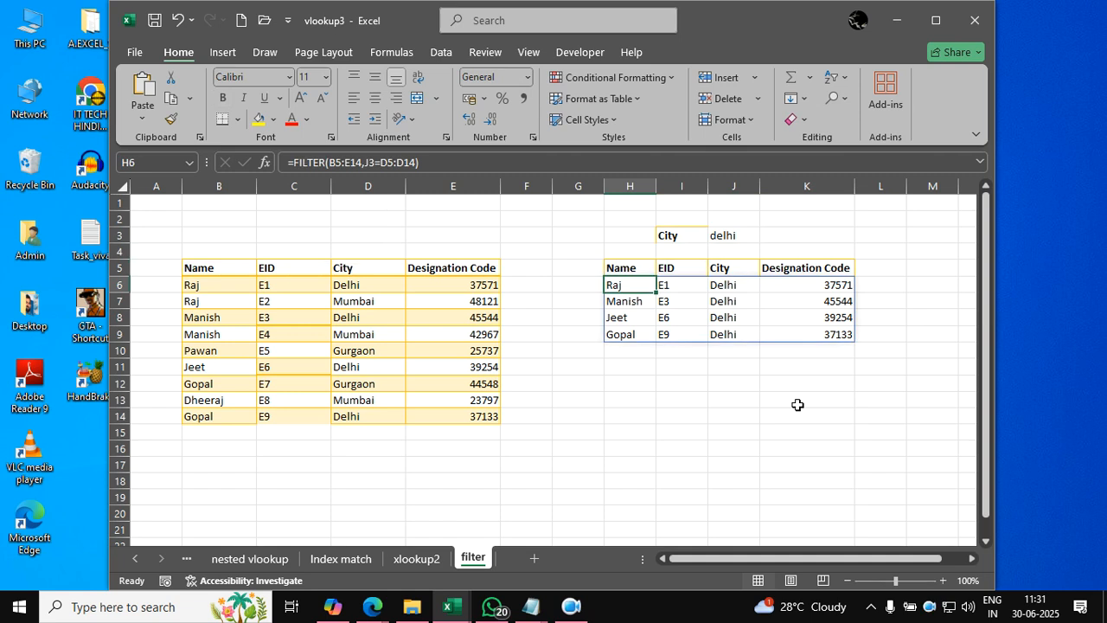
key(Delete)
- Enter =FILTER(B5:E14,J3=D5:D14) in H6 to return the employee rows whose city matches J3
text(=)
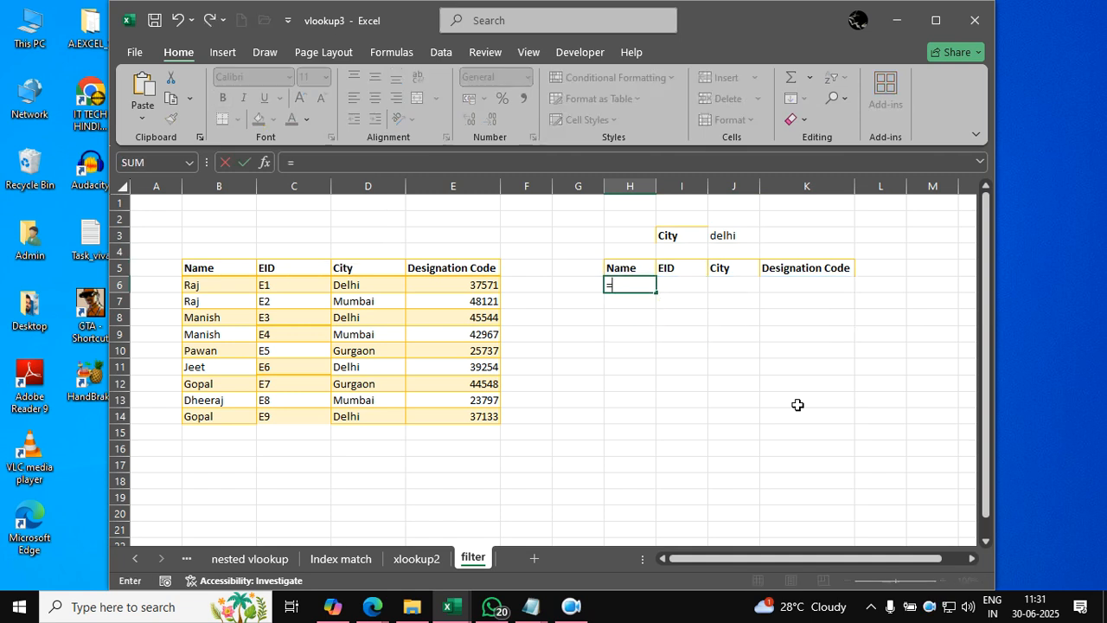
text(filter()
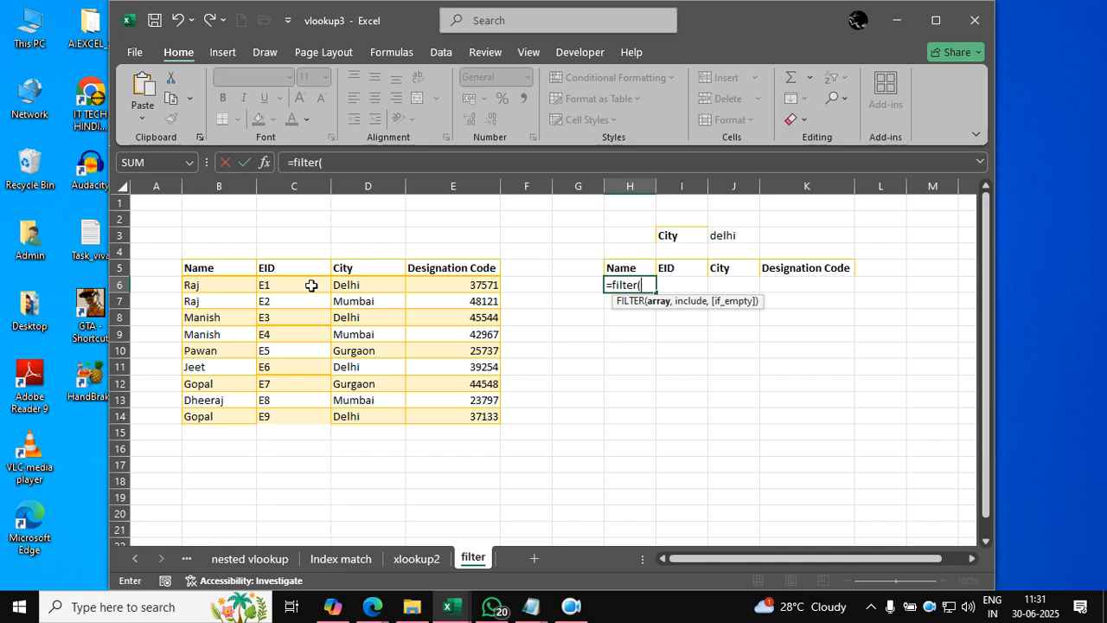
drag(217, 268, 454, 416)
text(,)
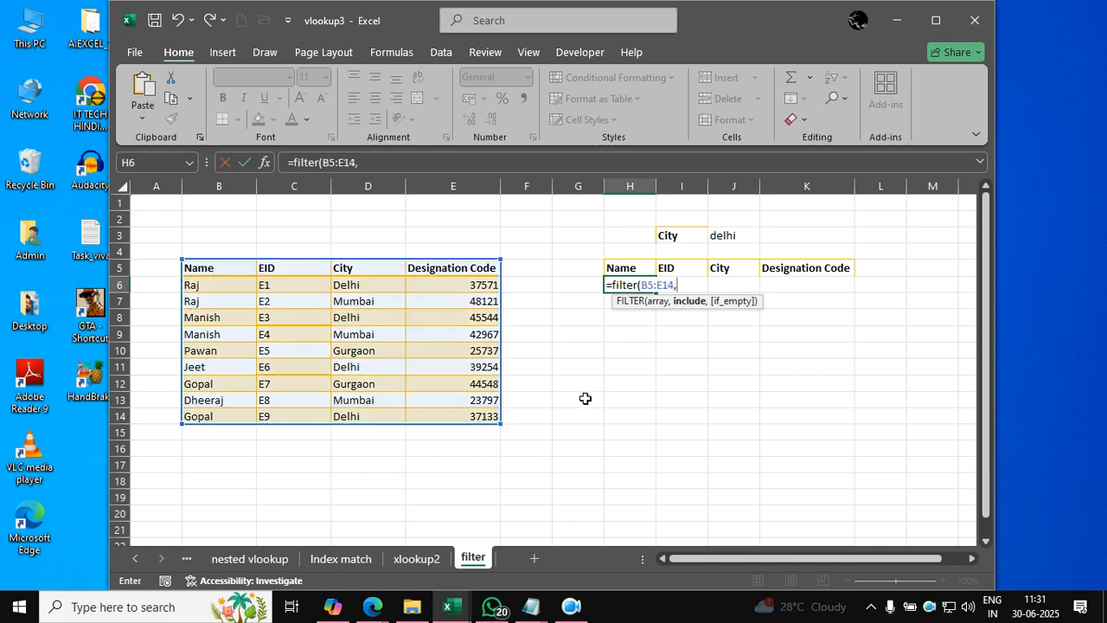
click(731, 239)
text(=)
drag(355, 267, 372, 413)
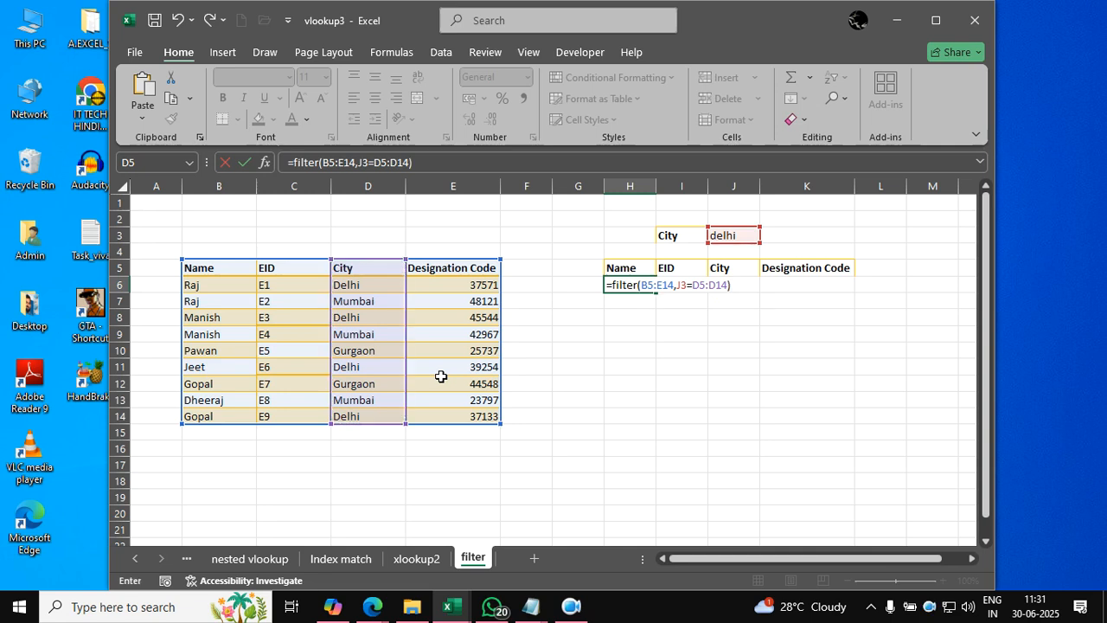
key(Return)
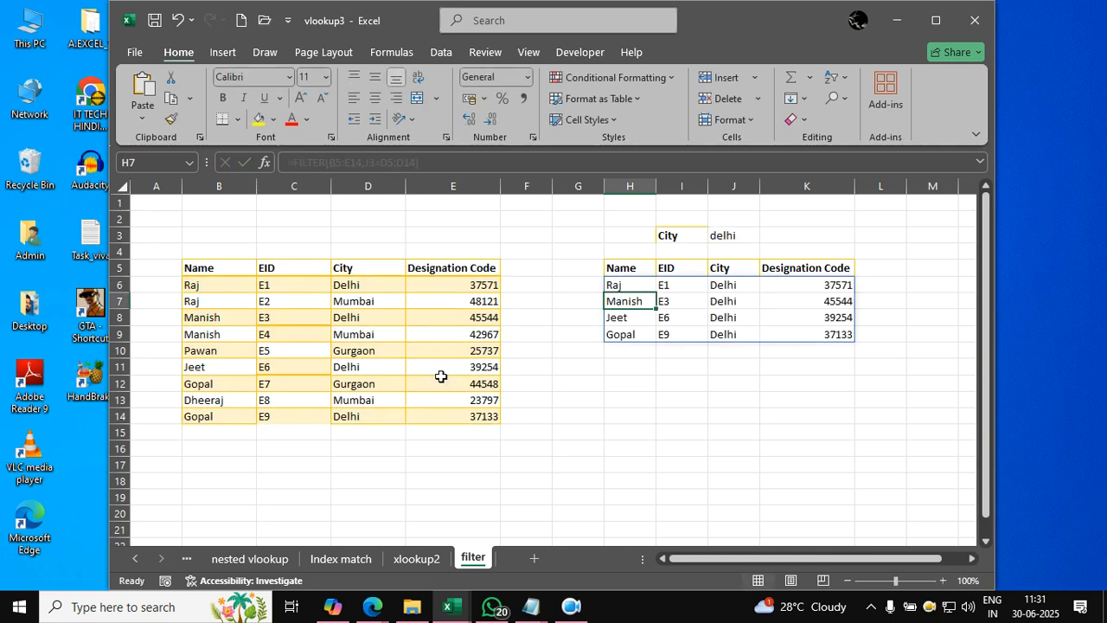